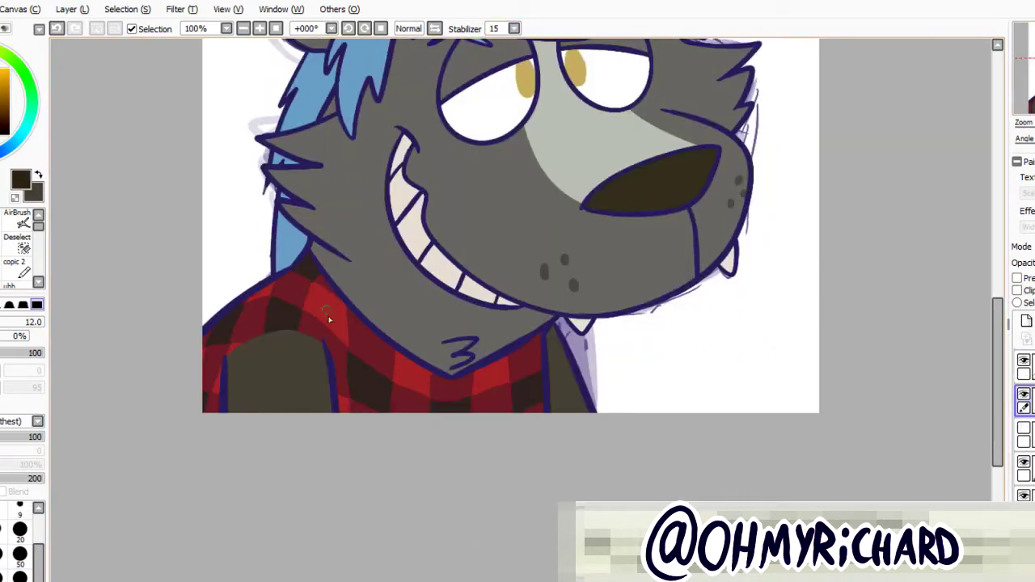
# Recolour the sleeve, muzzle, neck and part of the hair outlines near-black brown on the bear's line art
pyautogui.moveTo(296, 378)
pyautogui.mouseDown()
pyautogui.moveTo(298, 340)
pyautogui.moveTo(328, 350)
pyautogui.mouseUp()
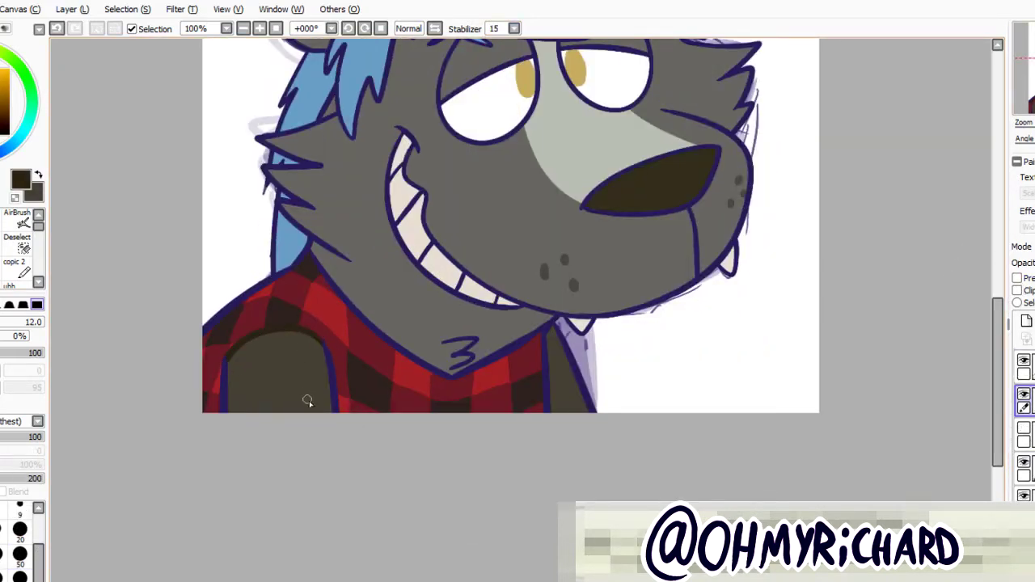
pyautogui.scroll(3, 308, 401)
pyautogui.press('d')
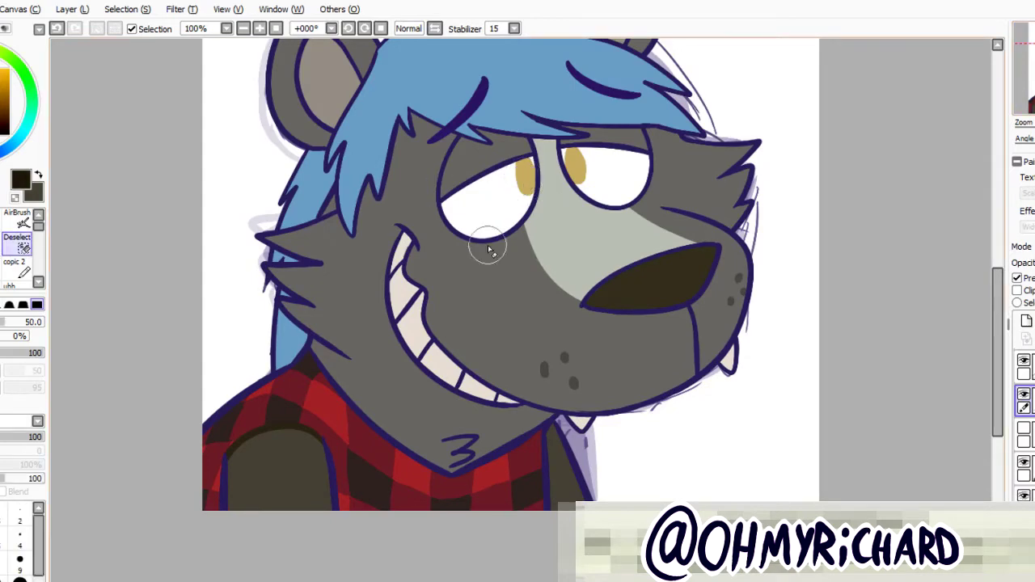
pyautogui.hotkey('ctrl', 'a')
pyautogui.moveTo(517, 182); pyautogui.dragTo(571, 153)
pyautogui.press('n')
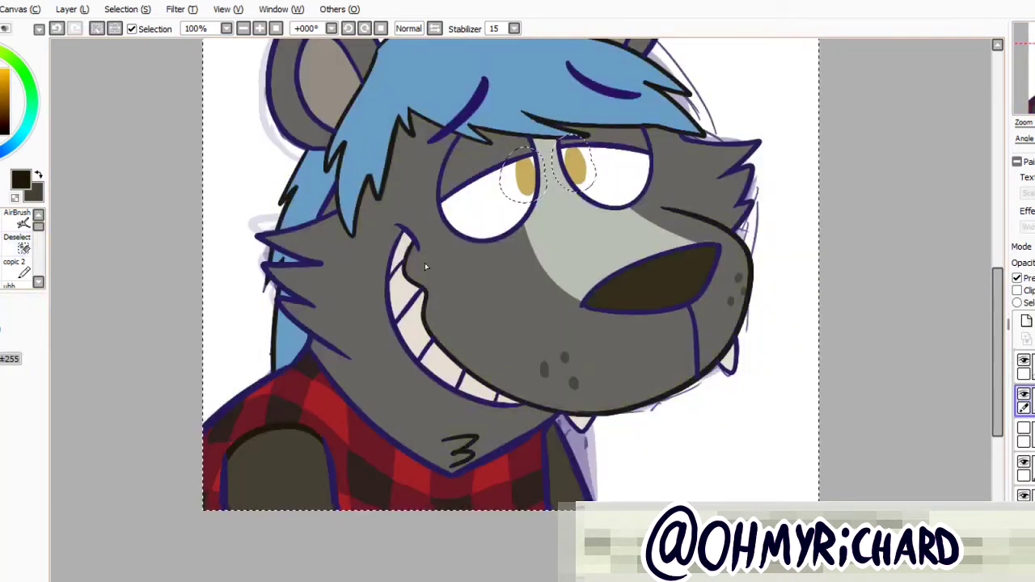
pyautogui.scroll(2, 459, 238)
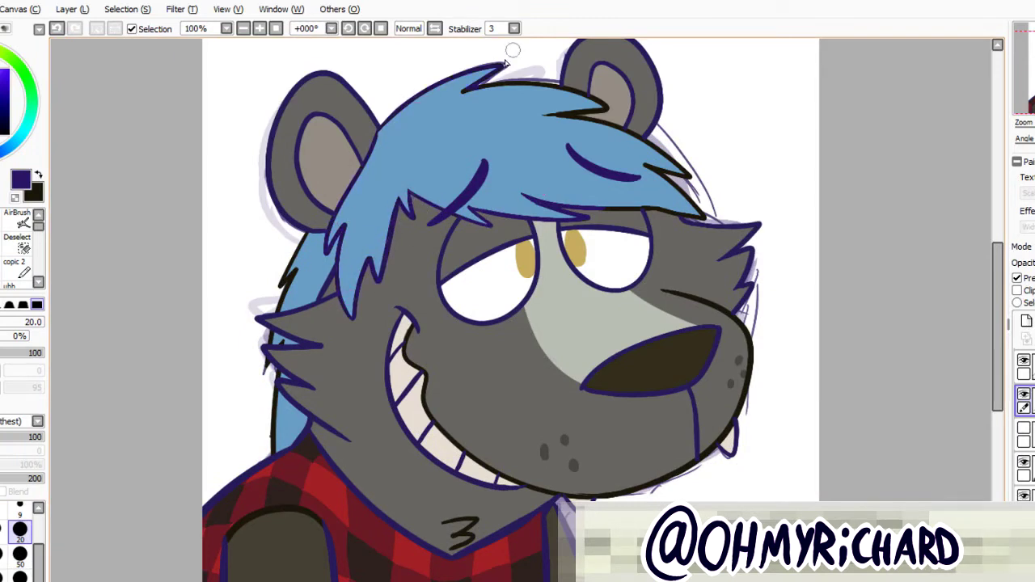
# Recolour the hair outlines dark purple and the remaining face, ear, eye, eyebrow and shirt outlines near-black brown
pyautogui.press('x')
pyautogui.press('w')
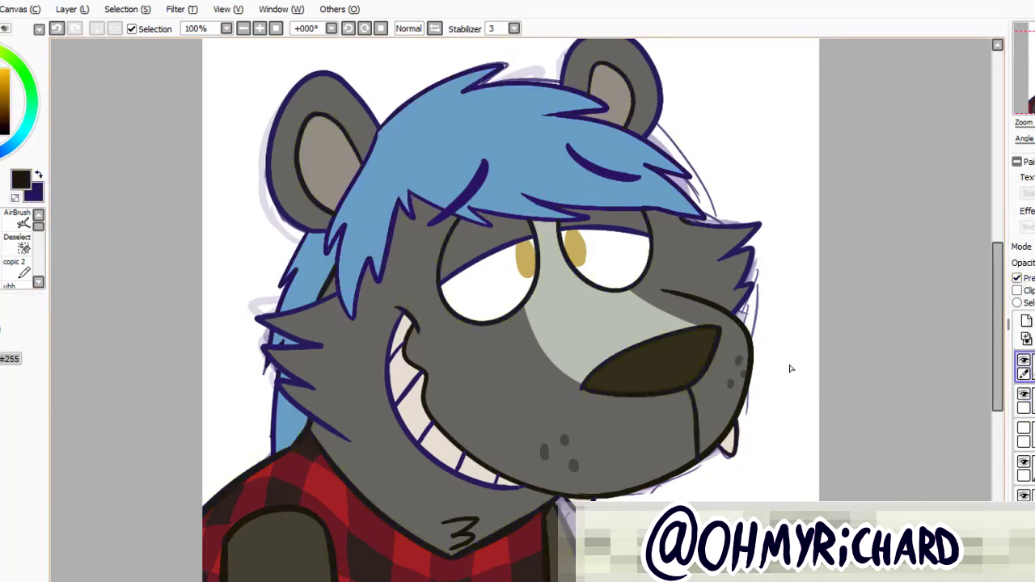
pyautogui.click(1017, 278)
pyautogui.click(643, 362)
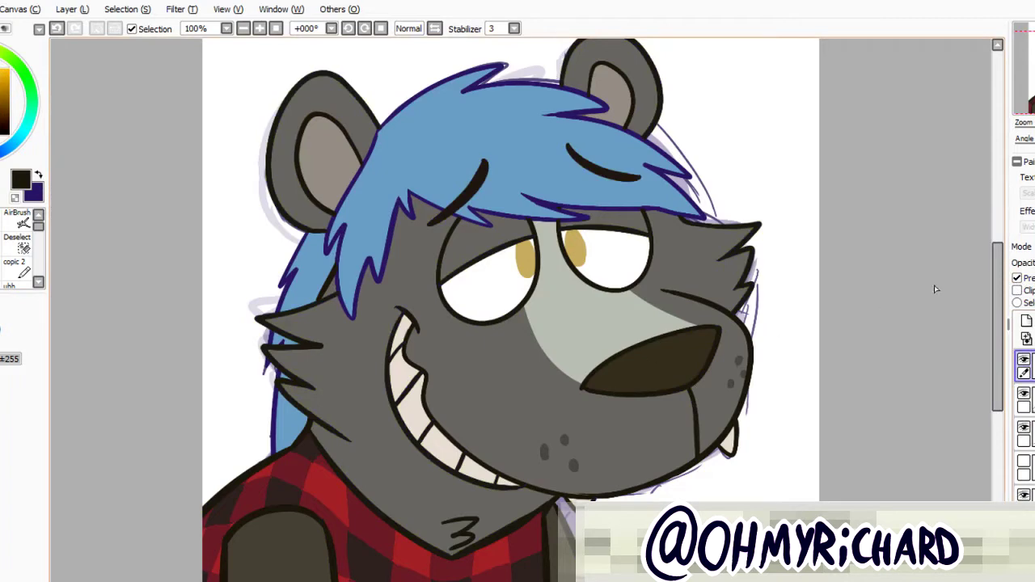
pyautogui.scroll(-2, 935, 289)
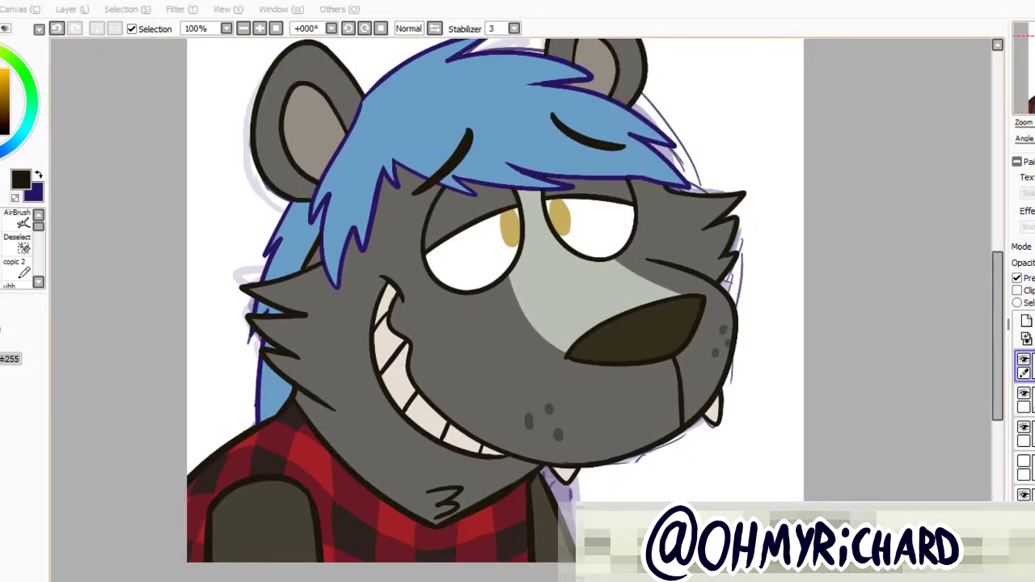
pyautogui.press('-')
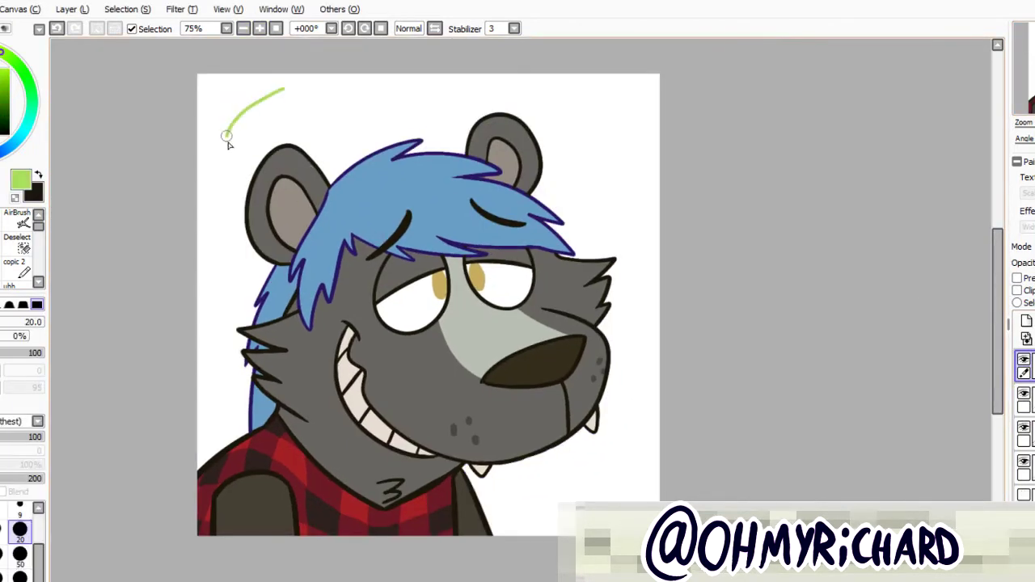
pyautogui.moveTo(228, 143); pyautogui.dragTo(246, 368)
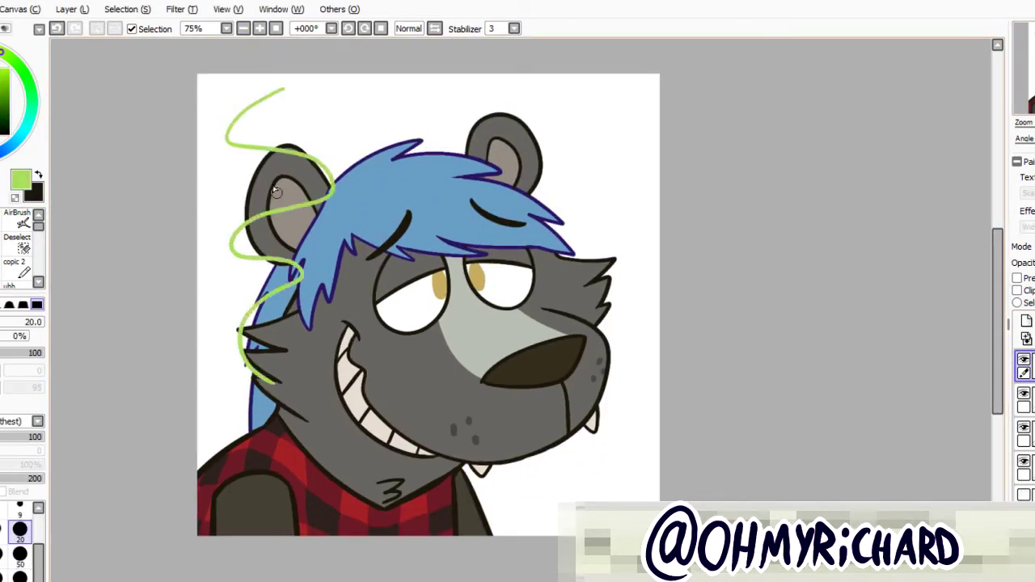
pyautogui.hotkey('ctrl', 'z')
pyautogui.moveTo(262, 102); pyautogui.dragTo(267, 275)
pyautogui.hotkey('ctrl', 'z')
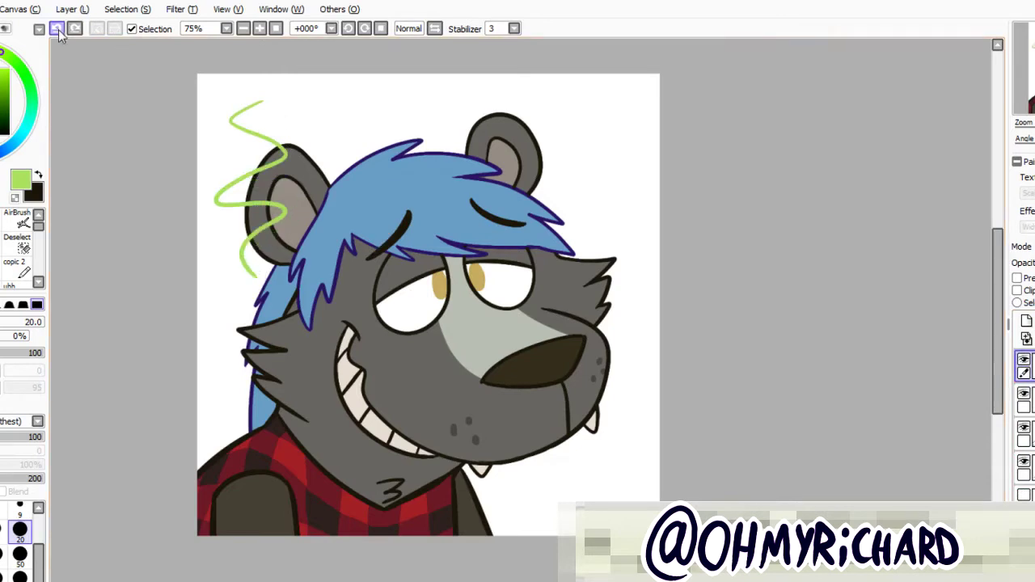
# Set the Stabilizer to S-7 and draw both edges of a light green wavy stink line over the bear's ear on the hair-fringe side
pyautogui.click(514, 29)
pyautogui.click(494, 304)
pyautogui.hotkey('ctrl', 'z')
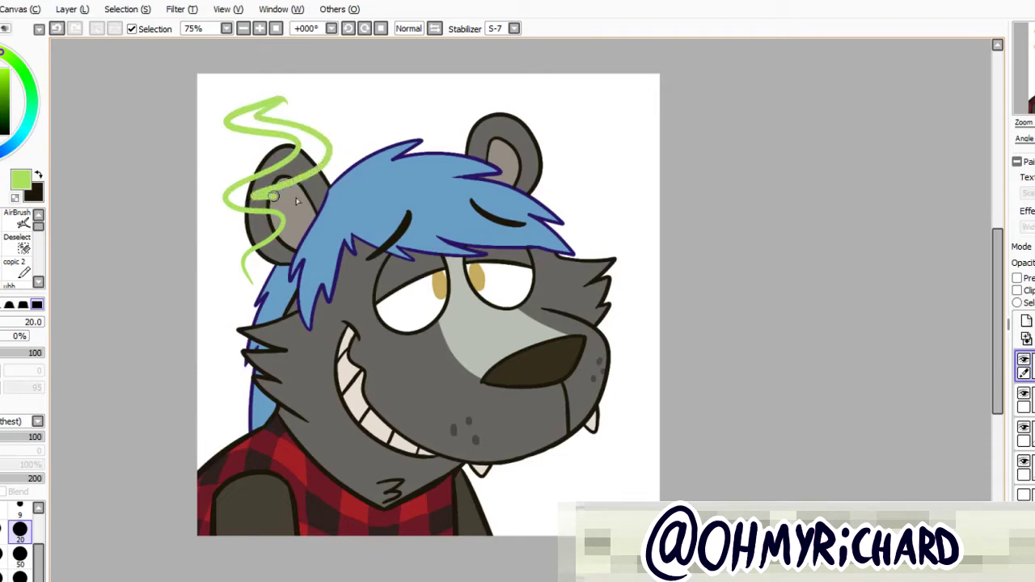
pyautogui.moveTo(275, 235)
pyautogui.mouseDown()
pyautogui.moveTo(252, 287)
pyautogui.moveTo(242, 275)
pyautogui.mouseUp()
# Fill in the green wavy line with the size 50 brush and clean up its upper tip, with the Stabilizer at 3
pyautogui.hotkey('ctrl', '+')
pyautogui.click(514, 28)
pyautogui.click(493, 187)
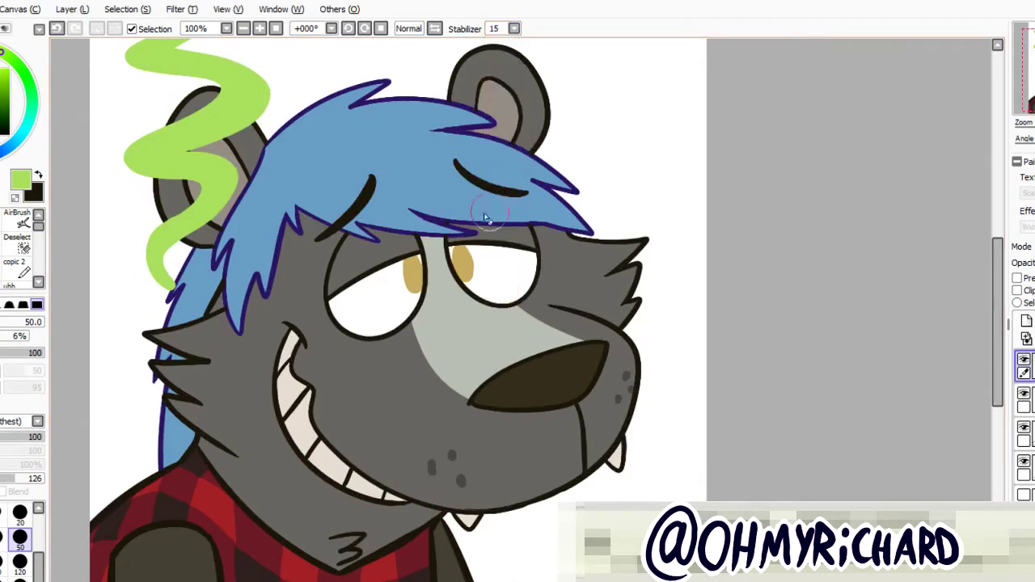
pyautogui.click(513, 28)
pyautogui.click(493, 63)
pyautogui.scroll(3, 299, 178)
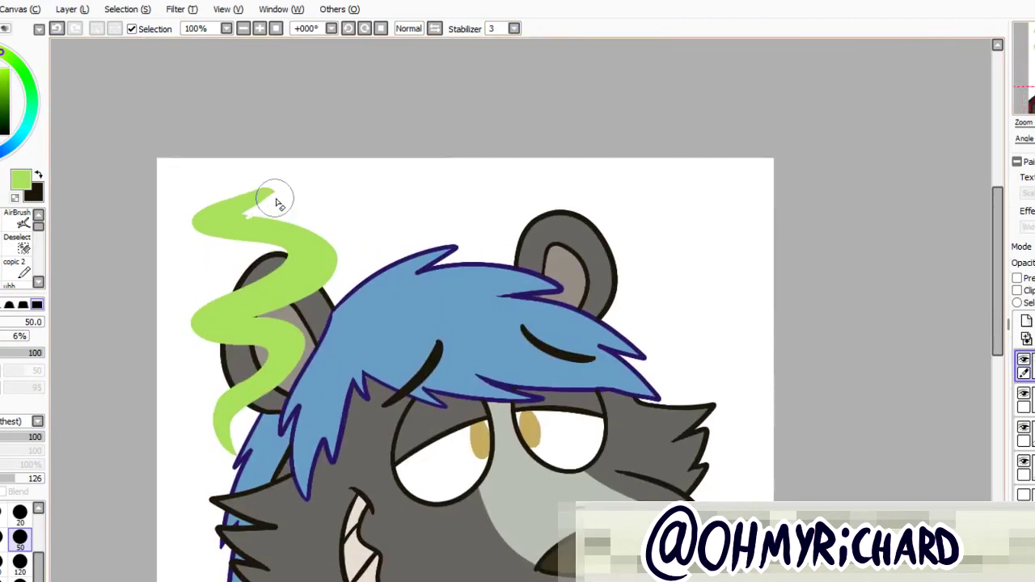
pyautogui.press('e')
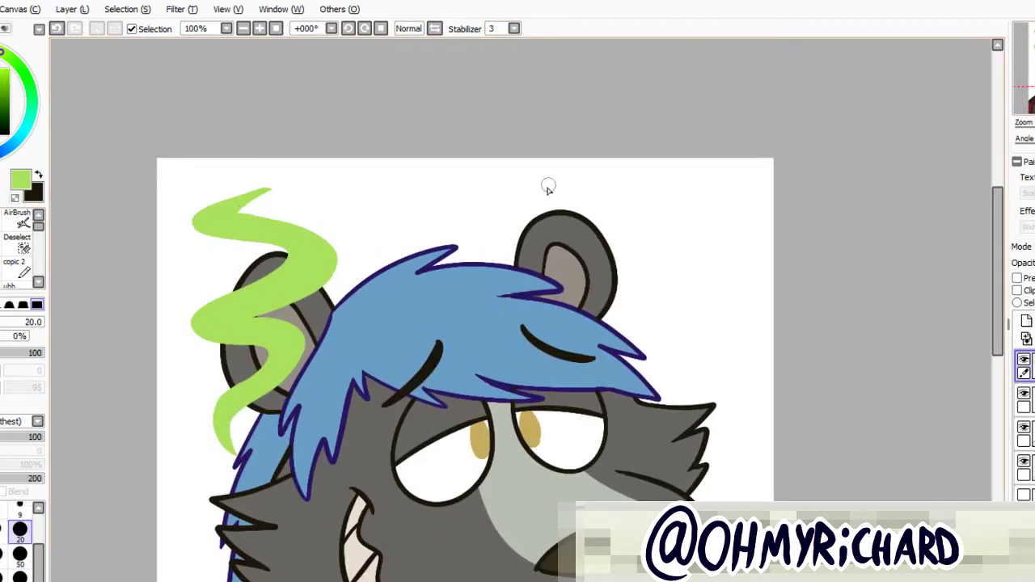
# Make the green line translucent, and draw and fill a second wavy stink line from the cheek down over the shirt's shoulder
pyautogui.scroll(-2, 547, 188)
pyautogui.scroll(-3, 453, 307)
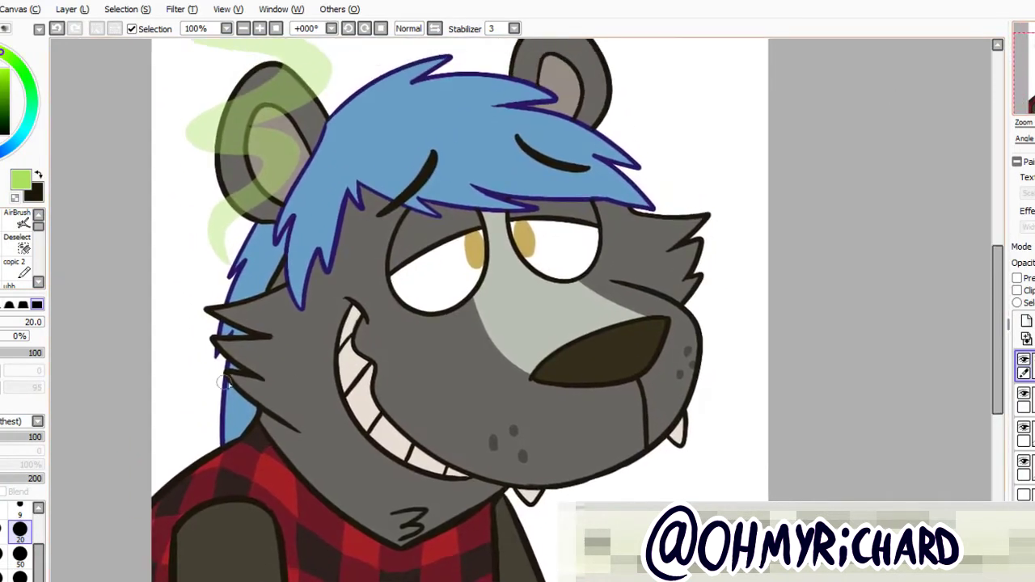
pyautogui.moveTo(278, 356); pyautogui.dragTo(308, 502)
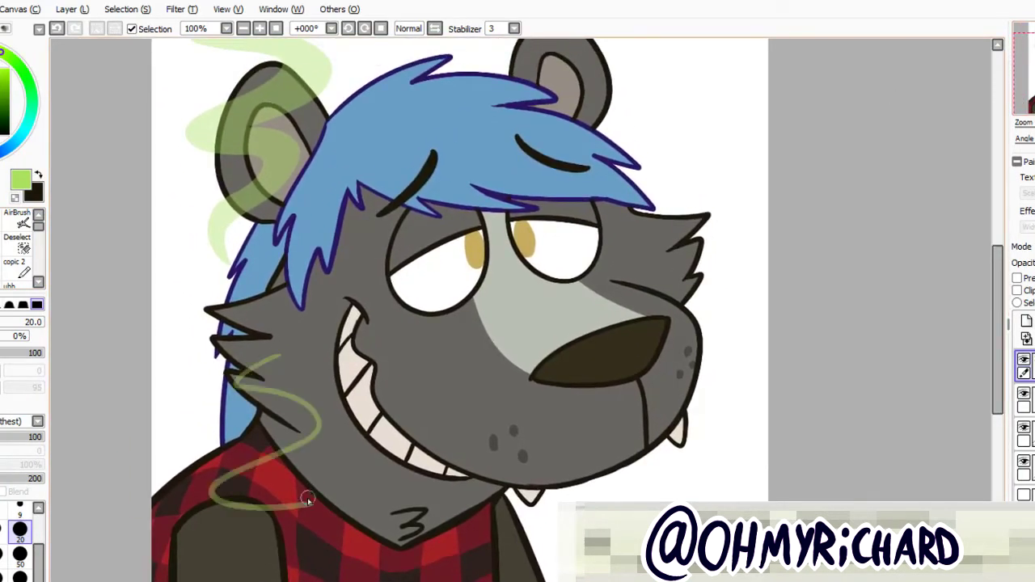
pyautogui.scroll(-3, 307, 520)
pyautogui.hotkey('ctrl', 'z')
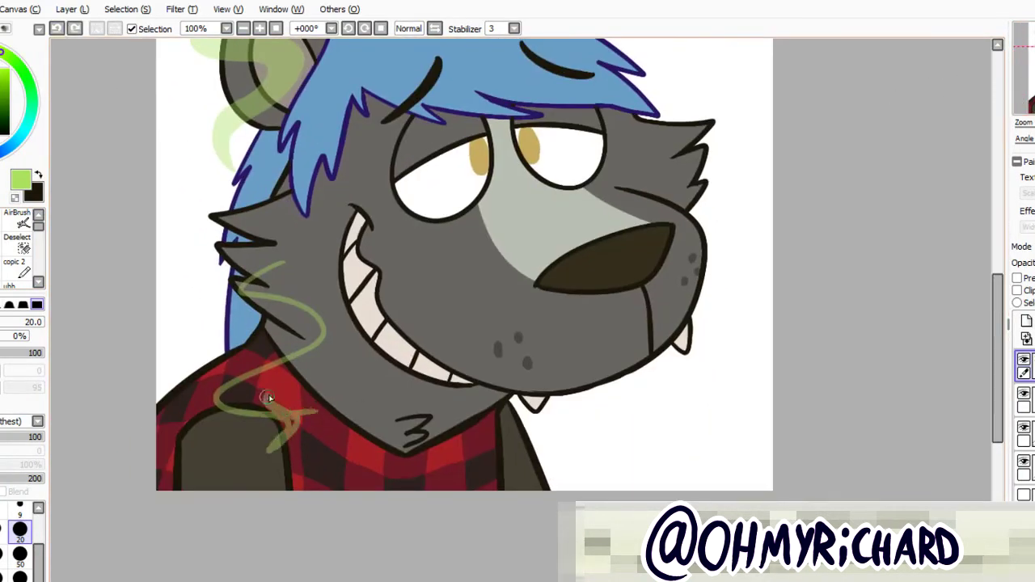
pyautogui.moveTo(270, 397)
pyautogui.mouseDown()
pyautogui.moveTo(336, 317)
pyautogui.moveTo(264, 283)
pyautogui.mouseUp()
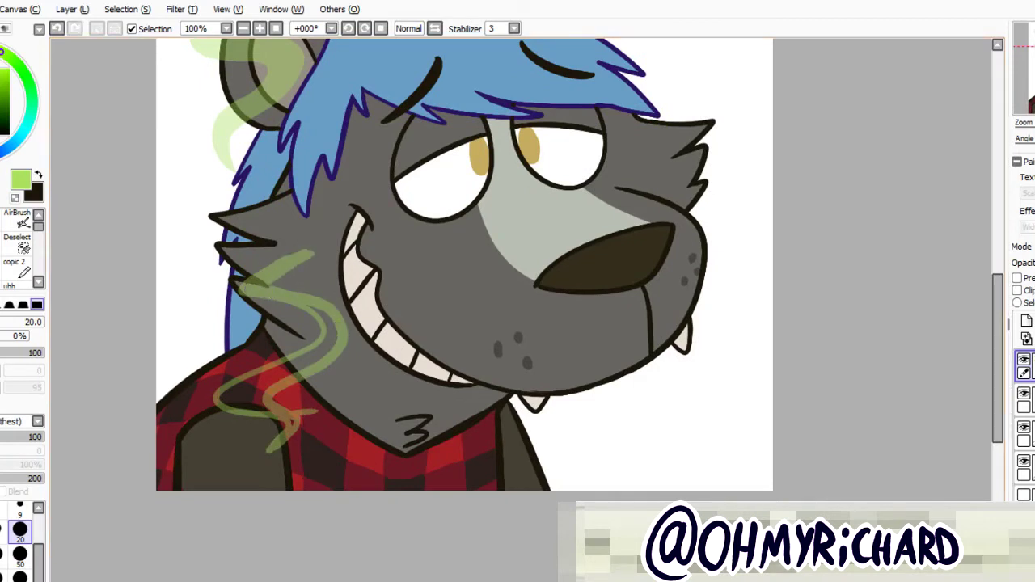
pyautogui.press('w')
pyautogui.click(16, 286)
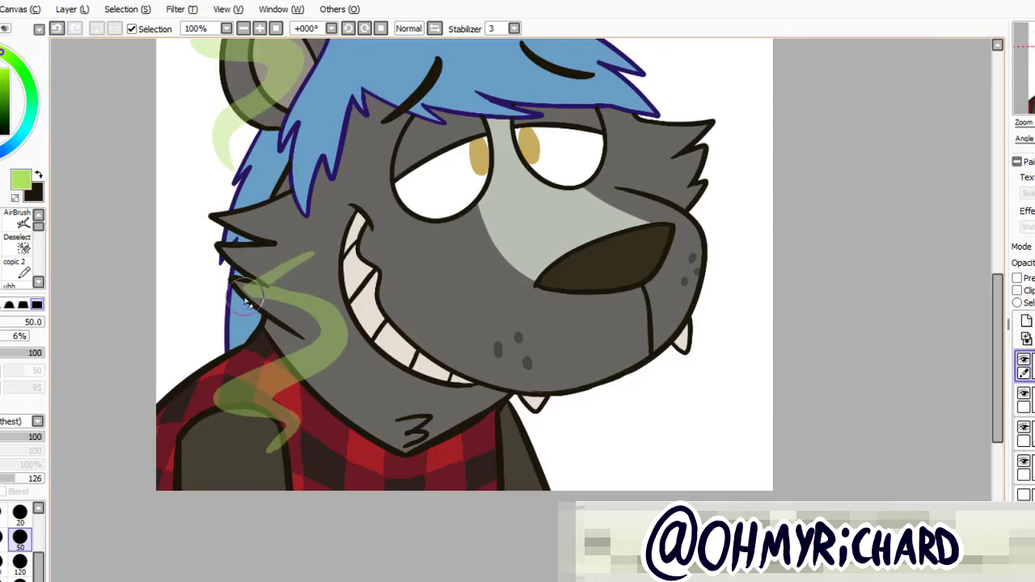
# Shift the lower wavy line outward over the shoulder, position the upper one over the ear, and clear the selection
pyautogui.scroll(-2, 465, 267)
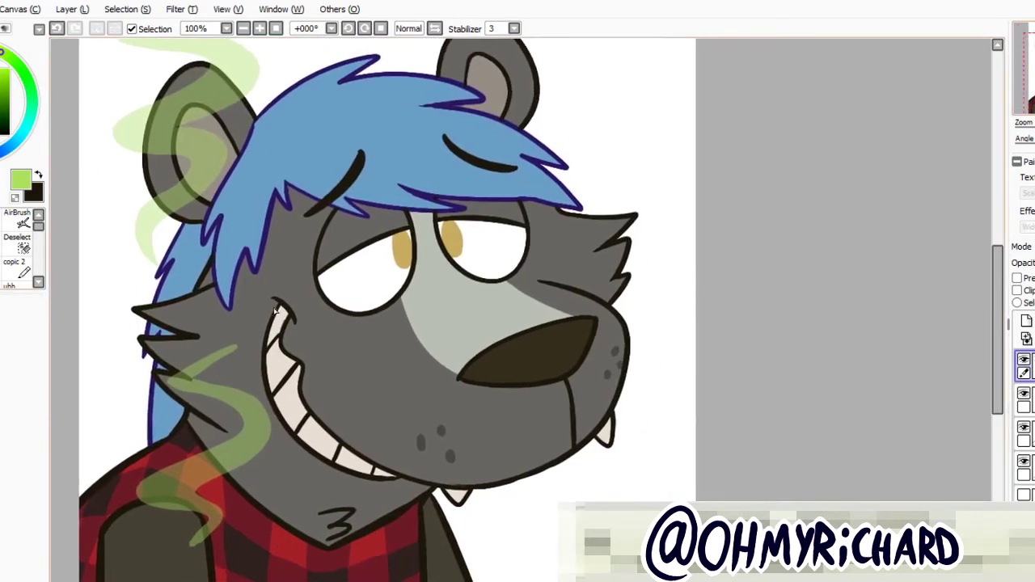
pyautogui.moveTo(275, 303); pyautogui.dragTo(121, 517)
pyautogui.scroll(2, 155, 485)
pyautogui.moveTo(156, 486)
pyautogui.mouseDown()
pyautogui.moveTo(97, 469)
pyautogui.moveTo(105, 436)
pyautogui.mouseUp()
pyautogui.scroll(3, 432, 243)
pyautogui.moveTo(340, 198)
pyautogui.mouseDown()
pyautogui.moveTo(114, 299)
pyautogui.moveTo(272, 215)
pyautogui.mouseUp()
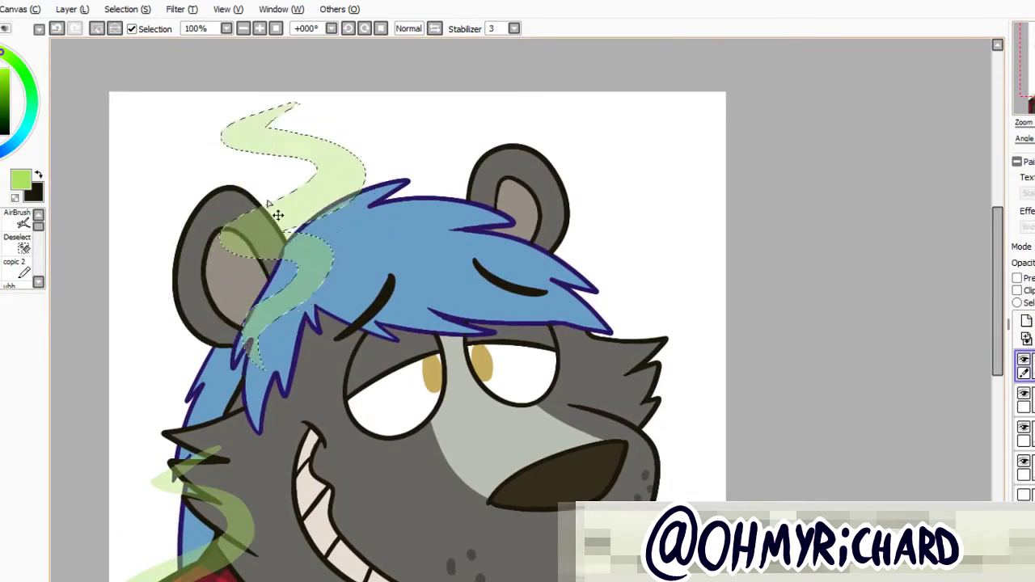
pyautogui.scroll(-3, 273, 215)
pyautogui.scroll(1, 388, 307)
pyautogui.press('b')
pyautogui.hotkey('ctrl', 'd')
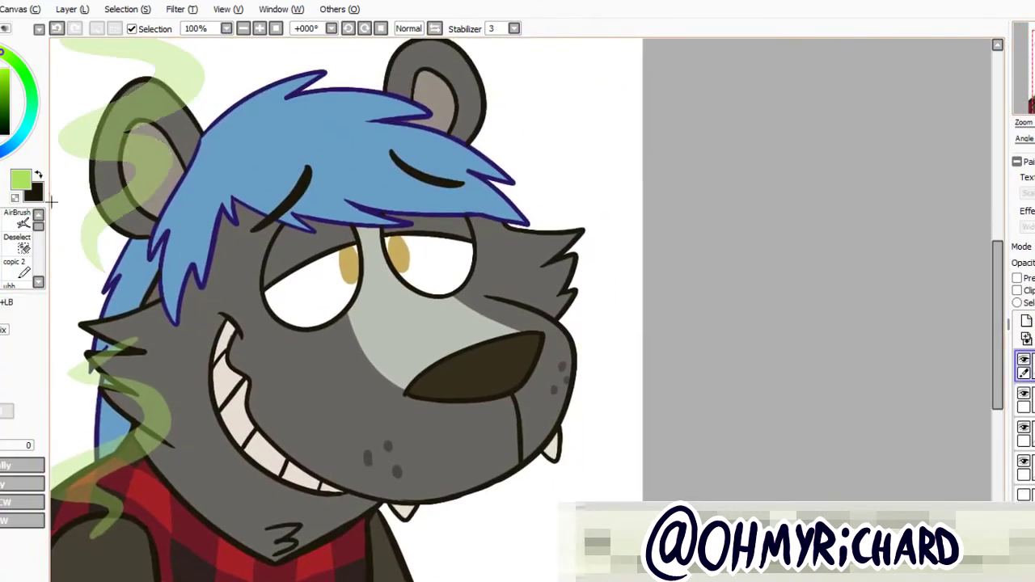
# Draw both edges of a tall light green wavy line in front of the muzzle, using Stabilizer 15 for the second edge
pyautogui.scroll(1, 388, 308)
pyautogui.scroll(-2, 627, 120)
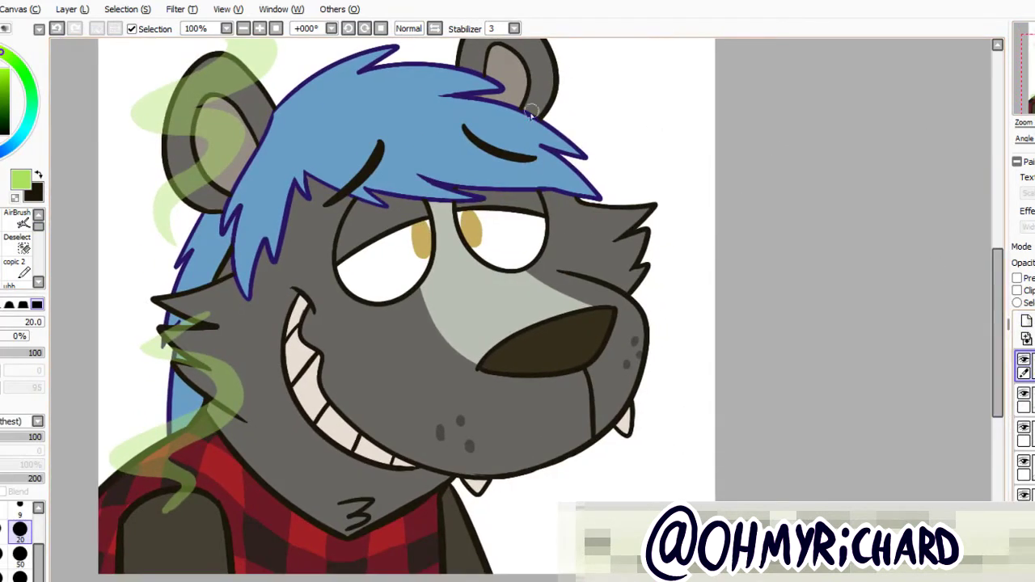
pyautogui.moveTo(671, 76)
pyautogui.mouseDown()
pyautogui.moveTo(685, 203)
pyautogui.moveTo(690, 331)
pyautogui.moveTo(643, 447)
pyautogui.mouseUp()
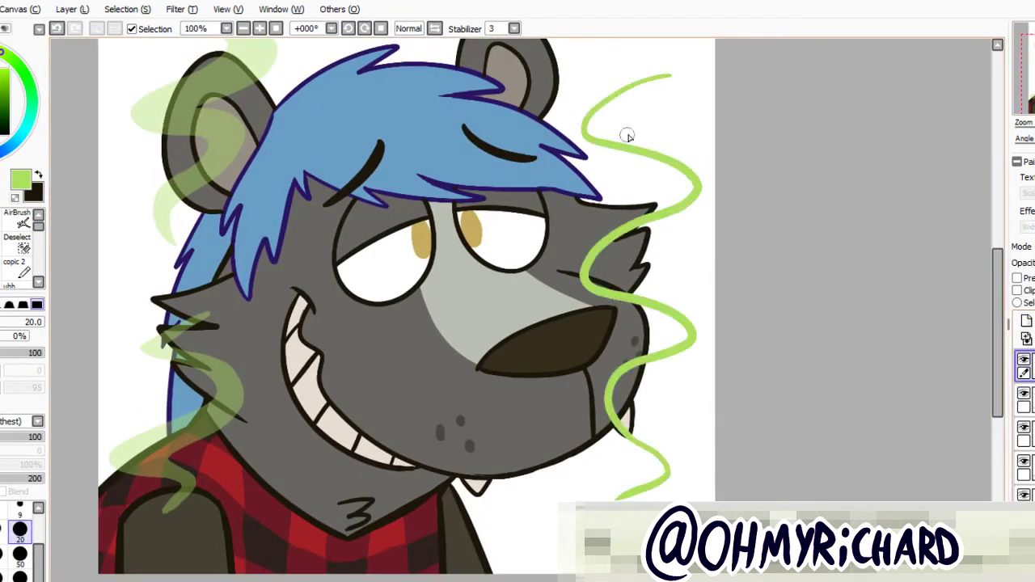
pyautogui.click(514, 29)
pyautogui.click(499, 223)
pyautogui.moveTo(659, 85)
pyautogui.mouseDown()
pyautogui.moveTo(700, 160)
pyautogui.moveTo(708, 323)
pyautogui.moveTo(671, 495)
pyautogui.mouseUp()
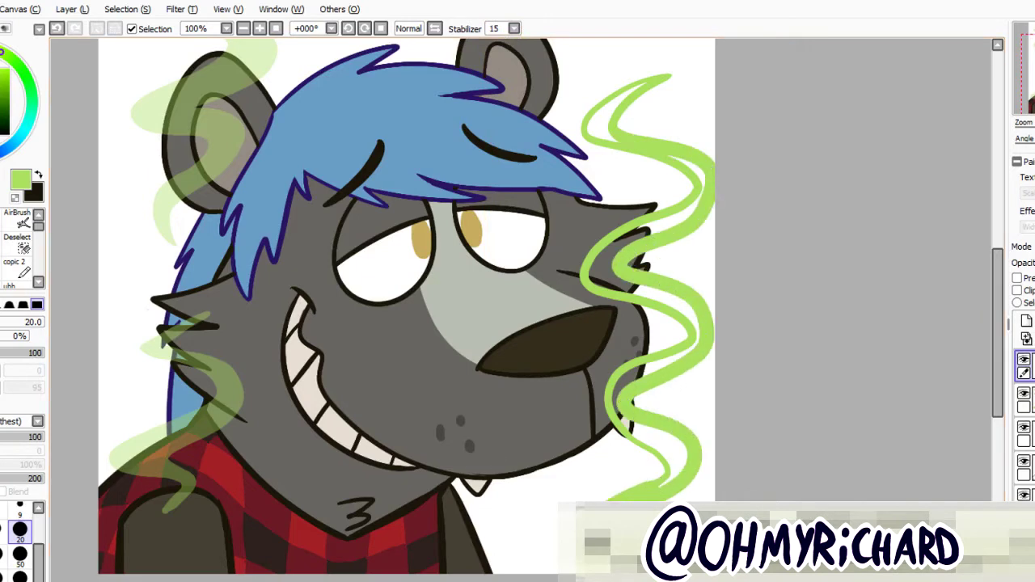
# Fill the tall wavy line in front of the muzzle with light green and refine its upper tip and inner edge
pyautogui.click(657, 324)
pyautogui.click(619, 114)
pyautogui.hotkey('ctrl', 'z')
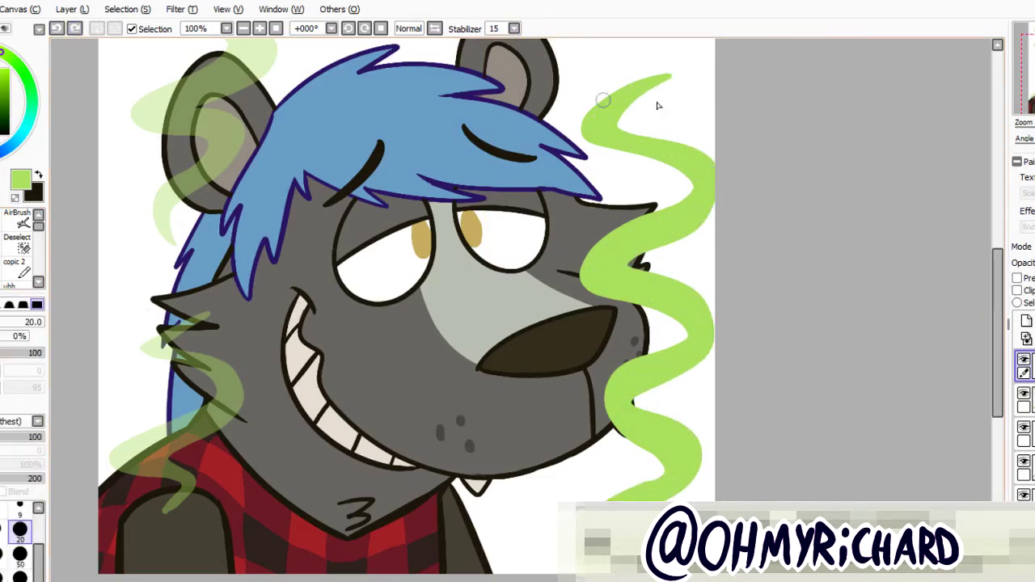
pyautogui.moveTo(686, 74); pyautogui.dragTo(694, 139)
pyautogui.hotkey('ctrl', 'z')
pyautogui.moveTo(669, 77)
pyautogui.mouseDown()
pyautogui.moveTo(643, 93)
pyautogui.moveTo(676, 181)
pyautogui.mouseUp()
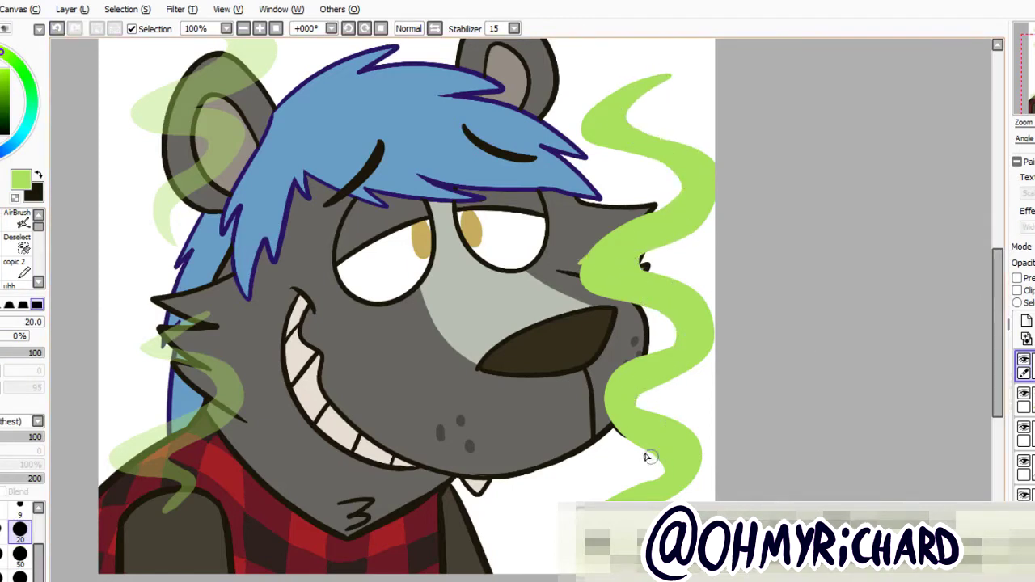
# Move the tall wavy line's layer behind the bear and make it as translucent as the other stink lines
pyautogui.press(']')
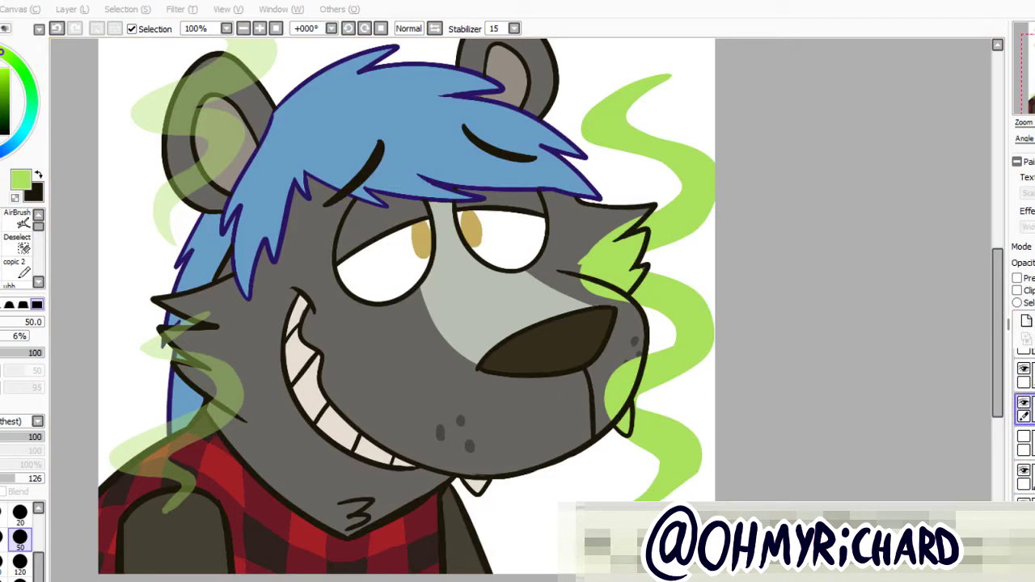
pyautogui.hotkey('alt', 'Tab')
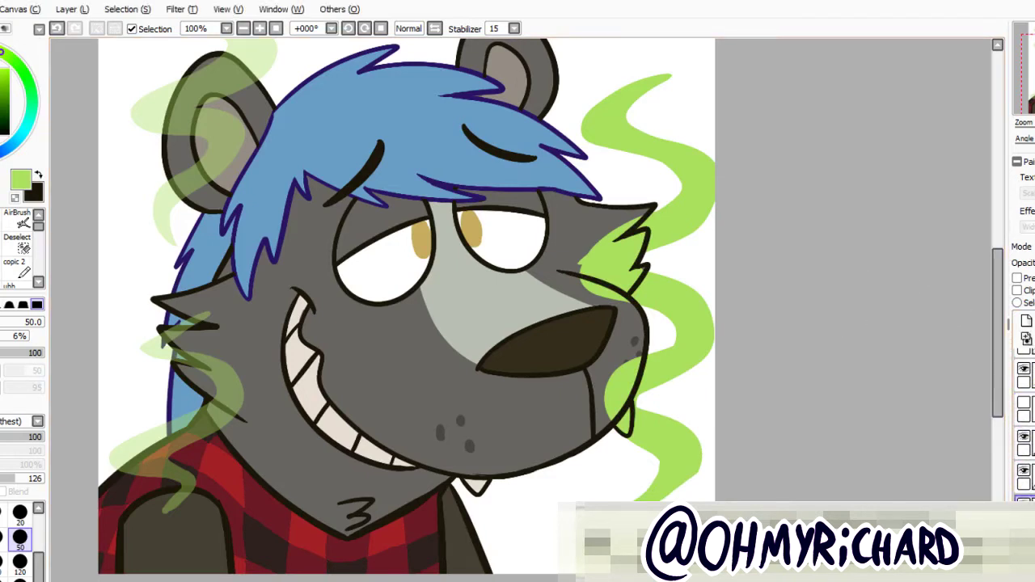
pyautogui.moveTo(1024, 404); pyautogui.dragTo(1024, 497)
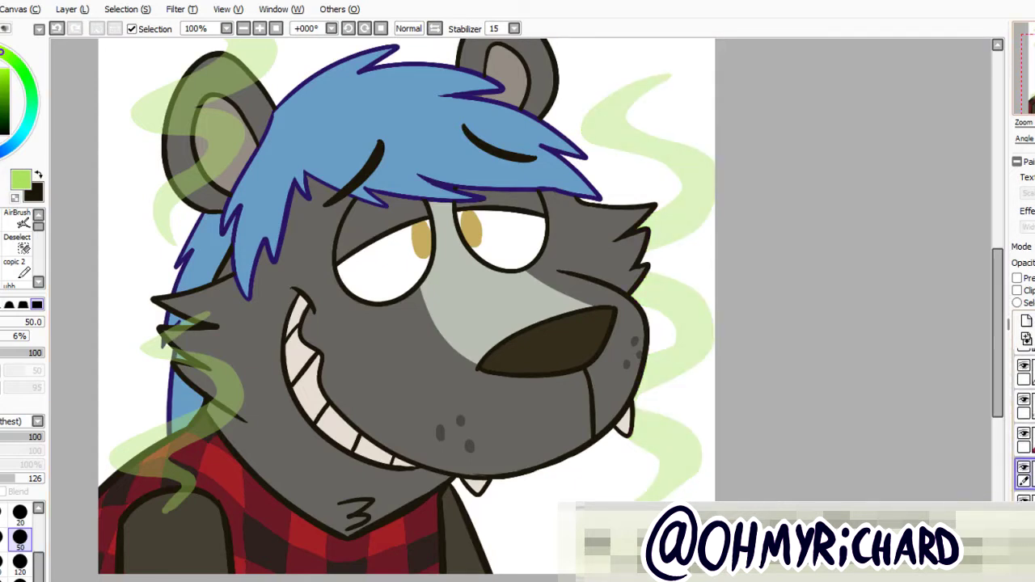
# Select the whole canvas on the bear's colour layer and turn on Preserve Opacity
pyautogui.hotkey('ctrl', 'a')
pyautogui.click(1024, 441)
pyautogui.click(1024, 399)
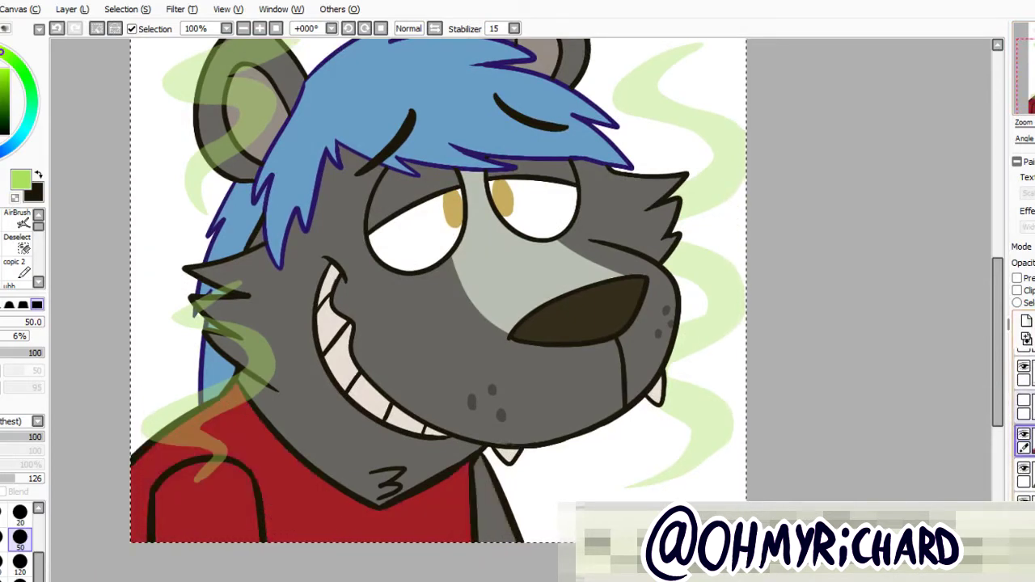
pyautogui.press('Delete')
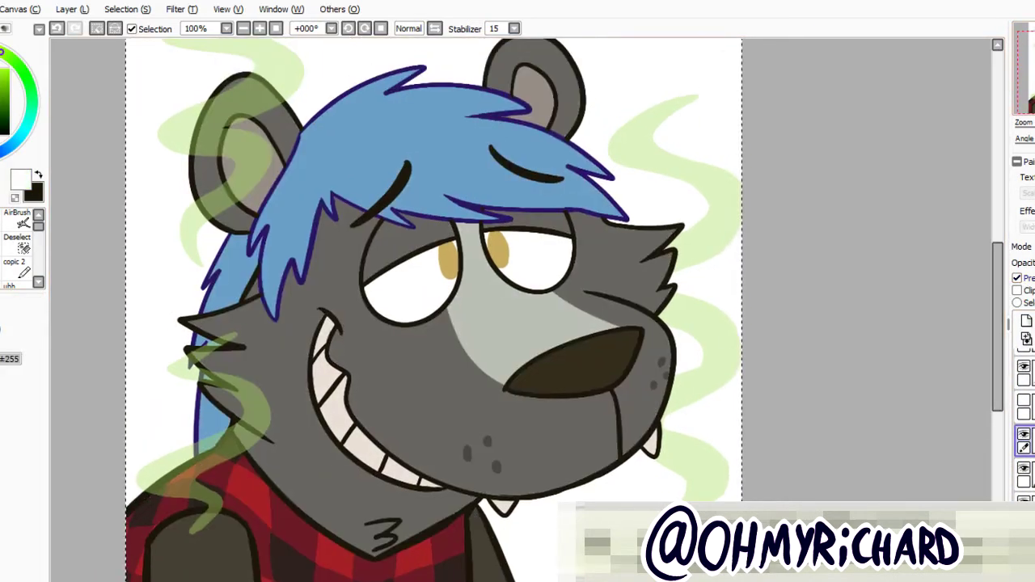
# Try a dark purple size 20 brush stroke along the lower edge of the bear's muzzle, and undo it
pyautogui.scroll(-1, 667, 288)
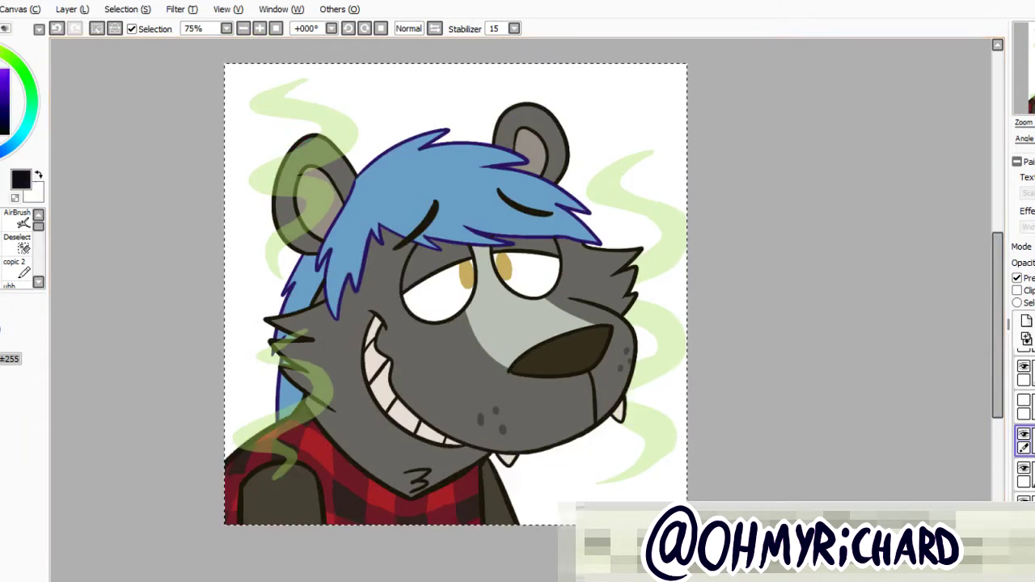
pyautogui.press('b')
pyautogui.scroll(1, 471, 455)
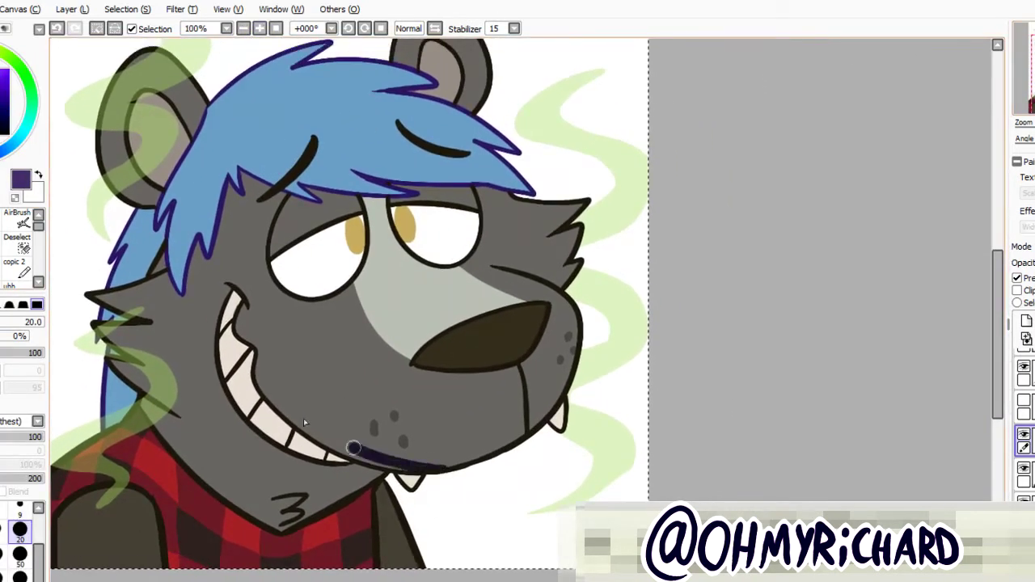
pyautogui.moveTo(303, 418); pyautogui.dragTo(348, 443)
pyautogui.hotkey('ctrl', 'z')
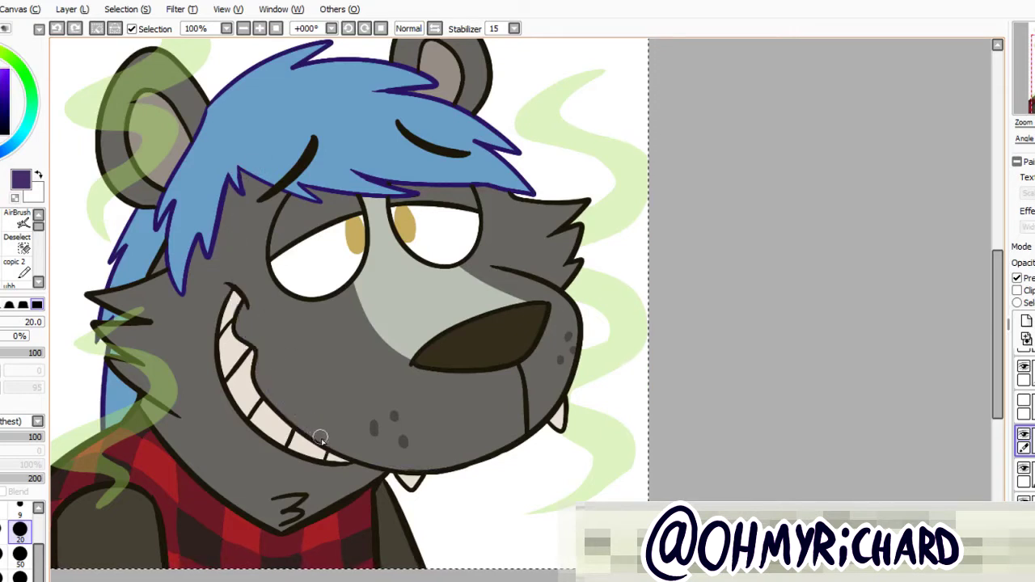
# Paint a dark purple shadow line from the hairline past the mouth corner along the smile, and lower the stabilizer to 3
pyautogui.moveTo(321, 438); pyautogui.dragTo(249, 168)
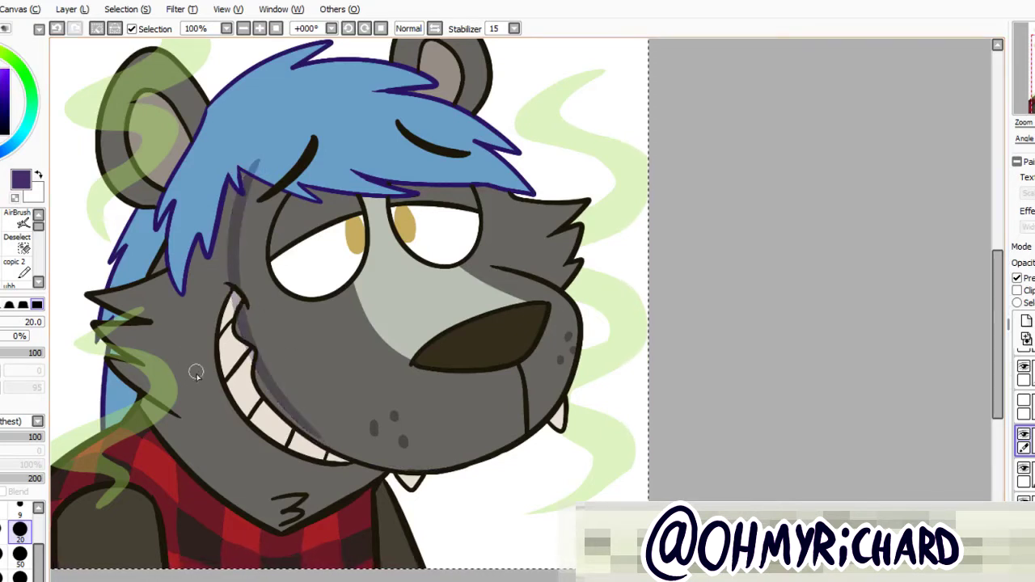
pyautogui.click(494, 29)
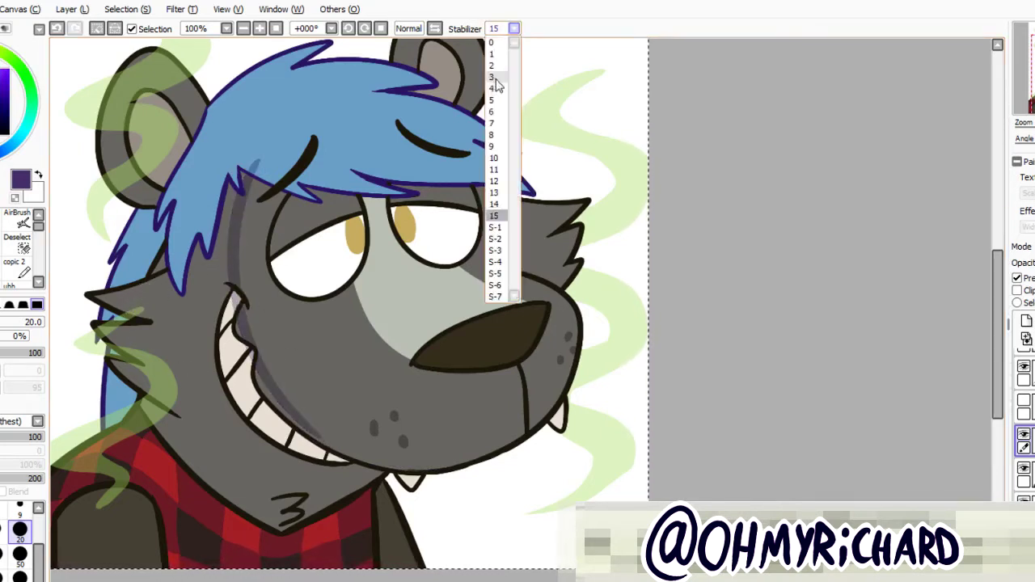
pyautogui.click(495, 78)
# Fill the bear's cheek and neck behind the smile with shadow, and shade the lower edge of the muzzle
pyautogui.moveTo(259, 271); pyautogui.dragTo(348, 182)
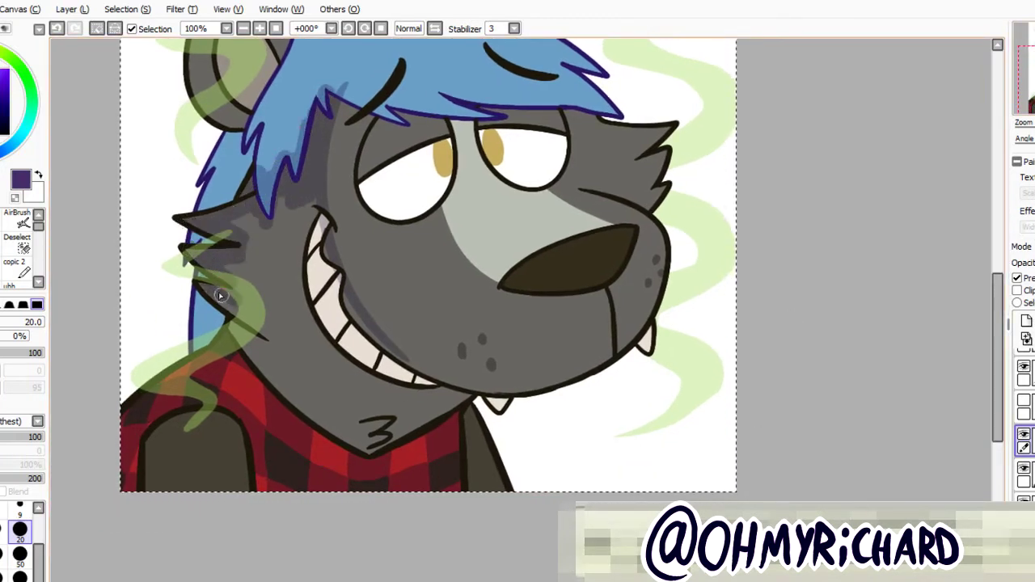
pyautogui.moveTo(405, 432)
pyautogui.mouseDown()
pyautogui.moveTo(355, 388)
pyautogui.moveTo(300, 260)
pyautogui.mouseUp()
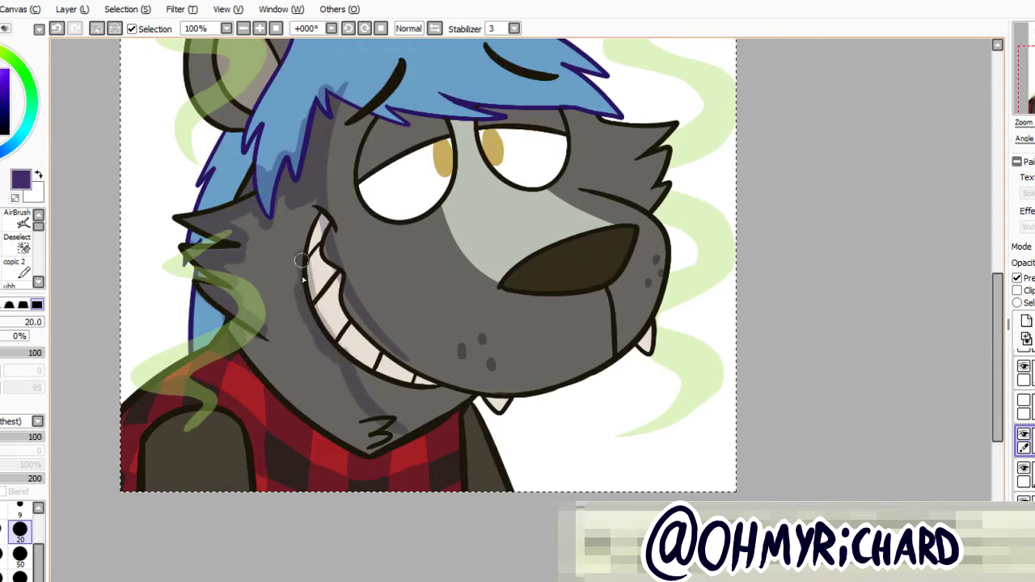
pyautogui.moveTo(300, 260); pyautogui.dragTo(325, 431)
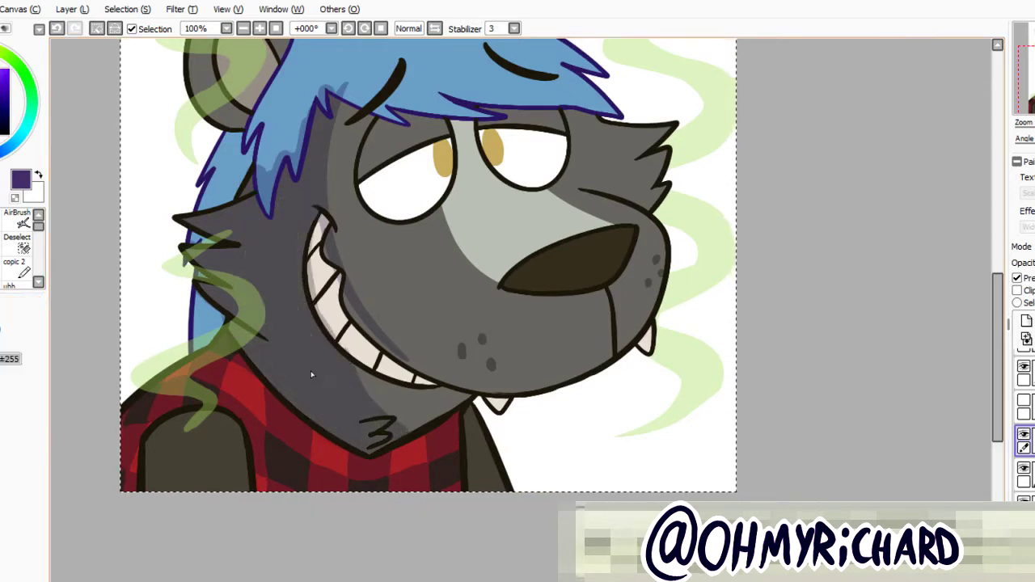
pyautogui.moveTo(310, 374); pyautogui.dragTo(186, 442)
pyautogui.moveTo(220, 361)
pyautogui.mouseDown()
pyautogui.moveTo(293, 435)
pyautogui.moveTo(392, 457)
pyautogui.mouseUp()
pyautogui.moveTo(484, 390); pyautogui.dragTo(520, 410)
# Shade the back of the blue hair with a curved shadow along the crown, the hanging side locks and the hair behind the neck
pyautogui.moveTo(265, 94); pyautogui.dragTo(397, 125)
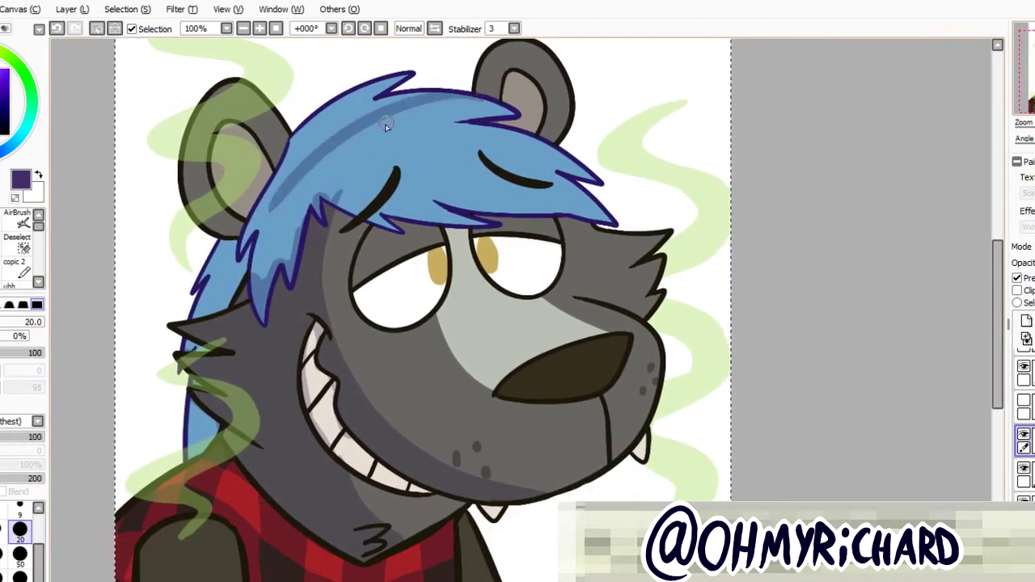
pyautogui.moveTo(319, 162); pyautogui.dragTo(283, 267)
pyautogui.moveTo(300, 186); pyautogui.dragTo(262, 279)
pyautogui.moveTo(202, 405); pyautogui.dragTo(226, 442)
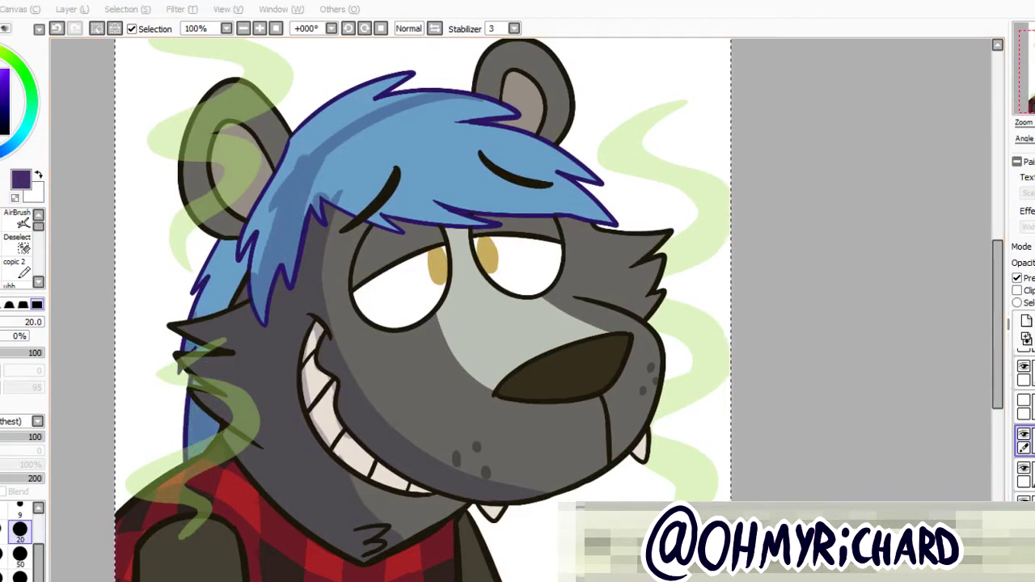
pyautogui.hotkey('alt', 'Tab')
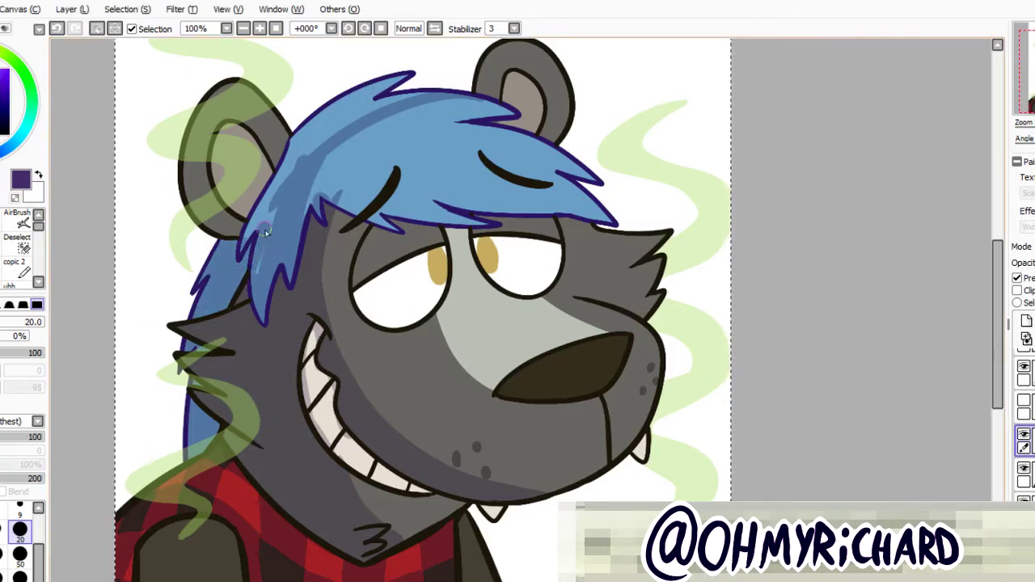
# Shade the ear behind the stink line, comparing versions of the shadow and cleaning up its inner area with the eraser
pyautogui.moveTo(351, 60); pyautogui.dragTo(455, 92)
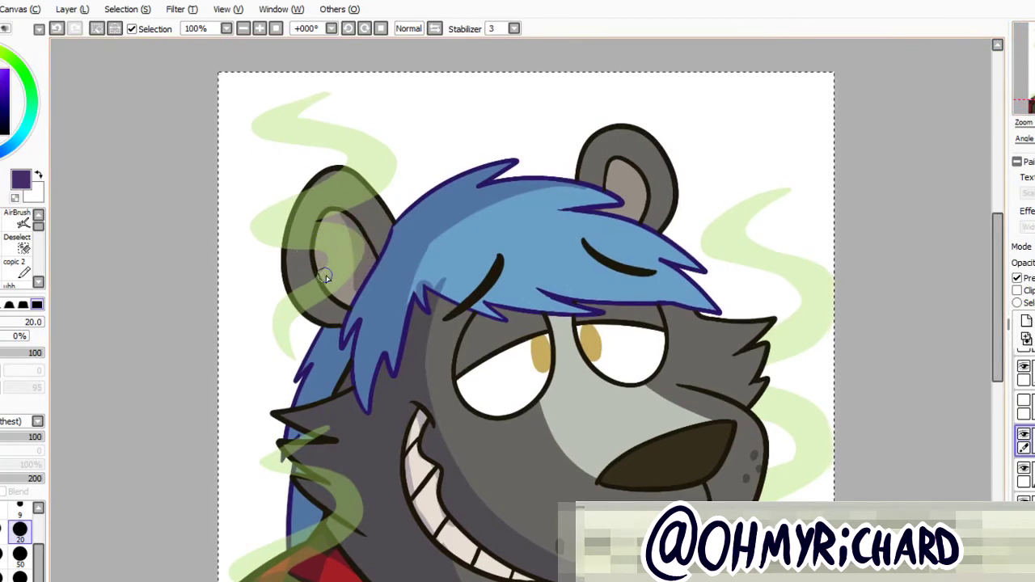
pyautogui.press('e')
pyautogui.press('n')
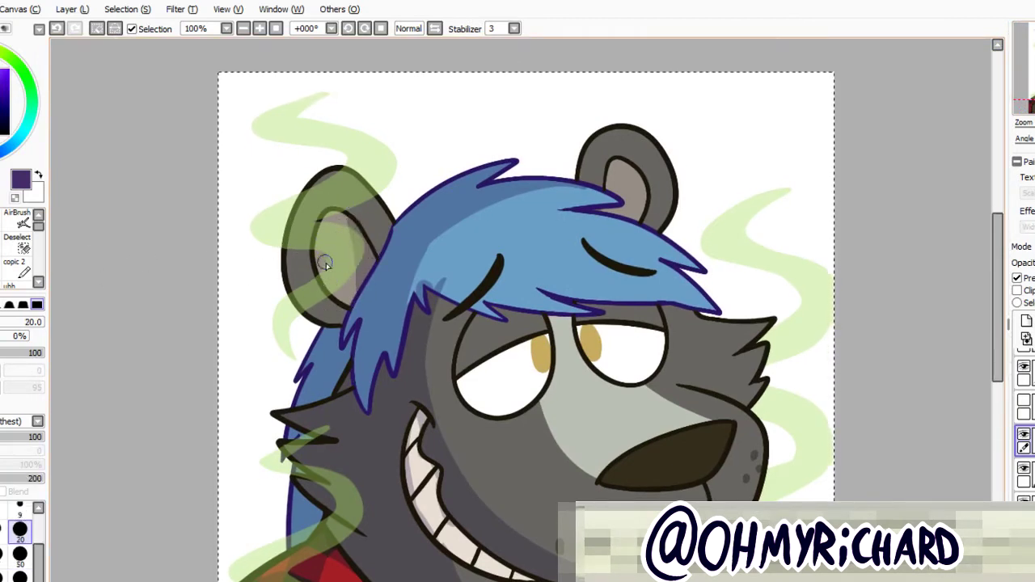
pyautogui.hotkey('ctrl', 'z')
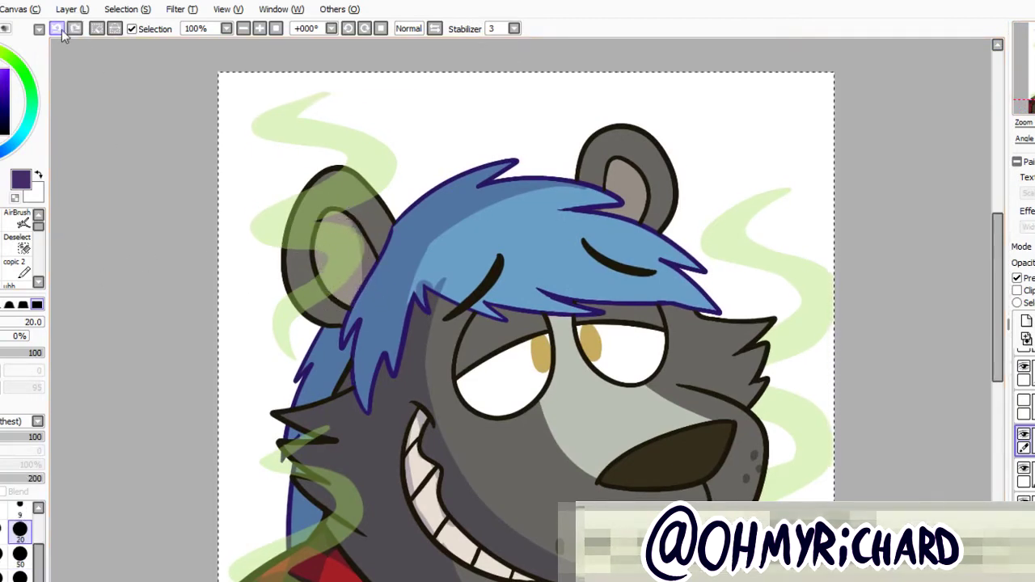
pyautogui.hotkey('ctrl', 'y')
pyautogui.hotkey('ctrl', 'z')
pyautogui.hotkey('ctrl', 'y')
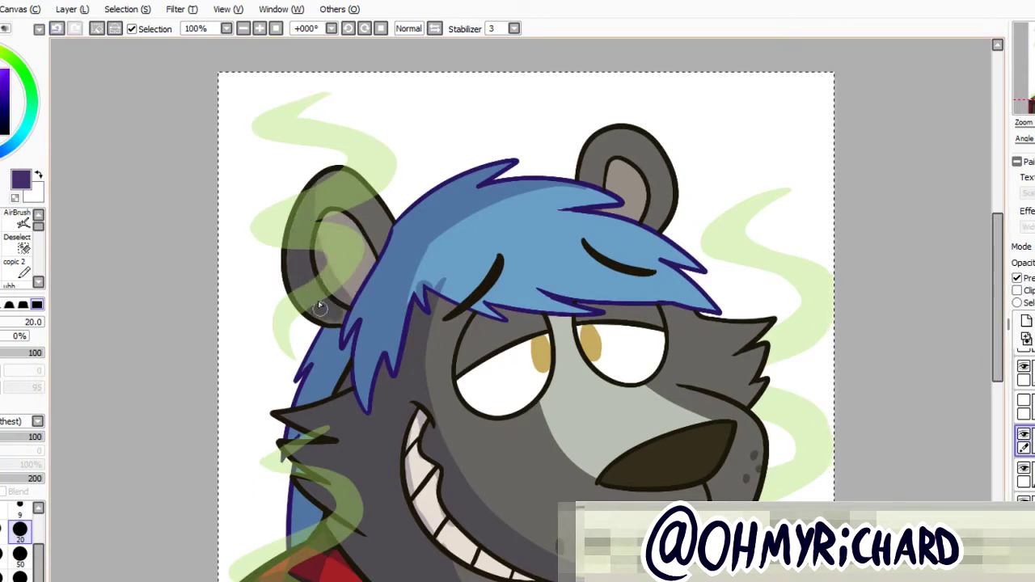
pyautogui.press('e')
pyautogui.moveTo(347, 275)
pyautogui.mouseDown()
pyautogui.moveTo(327, 241)
pyautogui.moveTo(327, 287)
pyautogui.moveTo(366, 277)
pyautogui.moveTo(333, 230)
pyautogui.moveTo(340, 263)
pyautogui.moveTo(336, 230)
pyautogui.moveTo(385, 272)
pyautogui.mouseUp()
pyautogui.hotkey('ctrl', 'z')
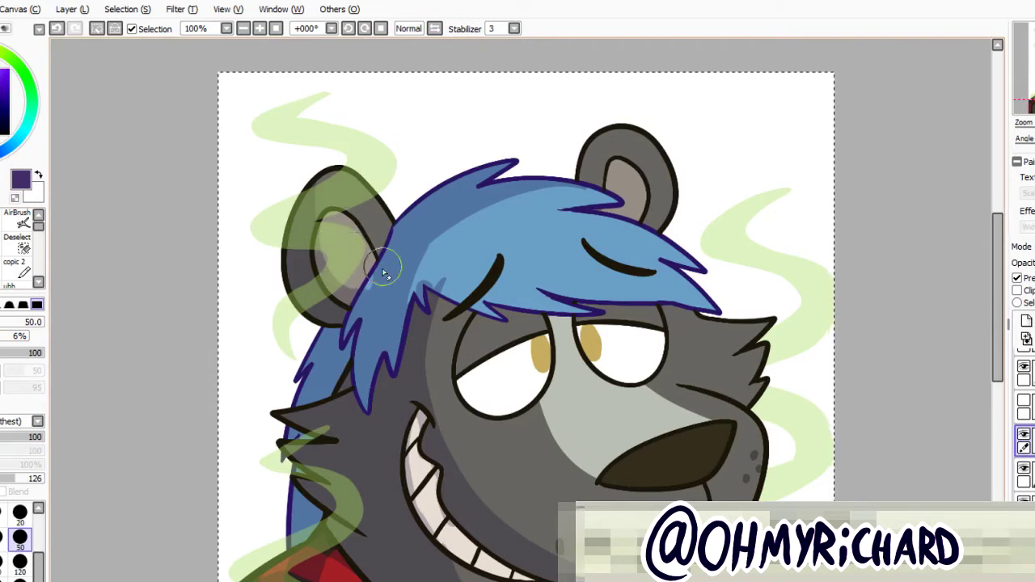
# Shade the hair-side half of the bear's far ear with the size 20 brush
pyautogui.press('b')
pyautogui.moveTo(613, 156); pyautogui.dragTo(509, 162)
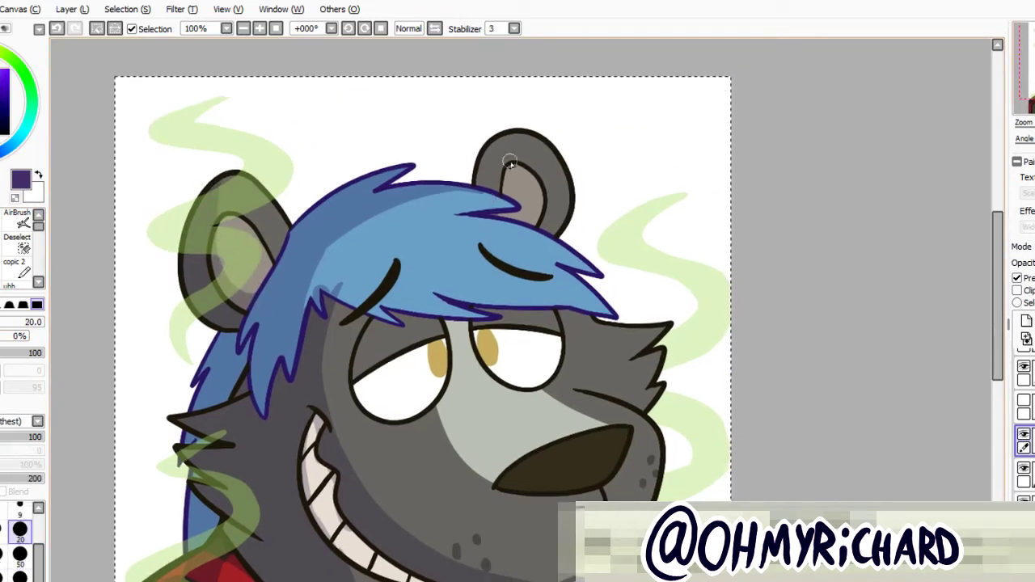
pyautogui.moveTo(498, 234); pyautogui.dragTo(511, 143)
# Erase the curved crown shadow from the hair and repaint it as an angular shadow running down to the eyebrow
pyautogui.press('e')
pyautogui.moveTo(481, 196)
pyautogui.mouseDown()
pyautogui.moveTo(508, 206)
pyautogui.moveTo(512, 239)
pyautogui.moveTo(496, 243)
pyautogui.moveTo(450, 186)
pyautogui.moveTo(405, 202)
pyautogui.moveTo(353, 252)
pyautogui.mouseUp()
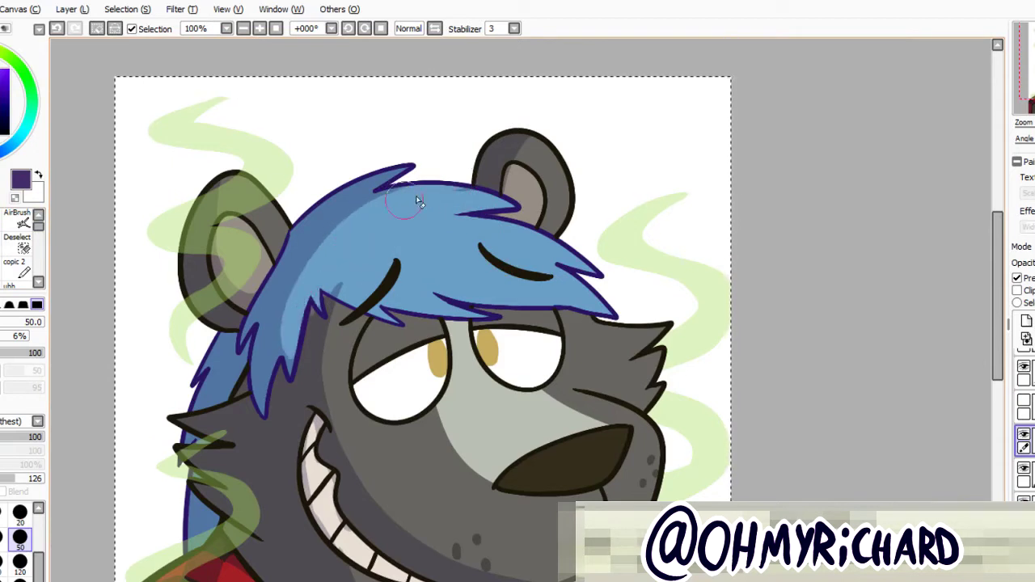
pyautogui.press('b')
pyautogui.moveTo(374, 194)
pyautogui.mouseDown()
pyautogui.moveTo(315, 311)
pyautogui.moveTo(288, 299)
pyautogui.mouseUp()
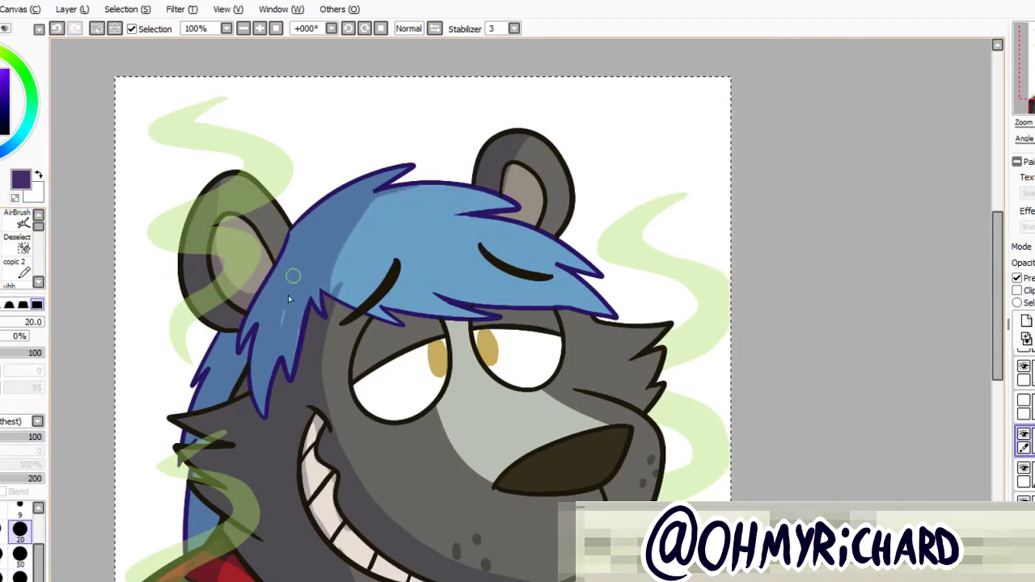
pyautogui.moveTo(346, 243)
pyautogui.mouseDown()
pyautogui.moveTo(381, 286)
pyautogui.moveTo(344, 302)
pyautogui.mouseUp()
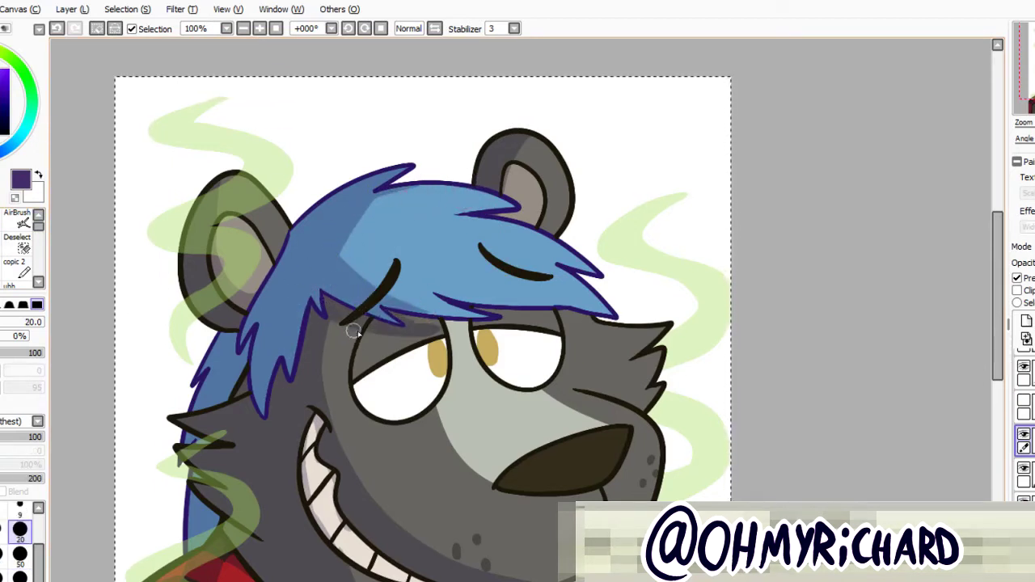
# Paint the fringe's shadow across the forehead and upper eyelids, erasing and redoing strokes to clean its edge
pyautogui.hotkey('ctrl', 'z')
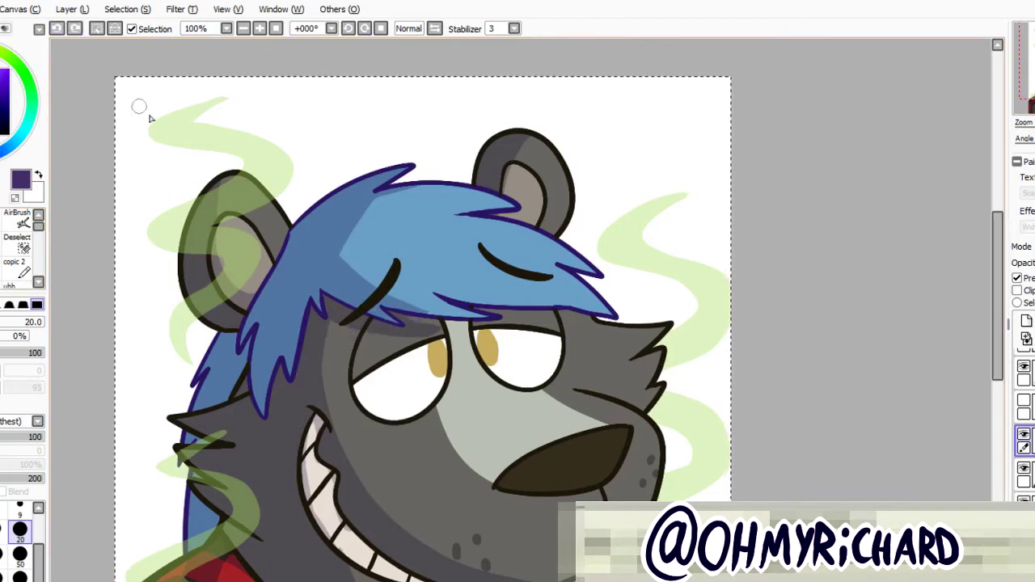
pyautogui.click(8, 270)
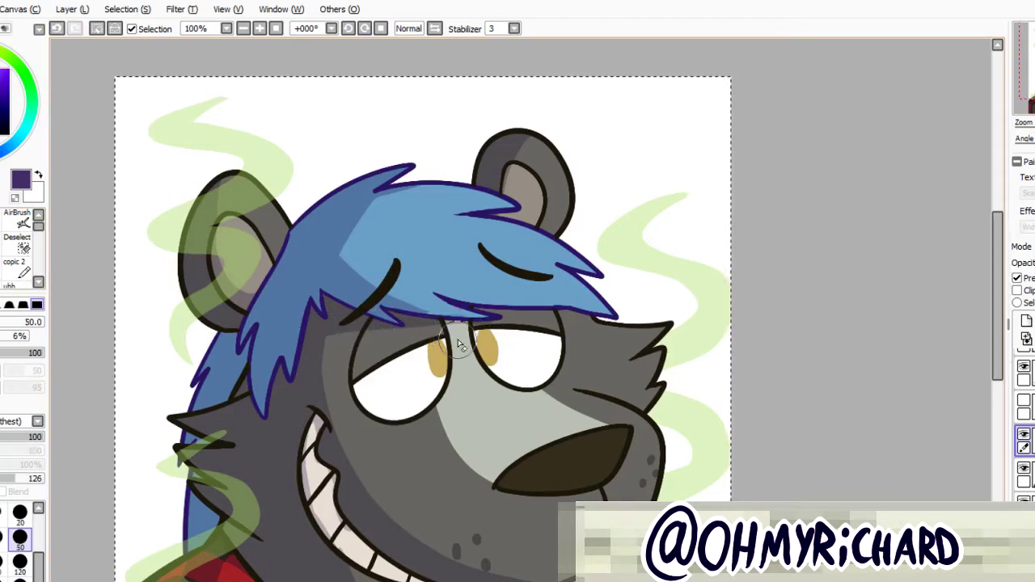
pyautogui.press('e')
pyautogui.moveTo(396, 300); pyautogui.dragTo(488, 308)
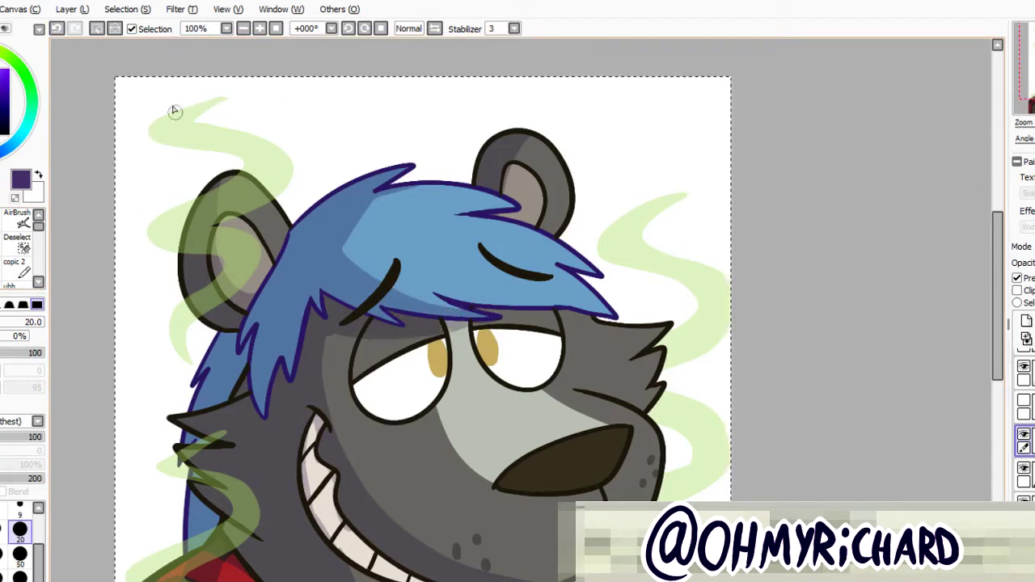
pyautogui.hotkey('ctrl', 'z')
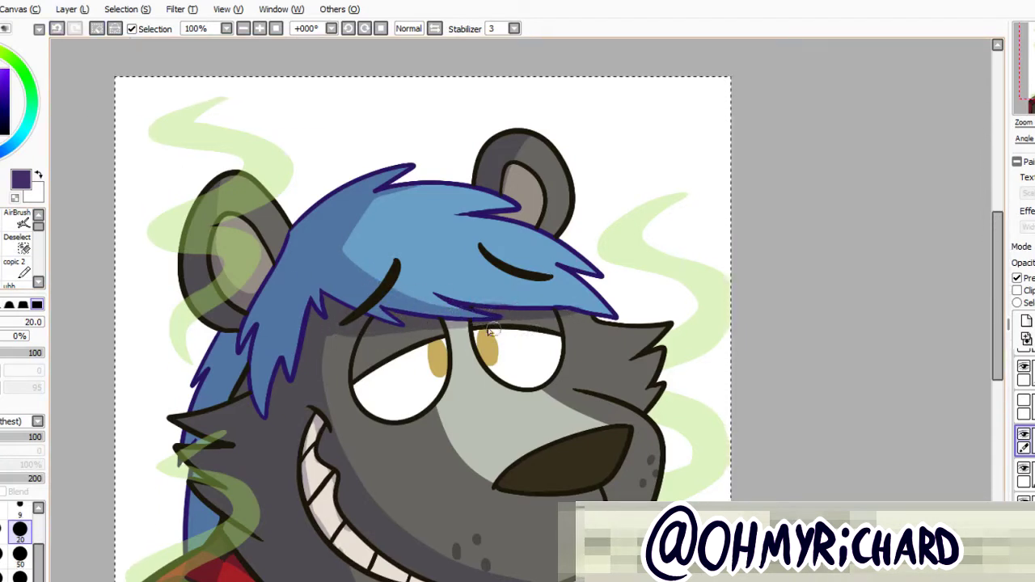
pyautogui.press('b')
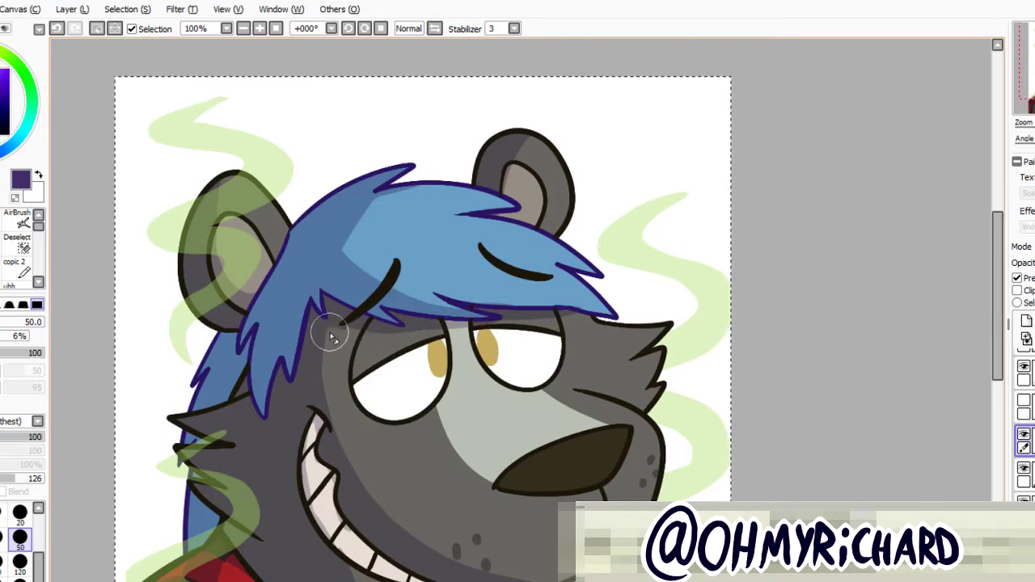
# Trim the forehead shadow and shade the lower edge of the blue fringe out to its front tip
pyautogui.press('e')
pyautogui.press('b')
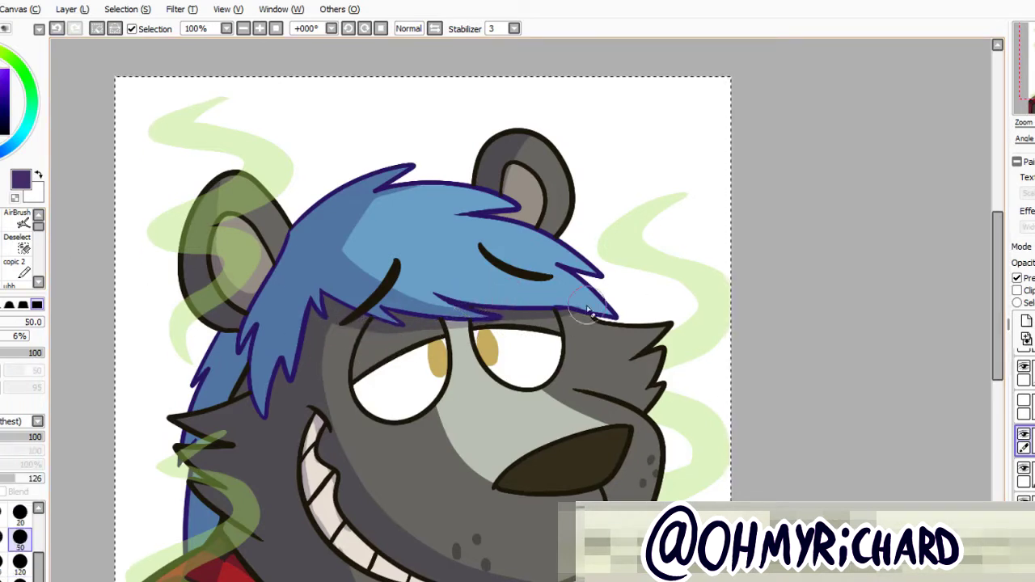
pyautogui.press('e')
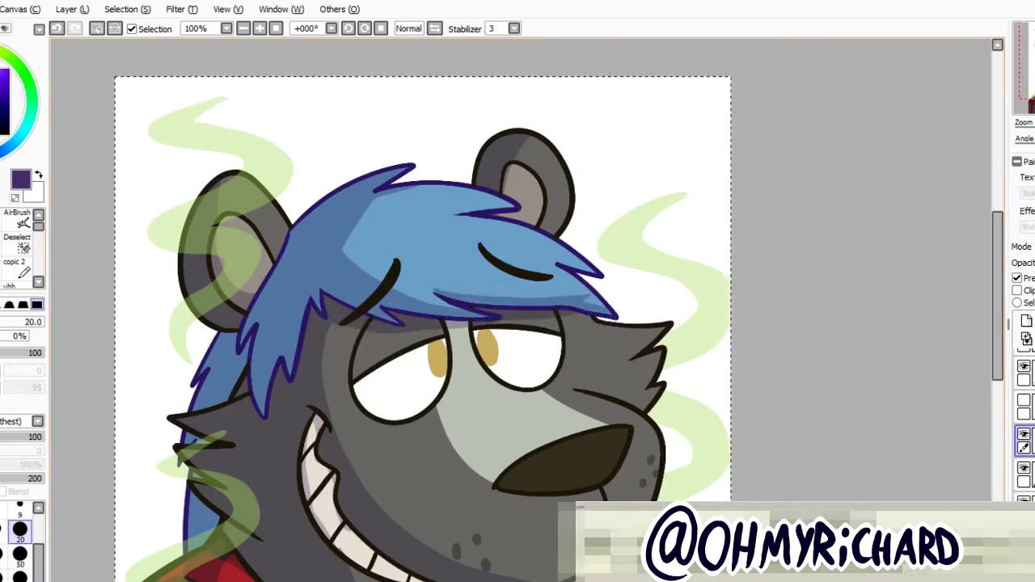
# Refine the crown shadow with brush and eraser, smoothing its curve and extending it along the hair's upper edge
pyautogui.press('b')
pyautogui.press('e')
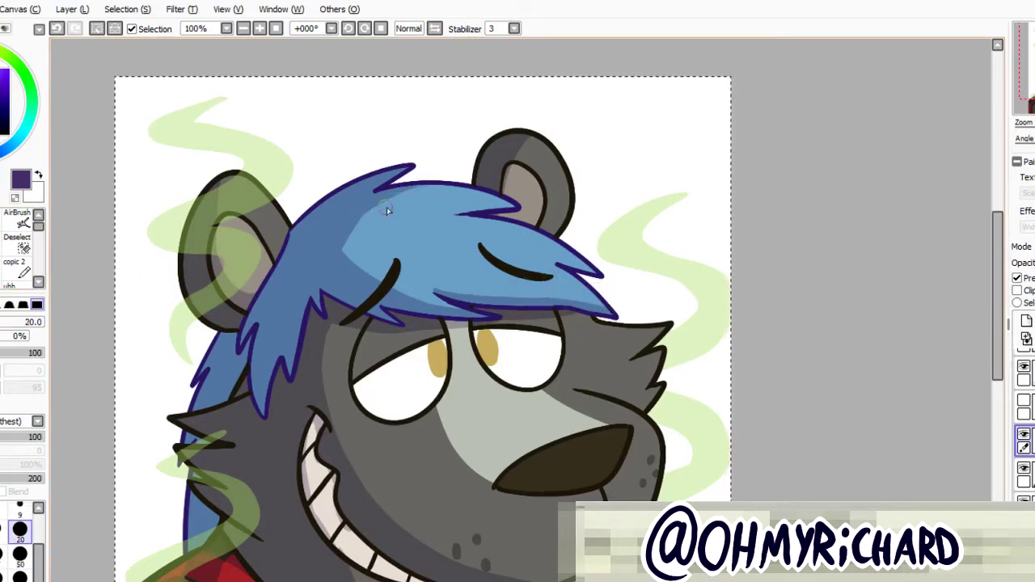
pyautogui.press('b')
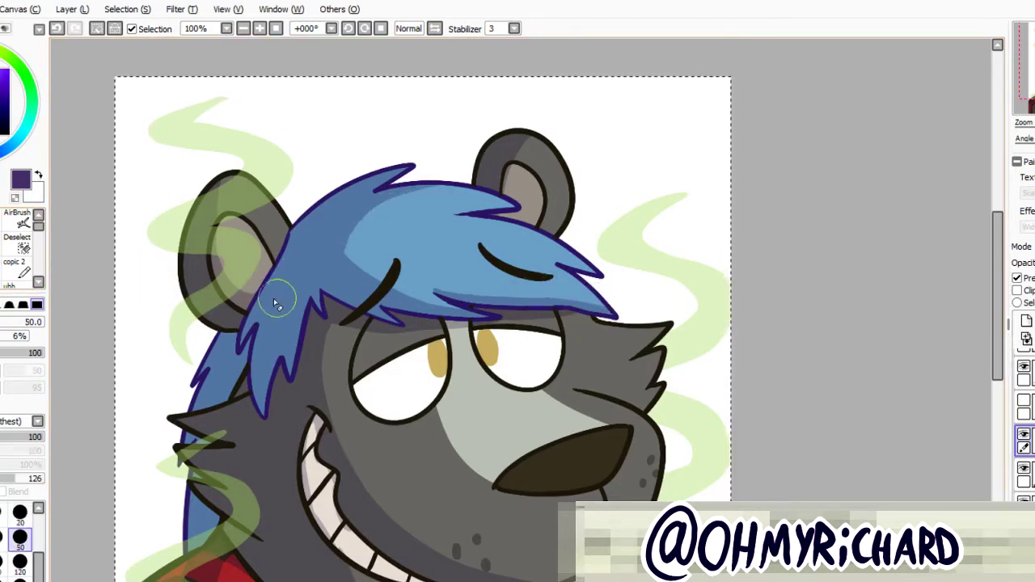
pyautogui.press('e')
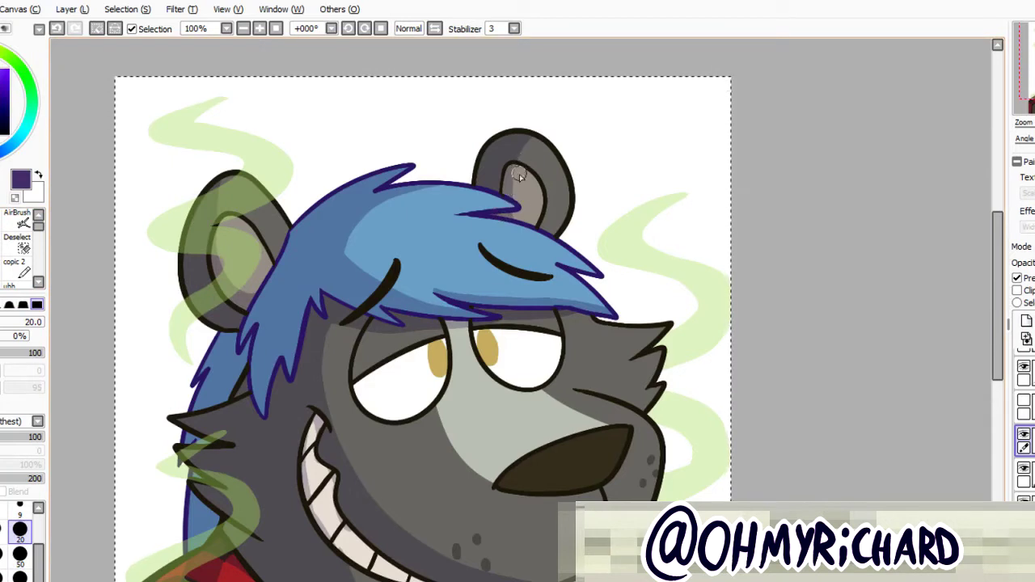
# Erase the purple shadow from the bear's teeth
pyautogui.press('b')
pyautogui.scroll(-3, 407, 182)
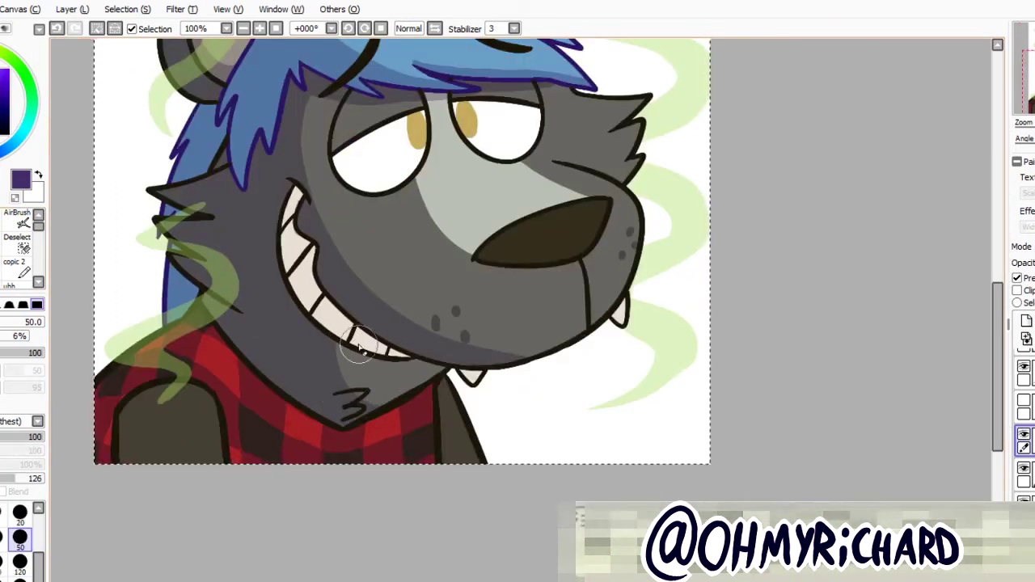
# Try shading the teeth nearest the mouth corner with the size 20 brush
pyautogui.press('e')
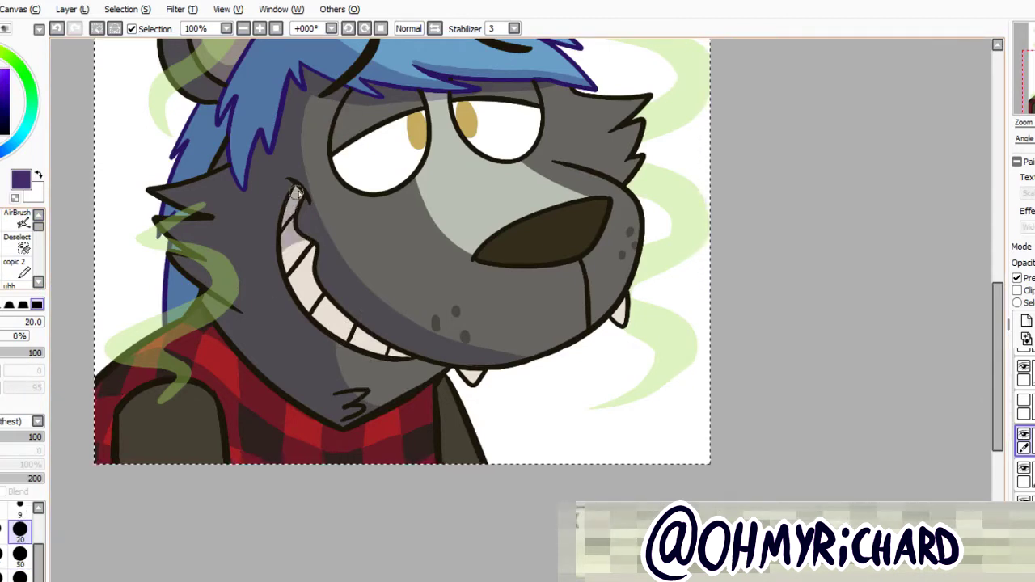
pyautogui.press('b')
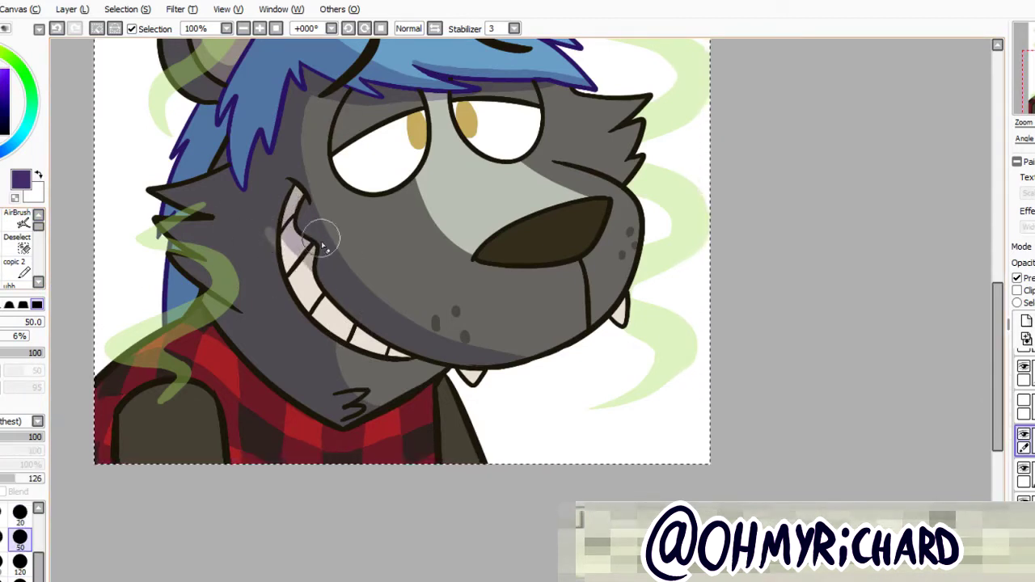
pyautogui.press('e')
pyautogui.click(57, 28)
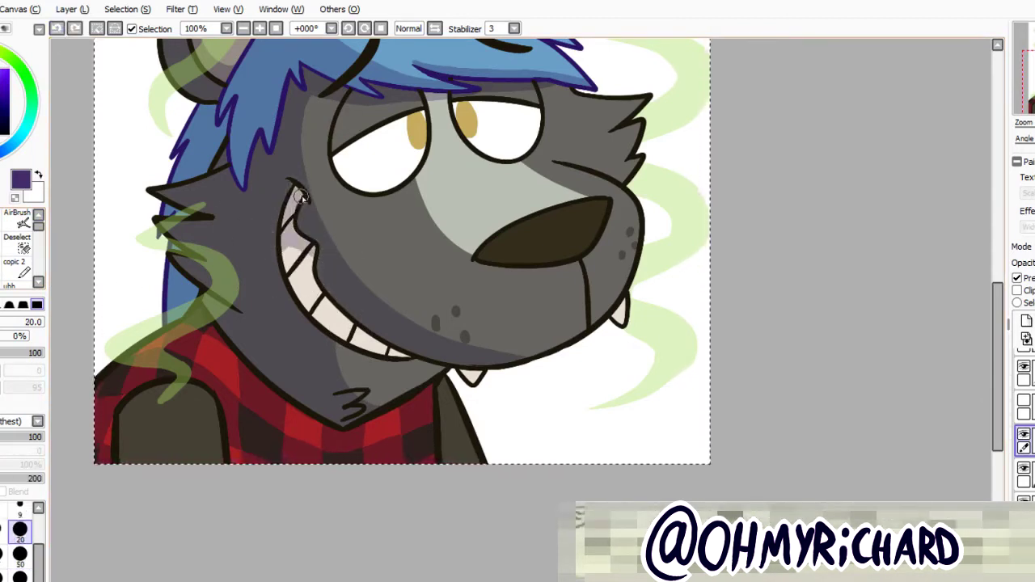
pyautogui.press('b')
pyautogui.moveTo(299, 202)
pyautogui.mouseDown()
pyautogui.moveTo(284, 243)
pyautogui.moveTo(290, 232)
pyautogui.moveTo(312, 257)
pyautogui.moveTo(289, 231)
pyautogui.moveTo(323, 255)
pyautogui.mouseUp()
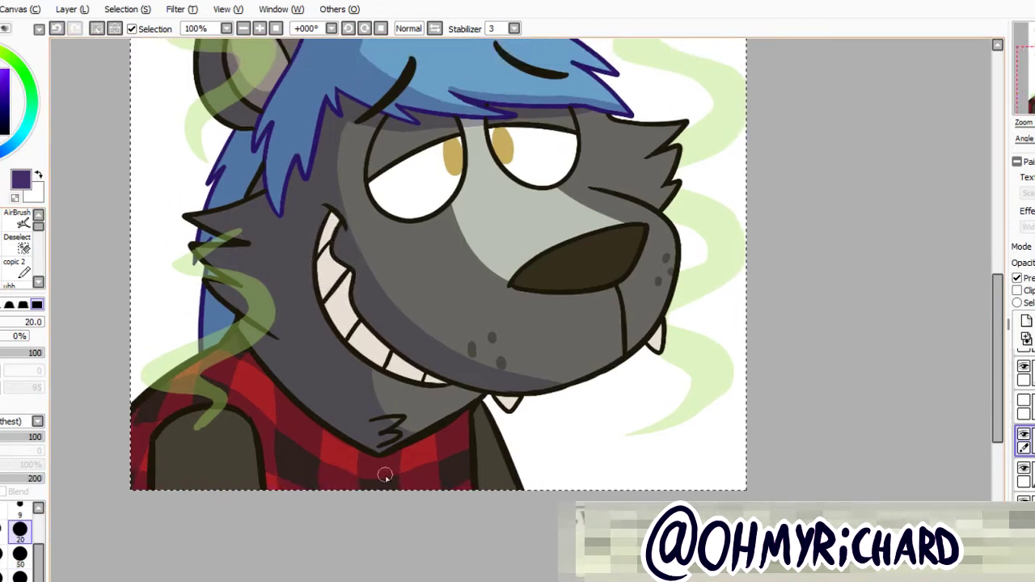
# Shade both arms and the plaid shirt below the collar in dark purple with the size 20 brush
pyautogui.moveTo(295, 460)
pyautogui.mouseDown()
pyautogui.moveTo(259, 443)
pyautogui.moveTo(269, 436)
pyautogui.moveTo(294, 447)
pyautogui.moveTo(251, 438)
pyautogui.moveTo(347, 452)
pyautogui.moveTo(266, 469)
pyautogui.mouseUp()
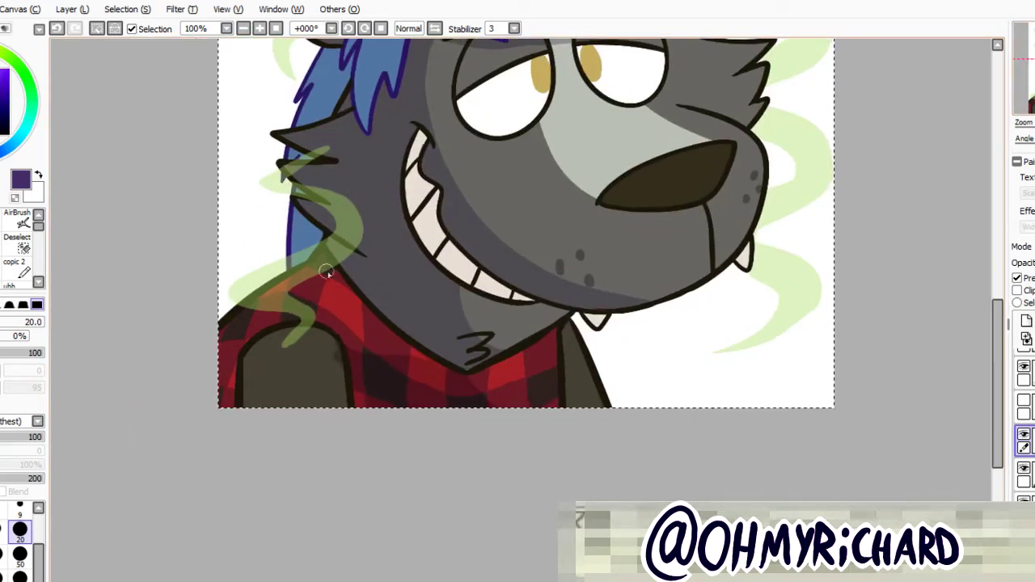
pyautogui.moveTo(330, 273)
pyautogui.mouseDown()
pyautogui.moveTo(281, 436)
pyautogui.moveTo(267, 338)
pyautogui.moveTo(232, 369)
pyautogui.mouseUp()
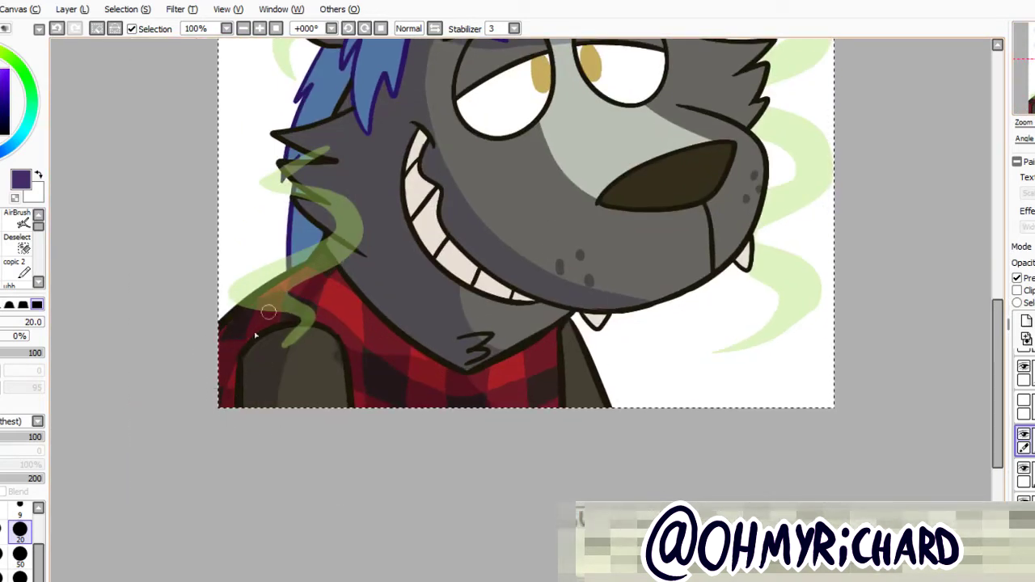
pyautogui.moveTo(272, 313); pyautogui.dragTo(338, 314)
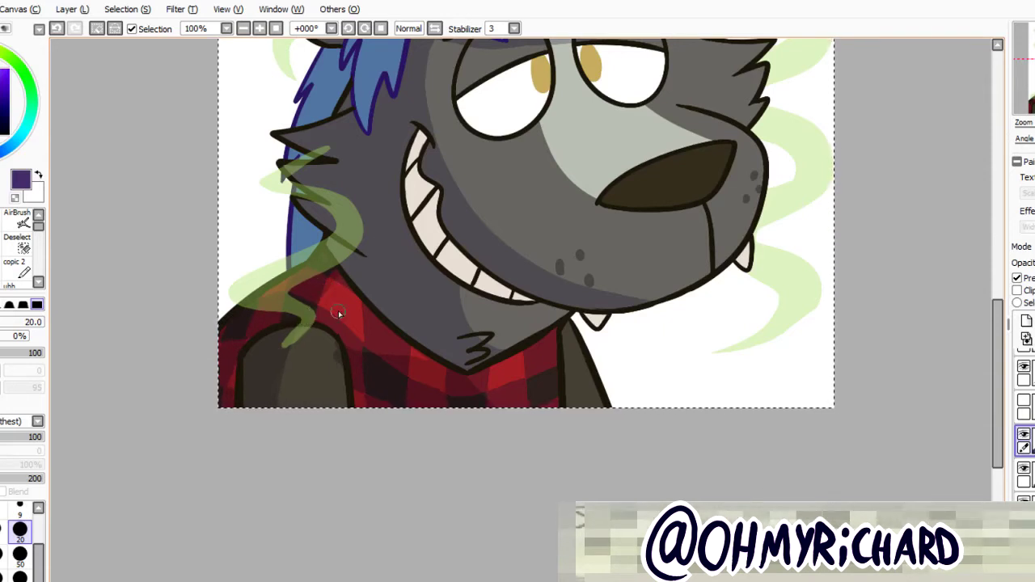
pyautogui.press('b')
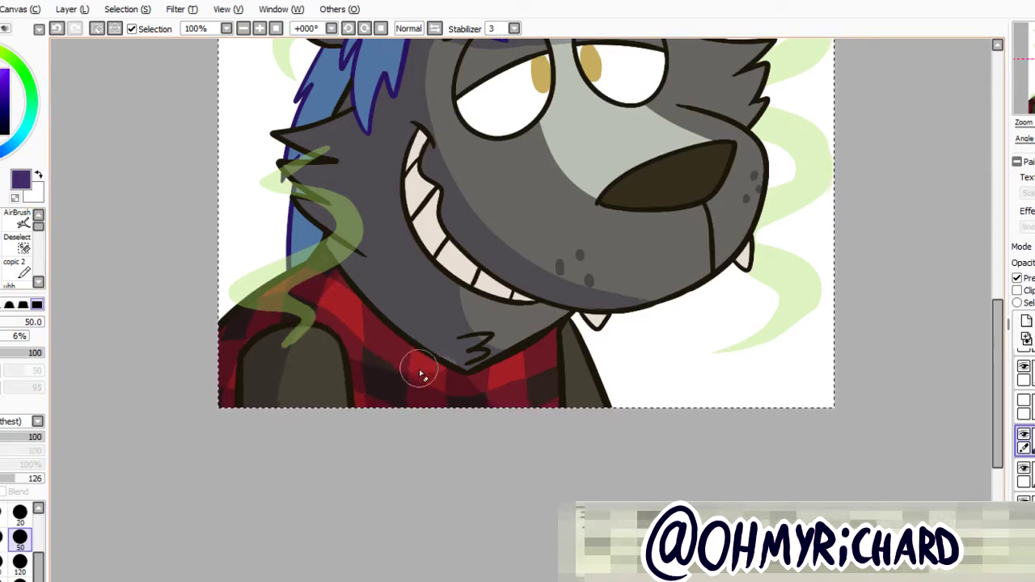
pyautogui.click(18, 241)
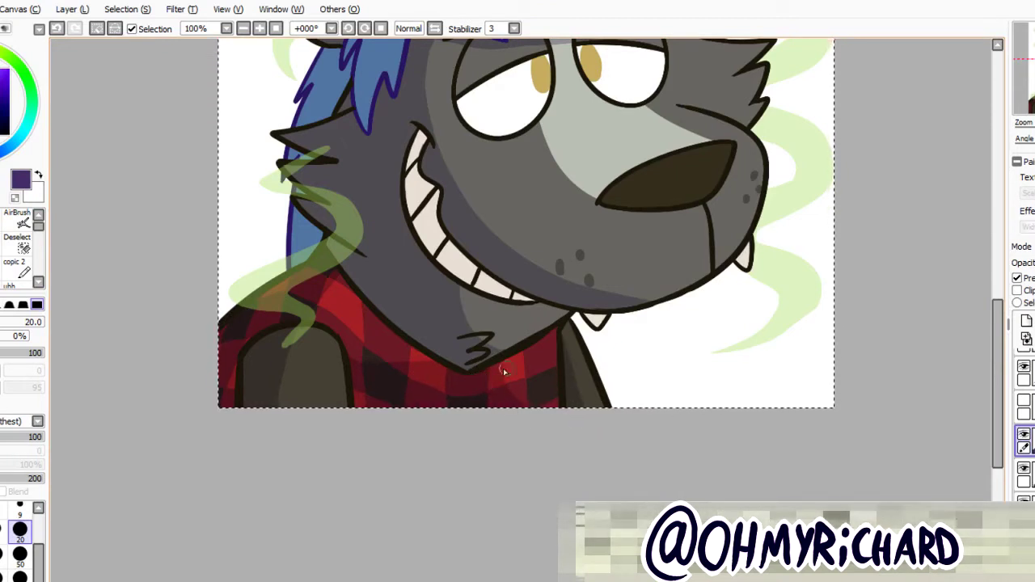
pyautogui.moveTo(323, 312)
pyautogui.mouseDown()
pyautogui.moveTo(364, 364)
pyautogui.moveTo(319, 275)
pyautogui.mouseUp()
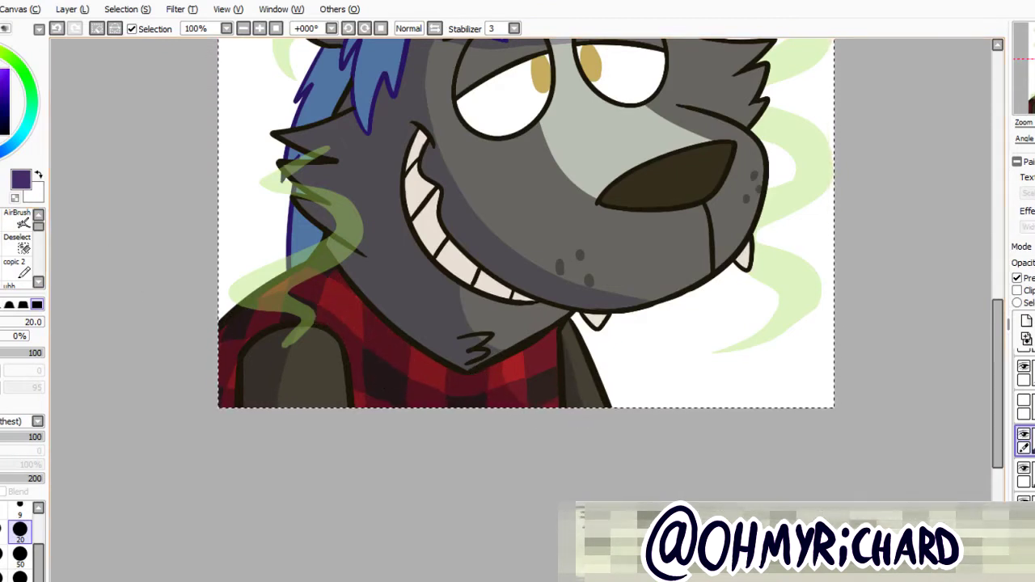
pyautogui.press('e')
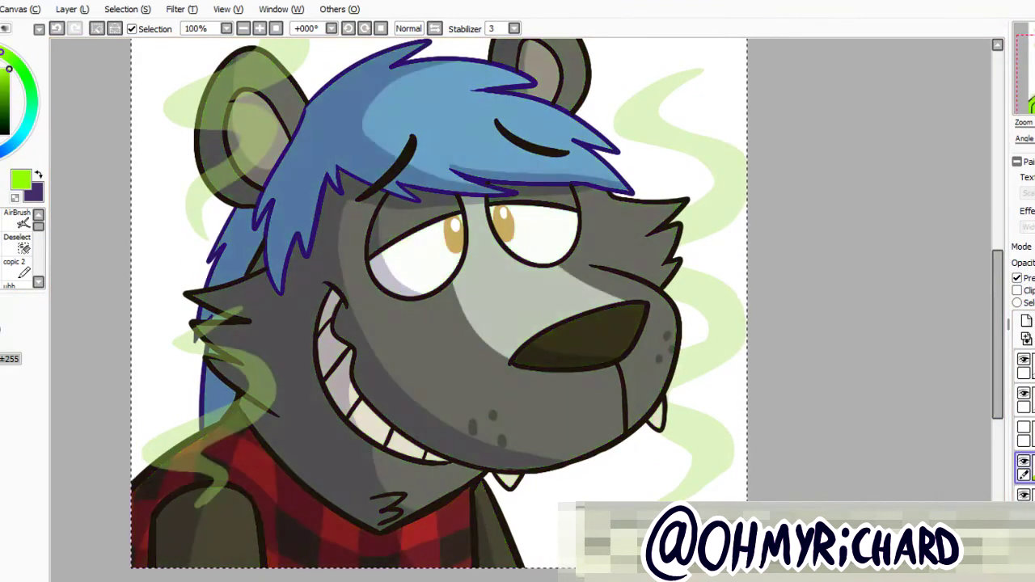
# Shift the hue of the green overlay layer covering the whole portrait to a warmer tone with Hue and Saturation
pyautogui.click(243, 29)
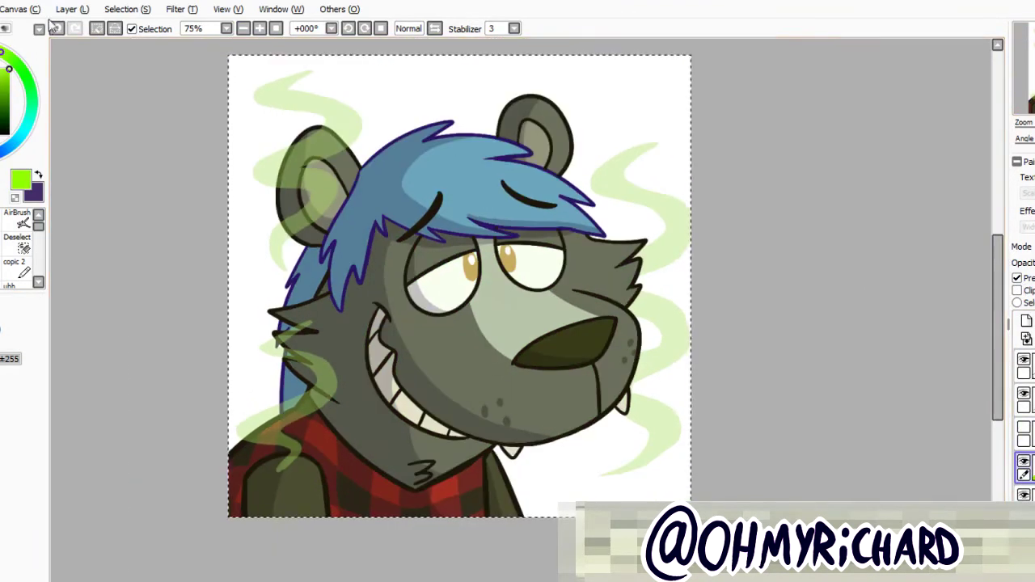
pyautogui.click(181, 9)
pyautogui.click(202, 24)
pyautogui.moveTo(159, 80); pyautogui.dragTo(271, 86)
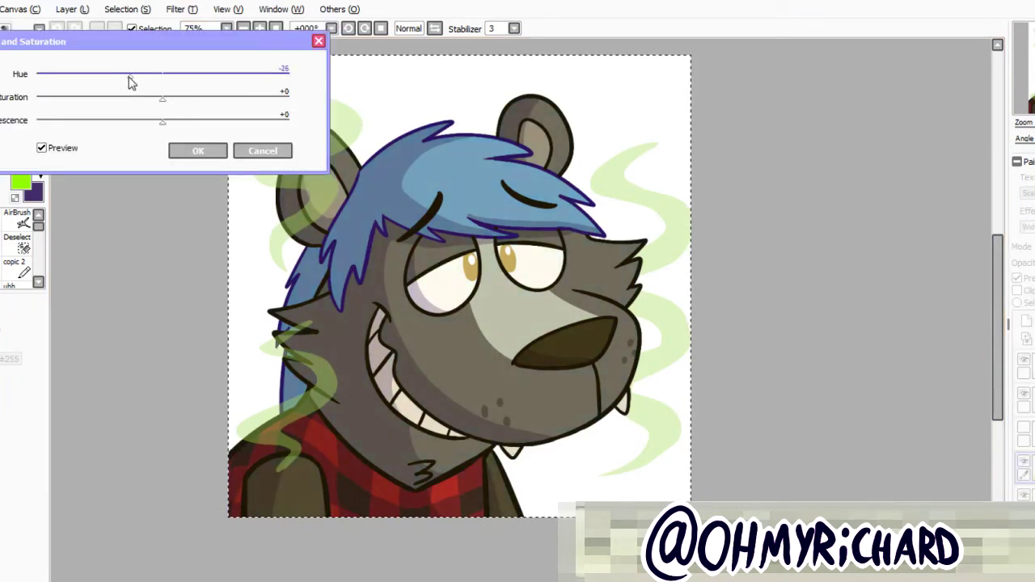
pyautogui.click(198, 150)
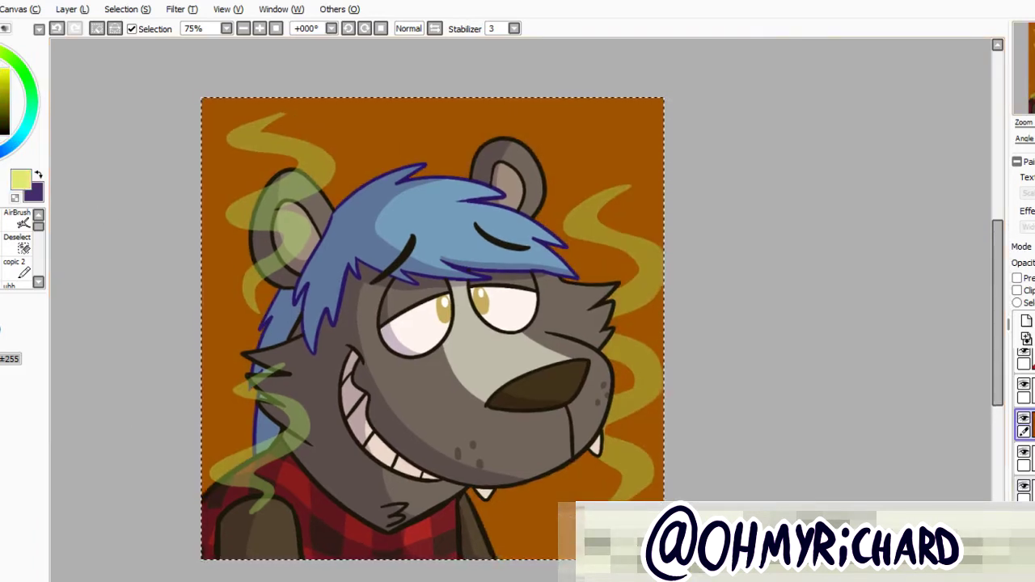
# Try a yellow-to-orange gradient background behind the bear, blending horizontal bands with the size 120 brush
pyautogui.click(1024, 490)
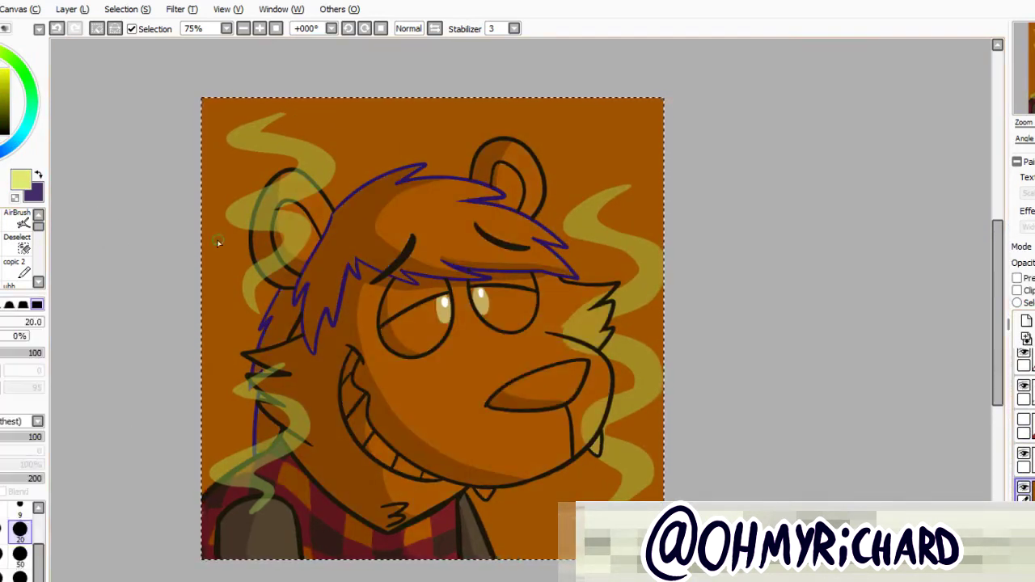
pyautogui.moveTo(433, 210)
pyautogui.mouseDown()
pyautogui.moveTo(468, 368)
pyautogui.moveTo(242, 291)
pyautogui.moveTo(185, 203)
pyautogui.mouseUp()
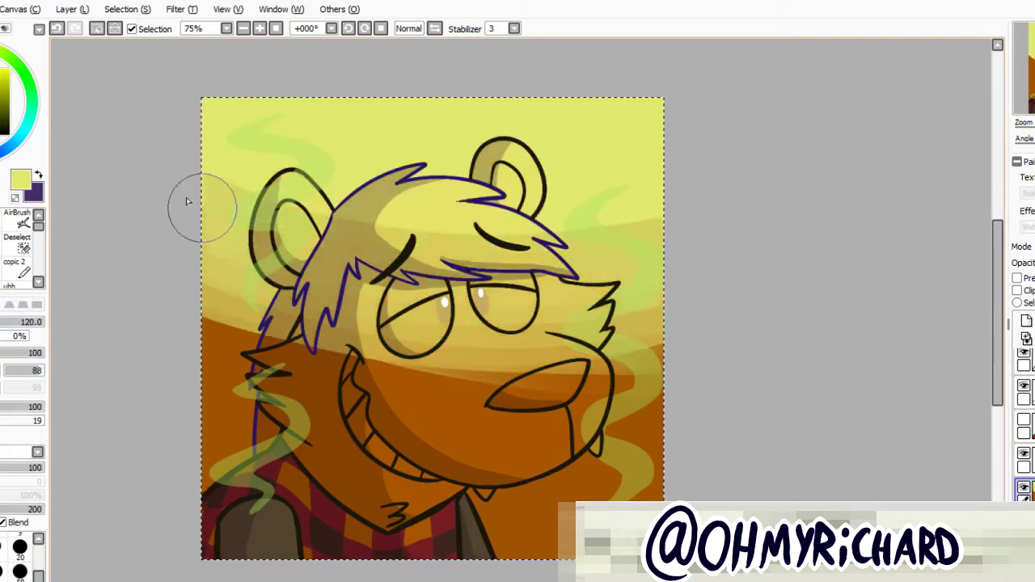
pyautogui.moveTo(622, 212)
pyautogui.mouseDown()
pyautogui.moveTo(280, 341)
pyautogui.moveTo(284, 386)
pyautogui.moveTo(116, 389)
pyautogui.mouseUp()
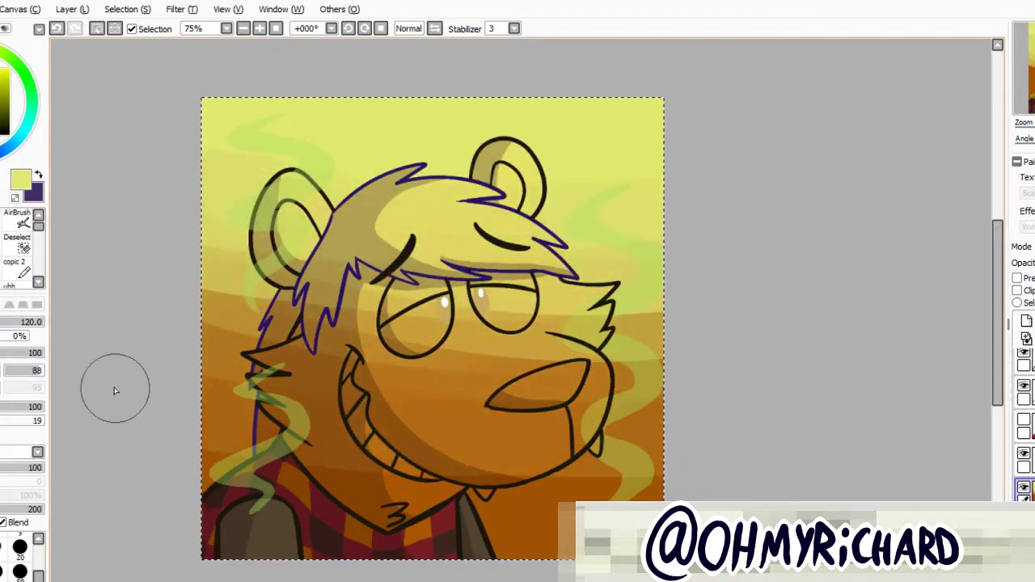
pyautogui.scroll(-2, 458, 483)
pyautogui.moveTo(458, 482)
pyautogui.mouseDown()
pyautogui.moveTo(340, 323)
pyautogui.moveTo(583, 267)
pyautogui.moveTo(321, 203)
pyautogui.moveTo(591, 422)
pyautogui.moveTo(324, 339)
pyautogui.moveTo(566, 267)
pyautogui.moveTo(525, 275)
pyautogui.mouseUp()
# Blend the purple background upward into pink and peach with the size 120 brush and show the bear's colour layer again
pyautogui.press('x')
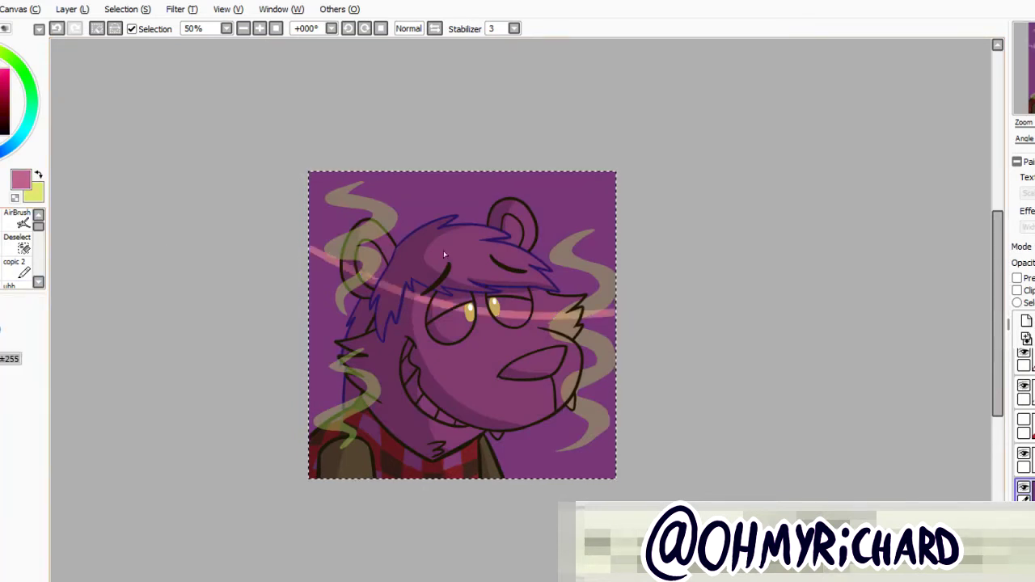
pyautogui.moveTo(316, 202)
pyautogui.mouseDown()
pyautogui.moveTo(598, 242)
pyautogui.moveTo(430, 338)
pyautogui.moveTo(339, 312)
pyautogui.moveTo(491, 329)
pyautogui.moveTo(345, 402)
pyautogui.mouseUp()
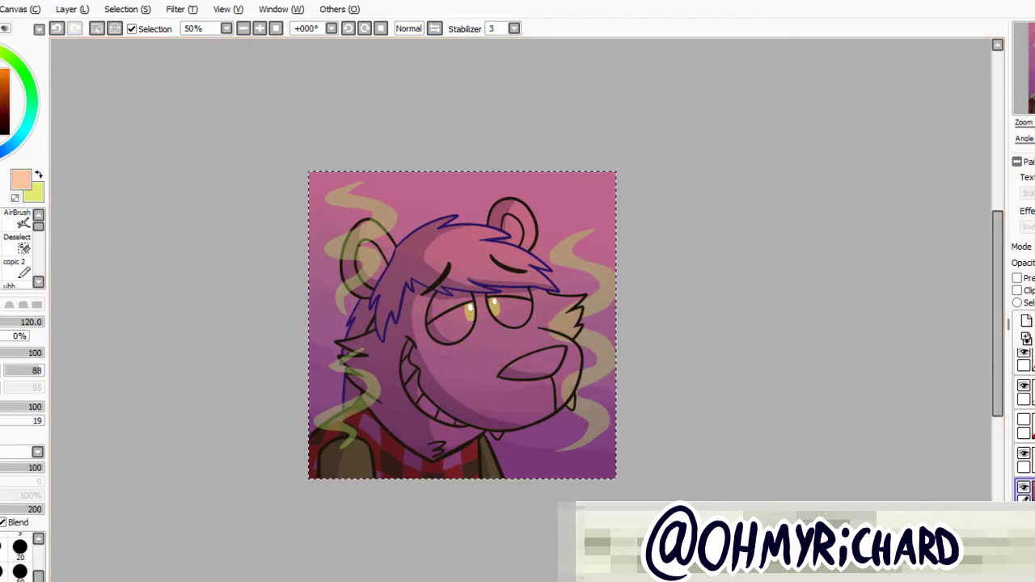
pyautogui.moveTo(312, 226)
pyautogui.mouseDown()
pyautogui.moveTo(601, 235)
pyautogui.moveTo(324, 194)
pyautogui.moveTo(427, 191)
pyautogui.moveTo(477, 275)
pyautogui.moveTo(545, 169)
pyautogui.moveTo(518, 242)
pyautogui.moveTo(455, 344)
pyautogui.moveTo(571, 180)
pyautogui.moveTo(441, 257)
pyautogui.moveTo(335, 202)
pyautogui.mouseUp()
pyautogui.moveTo(414, 321)
pyautogui.mouseDown()
pyautogui.moveTo(286, 388)
pyautogui.moveTo(534, 453)
pyautogui.mouseUp()
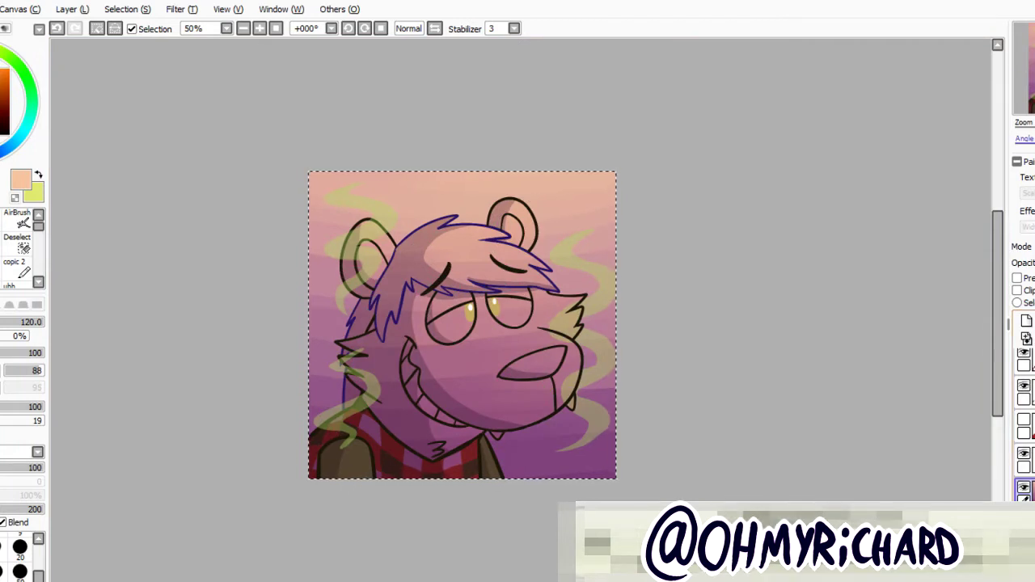
pyautogui.click(1024, 420)
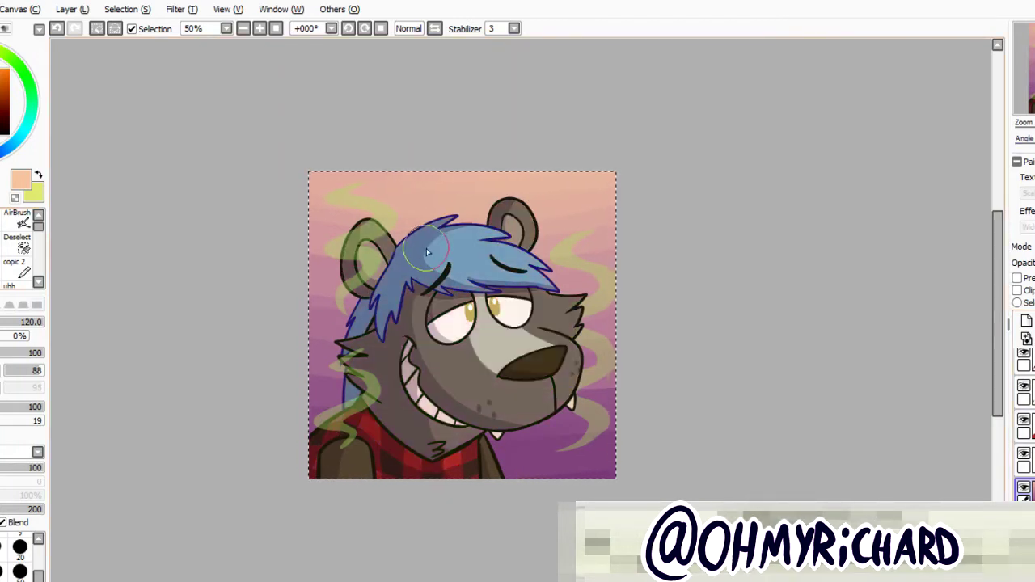
# Transform the background gradient layer, stretching its lower edge down past the canvas border
pyautogui.click(191, 10)
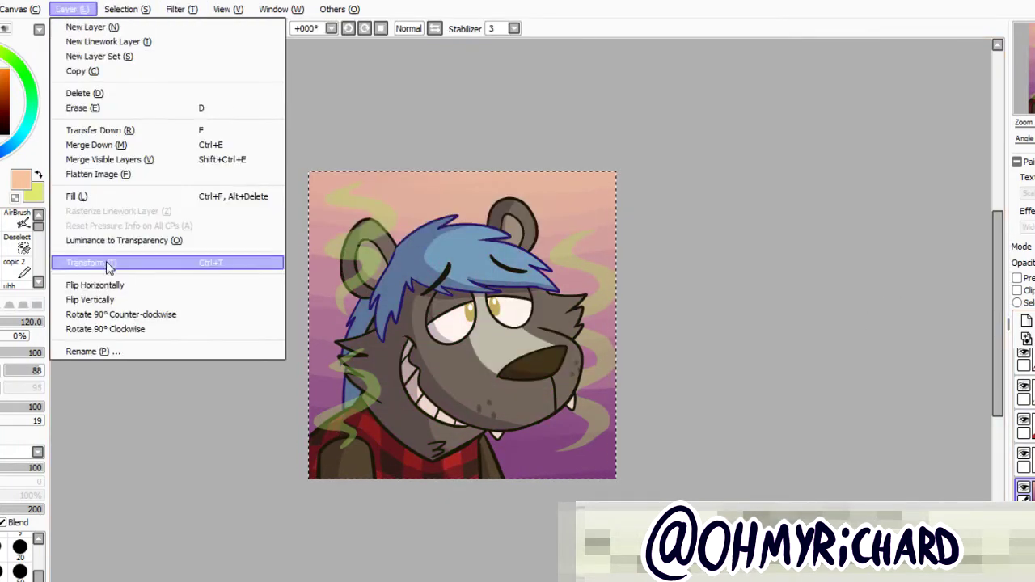
pyautogui.click(94, 266)
pyautogui.moveTo(461, 479); pyautogui.dragTo(461, 508)
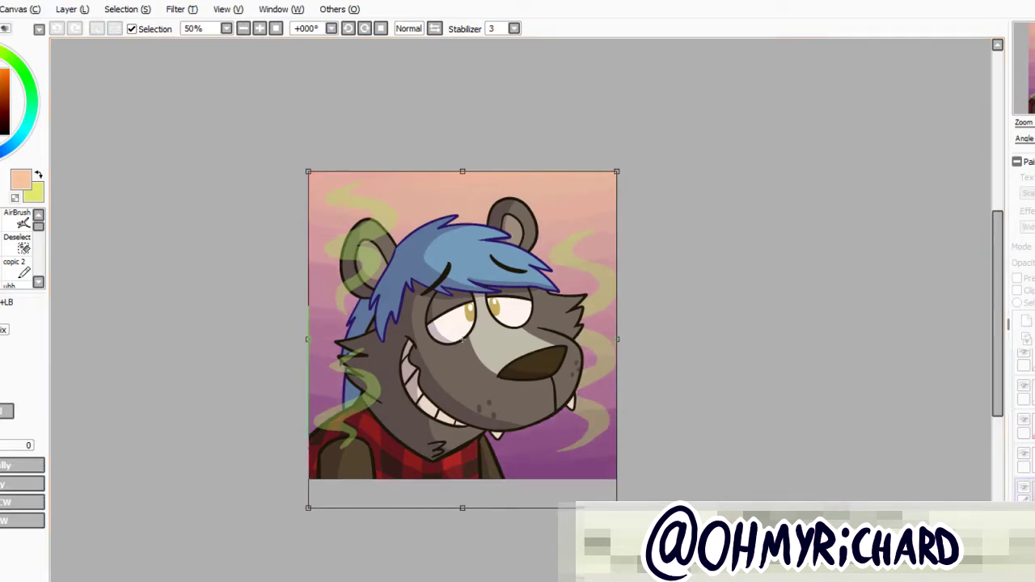
pyautogui.press('Return')
pyautogui.click(259, 29)
pyautogui.click(243, 28)
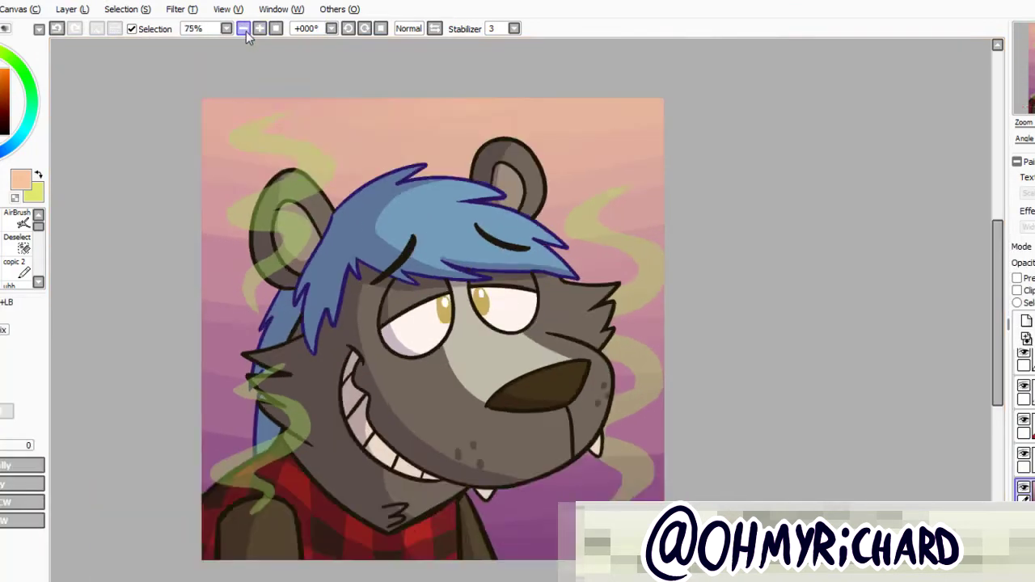
pyautogui.click(243, 29)
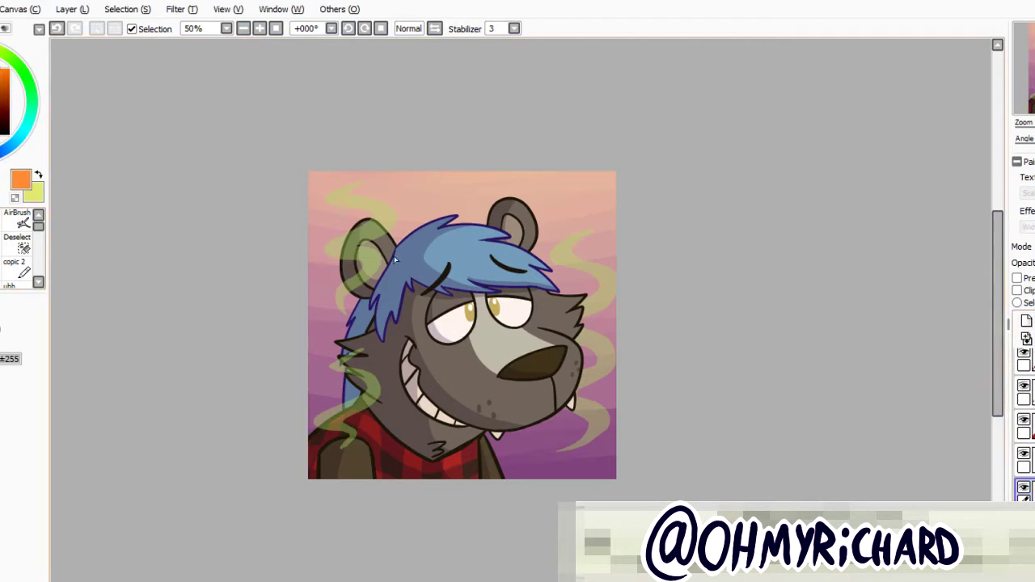
# Lighten the upper part of the sunset background with a blended pale cream area and make the bear's colours visible
pyautogui.hotkey('ctrl', 'z')
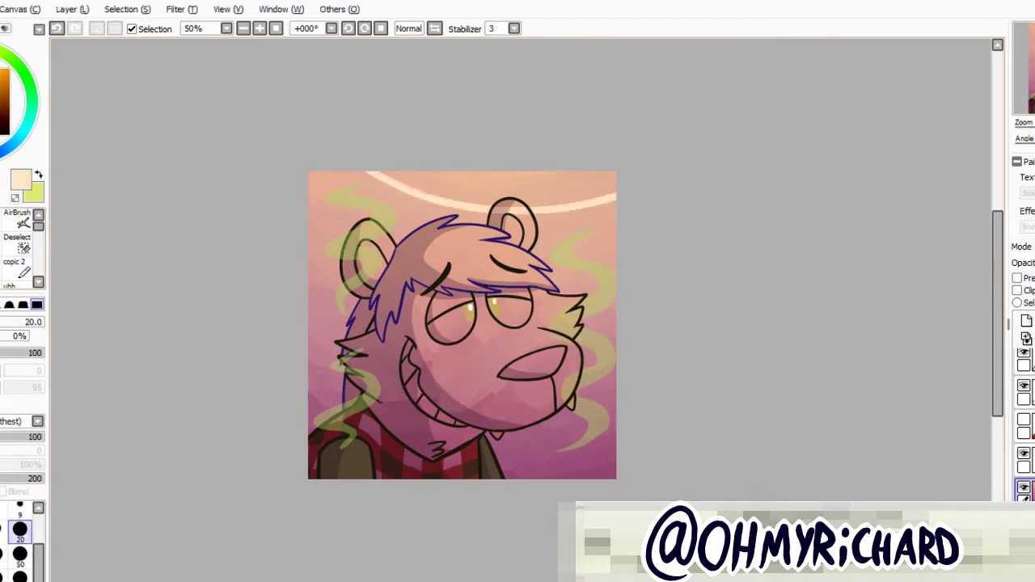
pyautogui.click(497, 8)
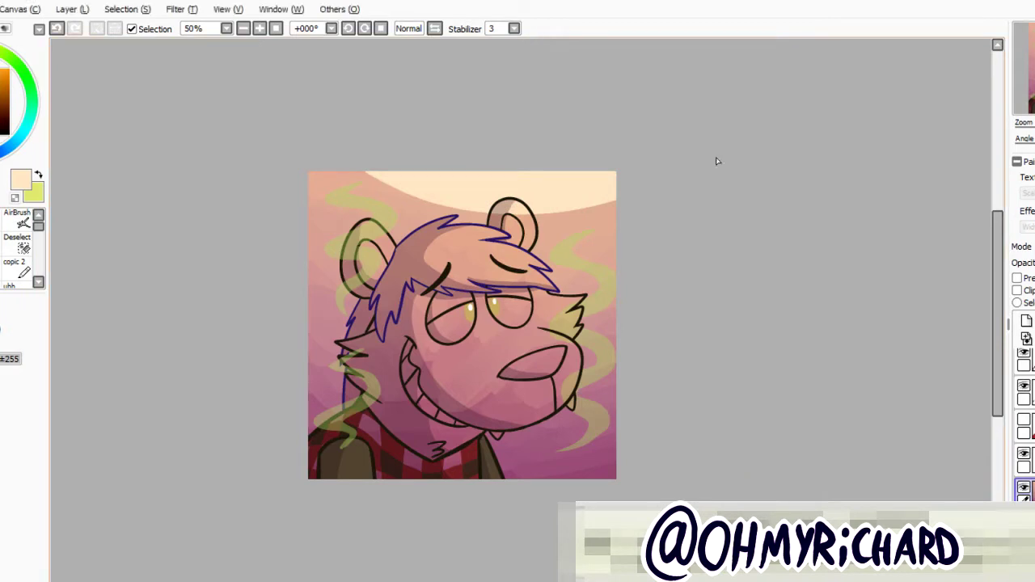
pyautogui.moveTo(404, 178)
pyautogui.mouseDown()
pyautogui.moveTo(499, 213)
pyautogui.moveTo(616, 171)
pyautogui.moveTo(589, 200)
pyautogui.moveTo(580, 181)
pyautogui.moveTo(339, 215)
pyautogui.moveTo(340, 226)
pyautogui.moveTo(472, 207)
pyautogui.mouseUp()
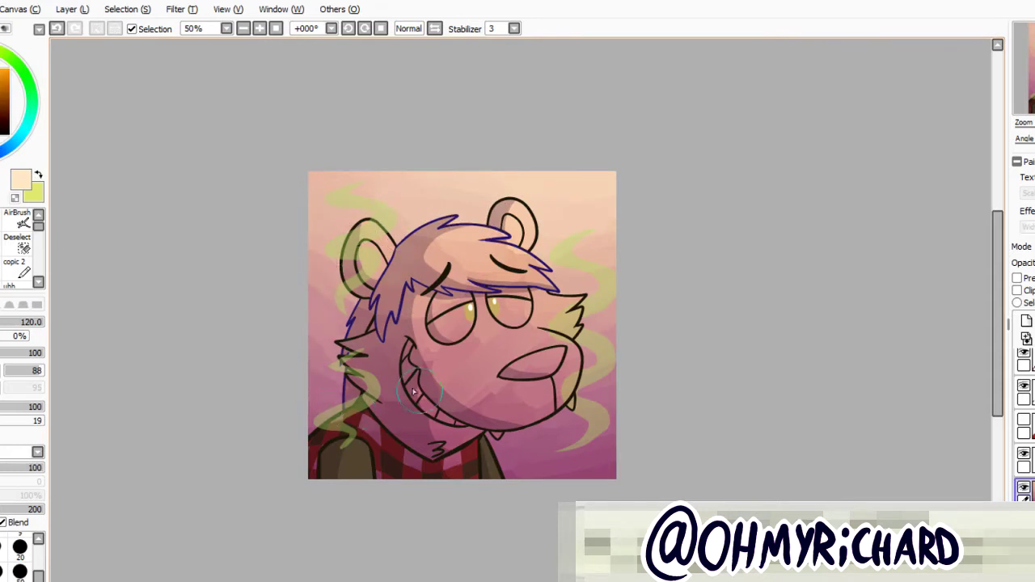
pyautogui.click(1024, 420)
# Handwrite the artist's handle in muted purple above the bear's head on the topmost layer
pyautogui.click(1026, 366)
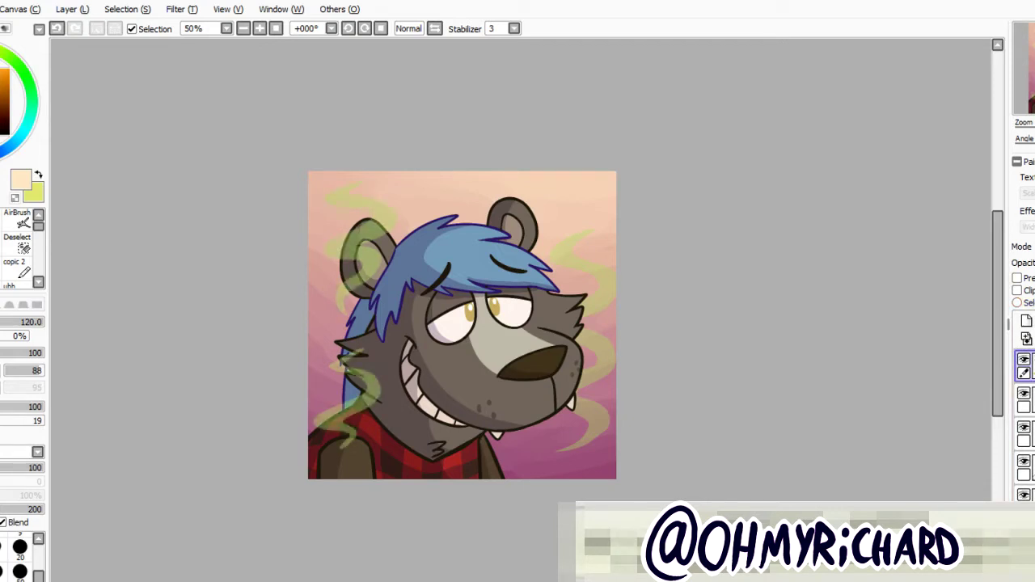
pyautogui.click(1025, 465)
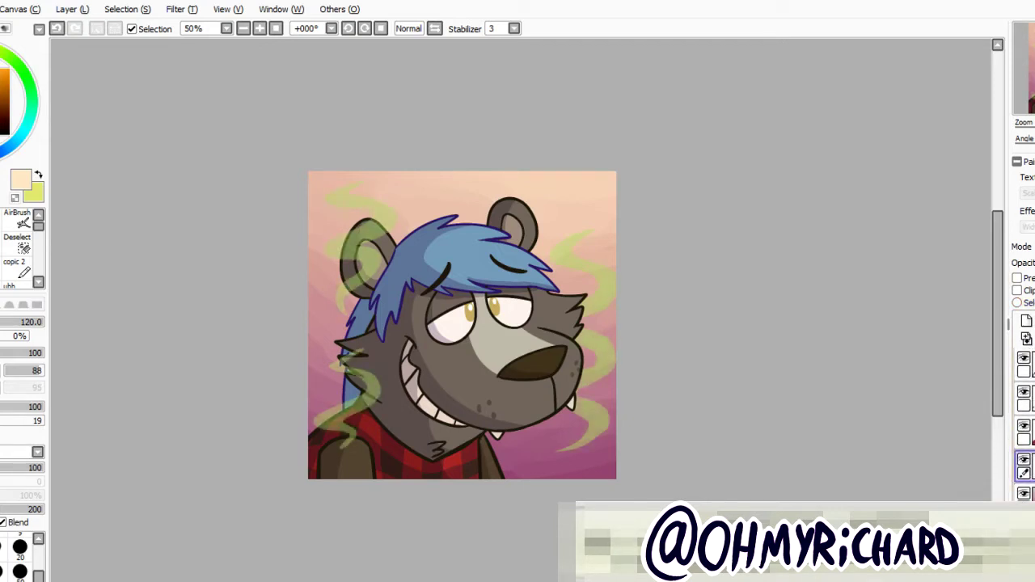
pyautogui.scroll(2, 494, 252)
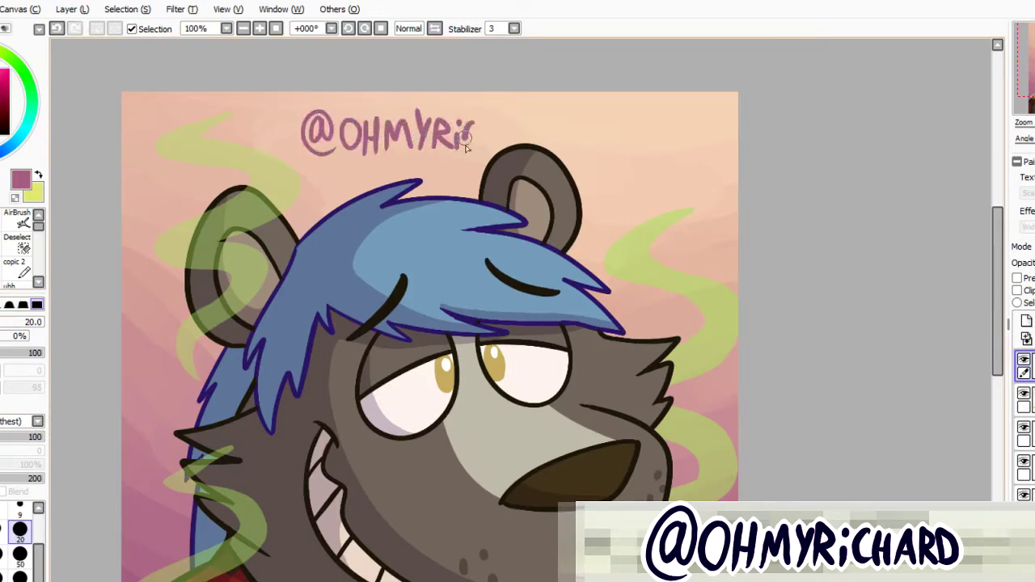
# Shrink the handwritten signature to a little over half its width and place it in the picture's upper-left corner
pyautogui.hotkey('ctrl', 't')
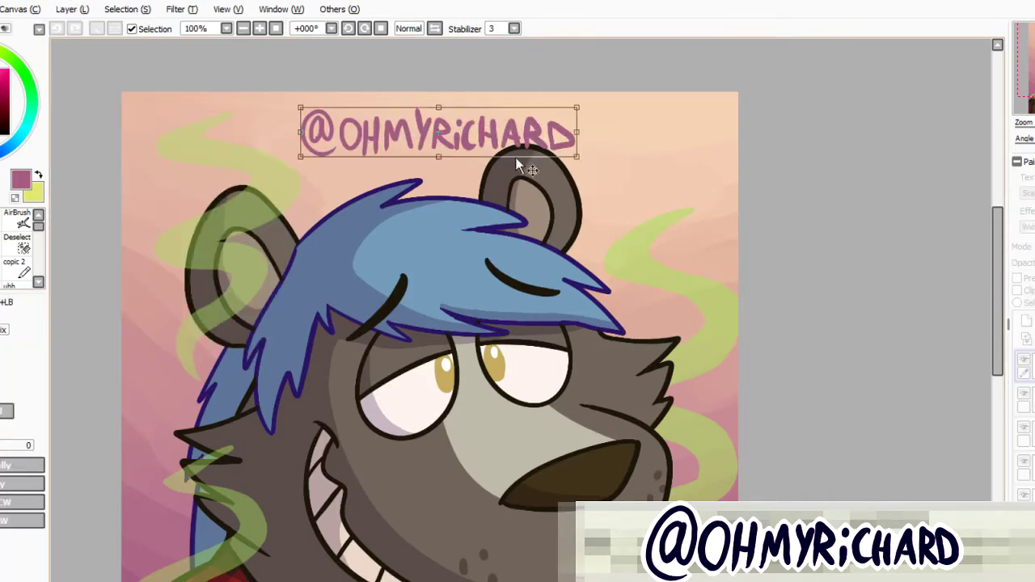
pyautogui.moveTo(575, 155); pyautogui.dragTo(461, 116)
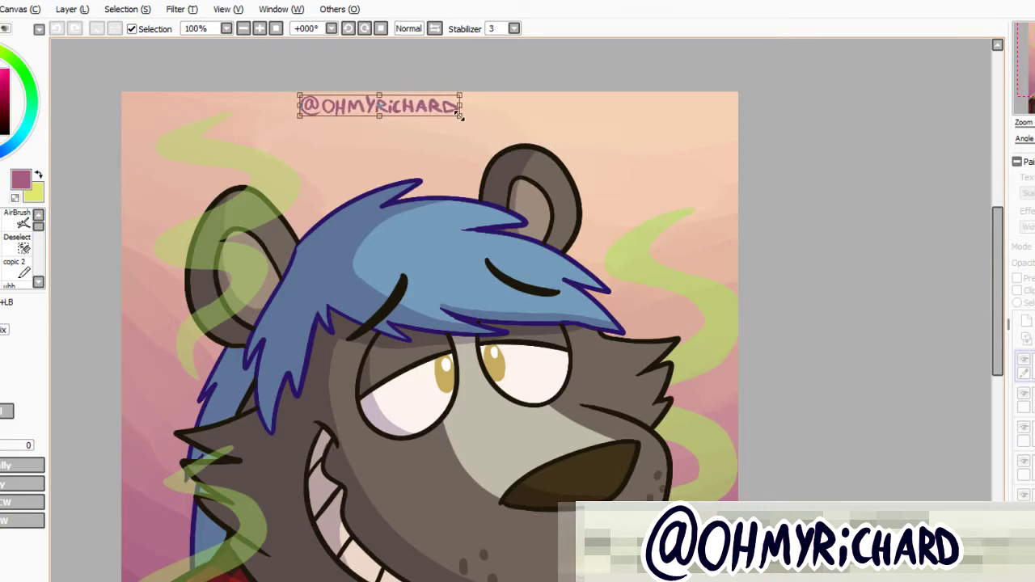
pyautogui.press('Return')
pyautogui.moveTo(397, 118); pyautogui.dragTo(224, 118)
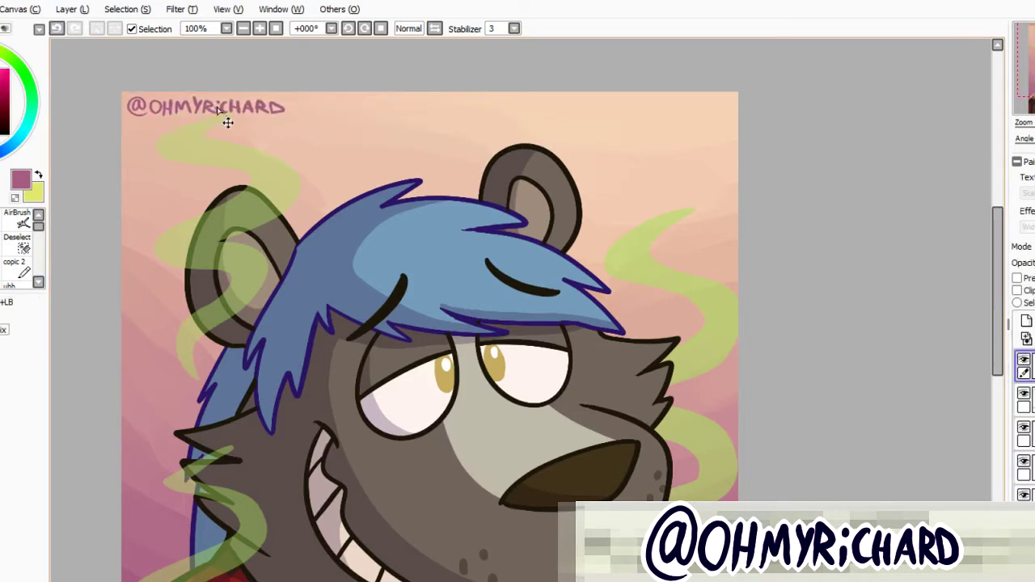
pyautogui.moveTo(1030, 263); pyautogui.dragTo(1025, 263)
pyautogui.press('ctrl')
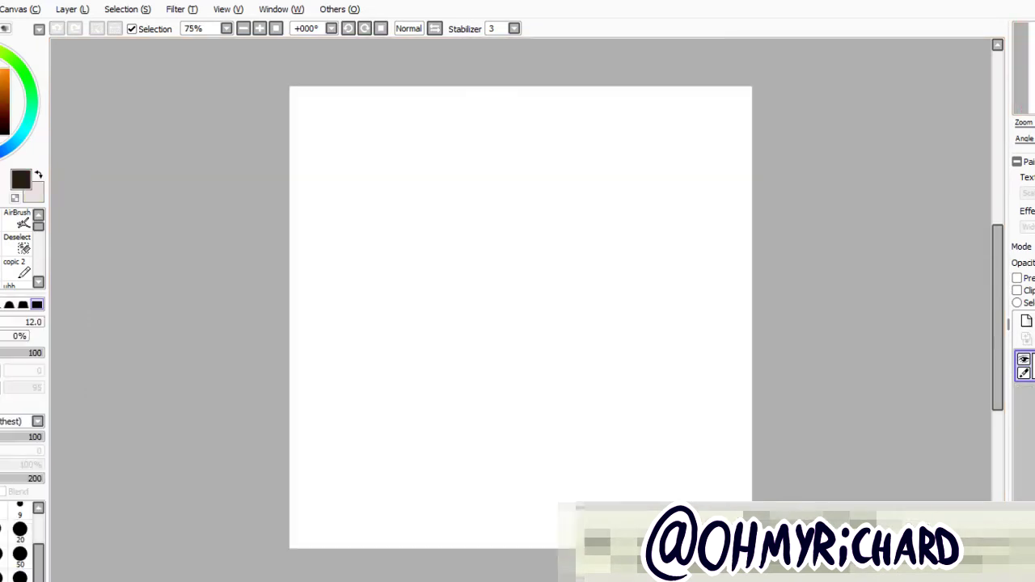
# Sketch a startled cartoon animal's oval eyes with small pupils, long snout and gaping mouth on a blank canvas in black
pyautogui.moveTo(437, 212); pyautogui.dragTo(431, 217)
pyautogui.click(470, 268)
pyautogui.click(534, 257)
pyautogui.moveTo(489, 199); pyautogui.dragTo(702, 457)
pyautogui.moveTo(513, 535)
pyautogui.mouseDown()
pyautogui.moveTo(408, 356)
pyautogui.moveTo(462, 502)
pyautogui.mouseUp()
# Add long pointed teeth inside the mouth, bags under both eyes and thick slanted eyebrows
pyautogui.moveTo(349, 307)
pyautogui.mouseDown()
pyautogui.moveTo(372, 386)
pyautogui.moveTo(443, 458)
pyautogui.mouseUp()
pyautogui.moveTo(429, 335)
pyautogui.mouseDown()
pyautogui.moveTo(494, 348)
pyautogui.moveTo(594, 333)
pyautogui.mouseUp()
pyautogui.moveTo(388, 233); pyautogui.dragTo(425, 186)
pyautogui.moveTo(513, 172); pyautogui.dragTo(560, 191)
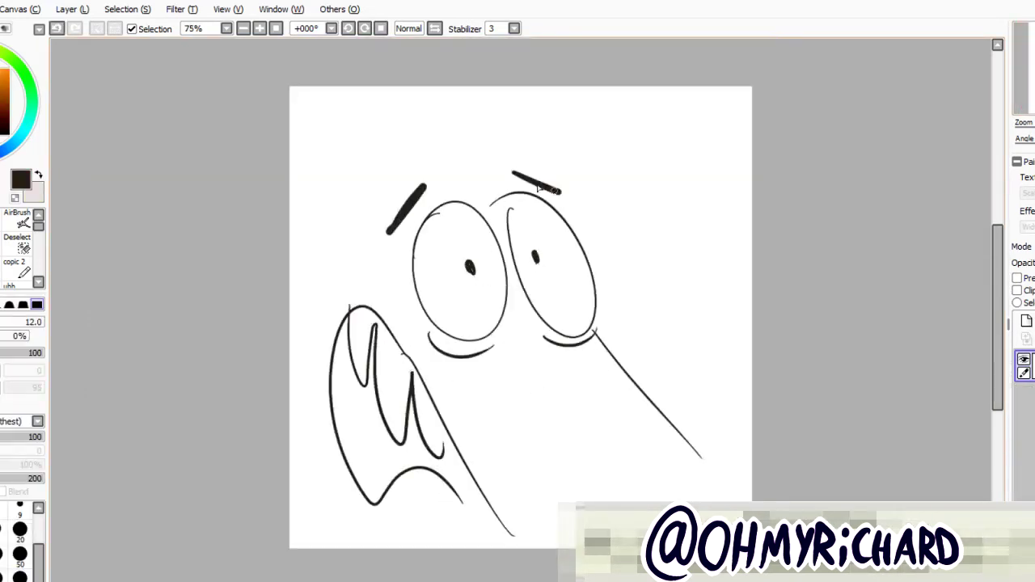
# Draw a large hatched nose and whisker dots on the snout, and hatch the dark interior of the mouth
pyautogui.moveTo(622, 390); pyautogui.dragTo(642, 485)
pyautogui.moveTo(558, 446); pyautogui.dragTo(721, 420)
pyautogui.moveTo(550, 477)
pyautogui.mouseDown()
pyautogui.moveTo(607, 485)
pyautogui.moveTo(716, 441)
pyautogui.mouseUp()
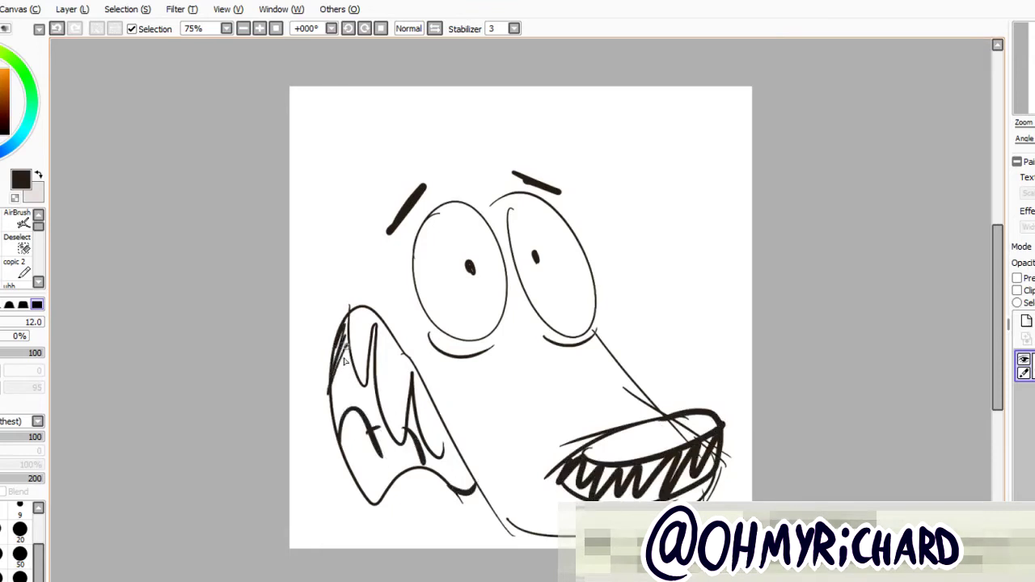
pyautogui.moveTo(344, 360); pyautogui.dragTo(406, 407)
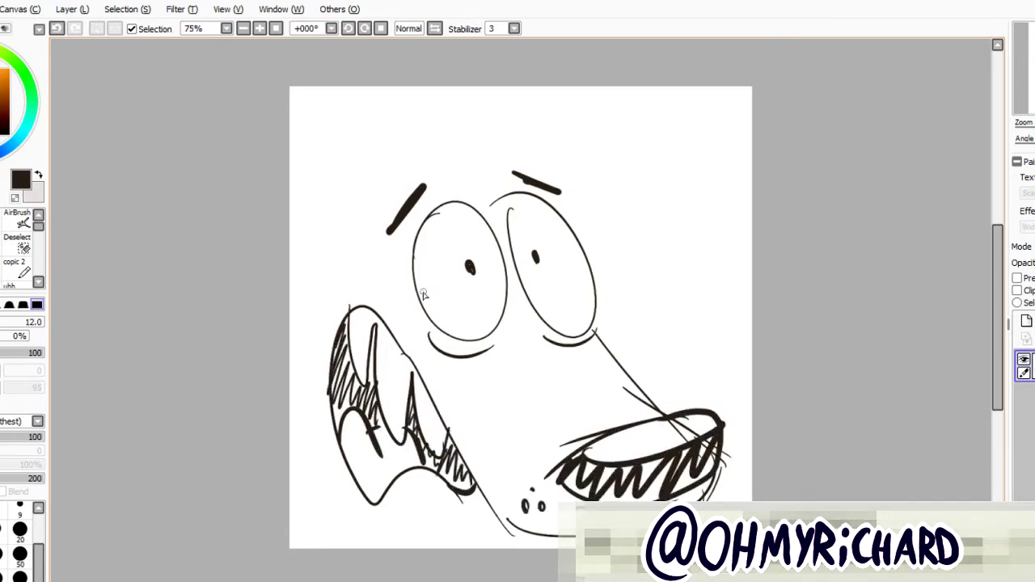
# Draw jagged cheek fur on both sides of the face, a forehead tuft and the ears' long outlines
pyautogui.moveTo(317, 284)
pyautogui.mouseDown()
pyautogui.moveTo(333, 249)
pyautogui.moveTo(320, 293)
pyautogui.mouseUp()
pyautogui.moveTo(614, 251); pyautogui.dragTo(647, 356)
pyautogui.moveTo(421, 174)
pyautogui.mouseDown()
pyautogui.moveTo(503, 161)
pyautogui.moveTo(290, 109)
pyautogui.mouseUp()
pyautogui.moveTo(600, 191); pyautogui.dragTo(455, 95)
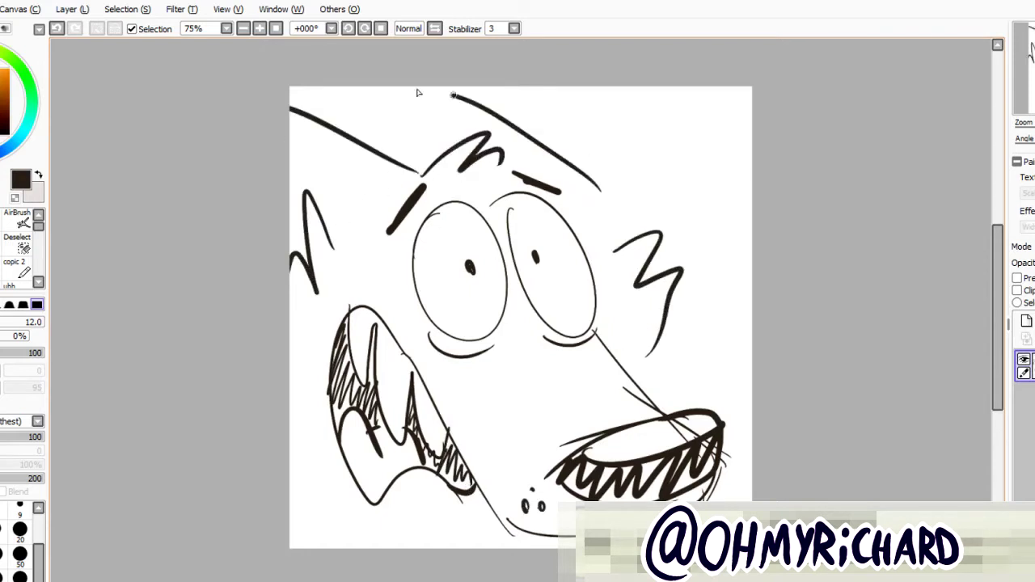
# Draw one curled hand at the mouth's corner and another above the nose, with their arms reaching the canvas edge
pyautogui.moveTo(309, 341); pyautogui.dragTo(293, 408)
pyautogui.moveTo(342, 422); pyautogui.dragTo(301, 509)
pyautogui.moveTo(328, 453); pyautogui.dragTo(393, 517)
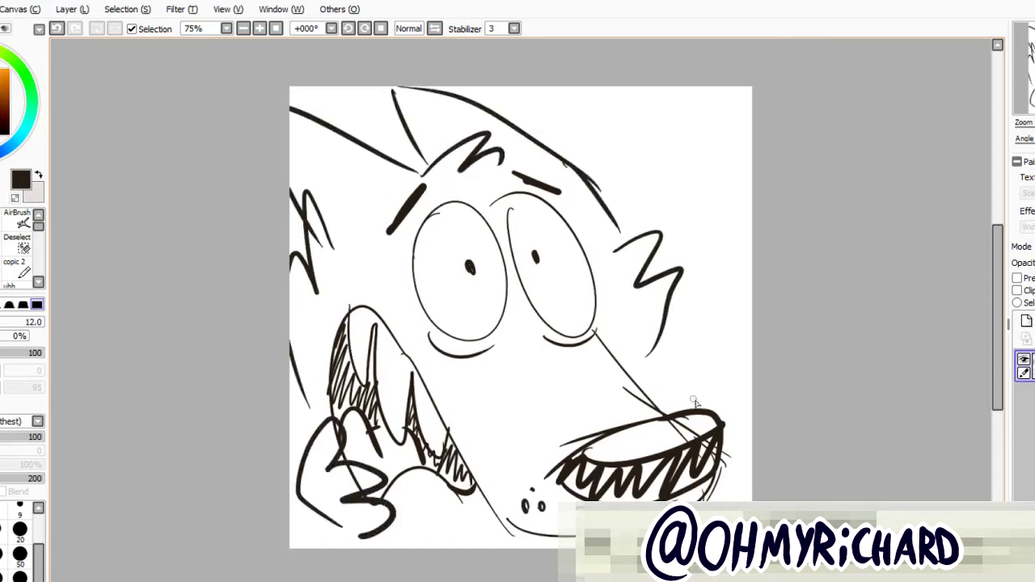
pyautogui.moveTo(594, 376); pyautogui.dragTo(691, 400)
pyautogui.moveTo(663, 380); pyautogui.dragTo(615, 414)
pyautogui.moveTo(348, 548); pyautogui.dragTo(359, 393)
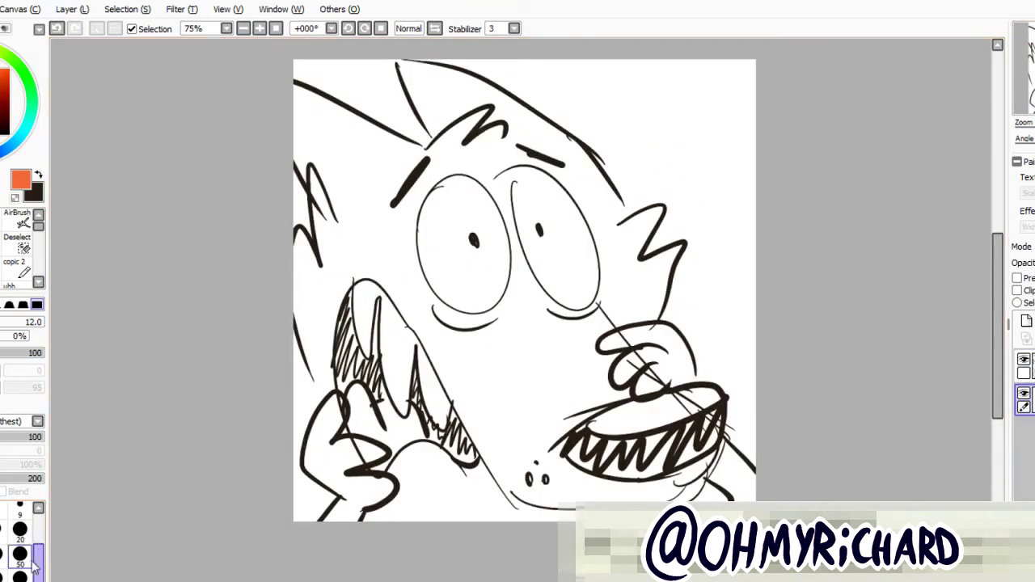
# Outline the snout, cheek fur, forehead and ears in orange with a size 50 brush on a layer below the line art
pyautogui.click(20, 555)
pyautogui.moveTo(683, 413); pyautogui.dragTo(530, 258)
pyautogui.moveTo(627, 340)
pyautogui.mouseDown()
pyautogui.moveTo(647, 271)
pyautogui.moveTo(683, 243)
pyautogui.moveTo(582, 267)
pyautogui.mouseUp()
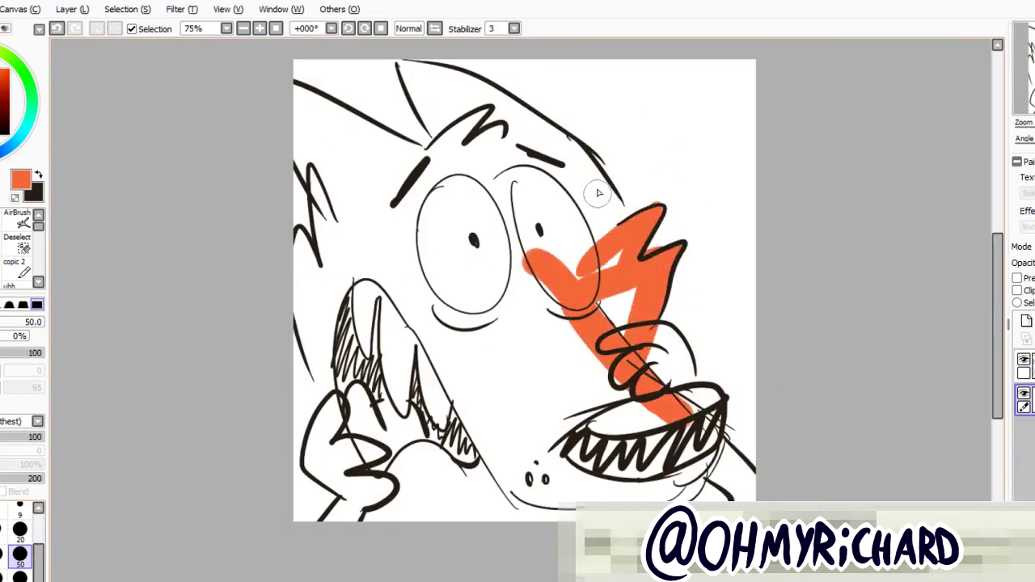
pyautogui.moveTo(599, 192)
pyautogui.mouseDown()
pyautogui.moveTo(570, 164)
pyautogui.moveTo(614, 194)
pyautogui.mouseUp()
pyautogui.moveTo(404, 65); pyautogui.dragTo(437, 154)
pyautogui.moveTo(295, 89); pyautogui.dragTo(428, 157)
pyautogui.moveTo(489, 199); pyautogui.dragTo(433, 169)
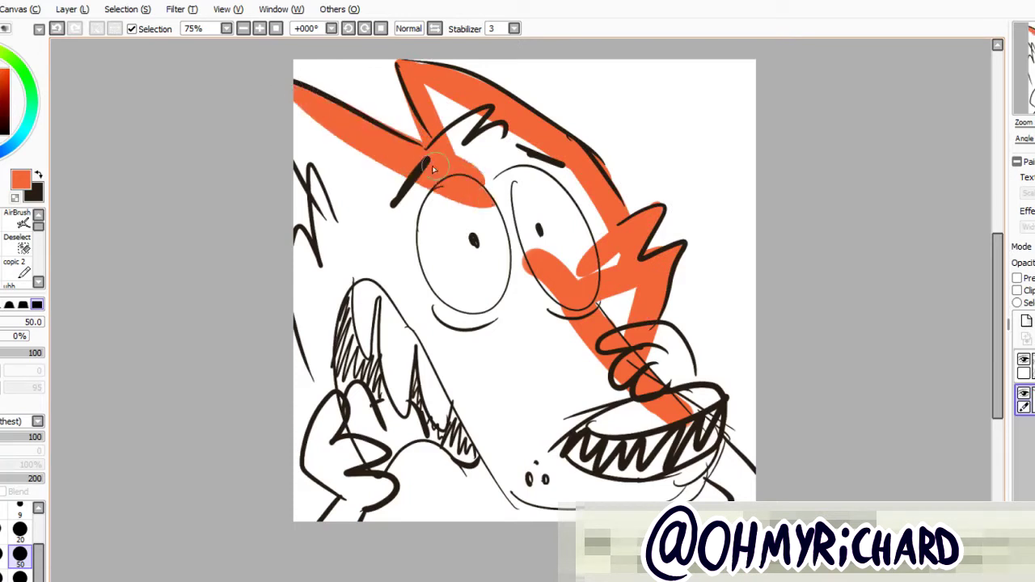
# Close the orange outline around the neck, hands and lower canvas edge, and fill the whole animal with orange
pyautogui.moveTo(300, 114)
pyautogui.mouseDown()
pyautogui.moveTo(332, 397)
pyautogui.moveTo(356, 477)
pyautogui.moveTo(347, 509)
pyautogui.mouseUp()
pyautogui.scroll(-3, 425, 370)
pyautogui.moveTo(328, 417); pyautogui.dragTo(631, 418)
pyautogui.moveTo(639, 234)
pyautogui.mouseDown()
pyautogui.moveTo(656, 285)
pyautogui.moveTo(723, 376)
pyautogui.moveTo(731, 441)
pyautogui.mouseUp()
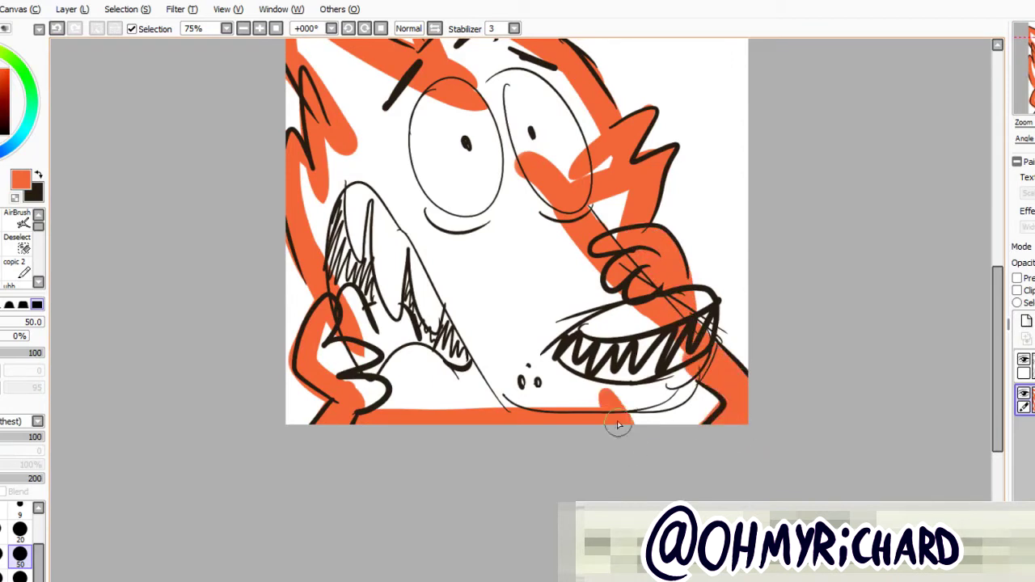
pyautogui.moveTo(617, 425)
pyautogui.mouseDown()
pyautogui.moveTo(676, 387)
pyautogui.moveTo(695, 339)
pyautogui.mouseUp()
pyautogui.click(518, 324)
pyautogui.scroll(2, 517, 275)
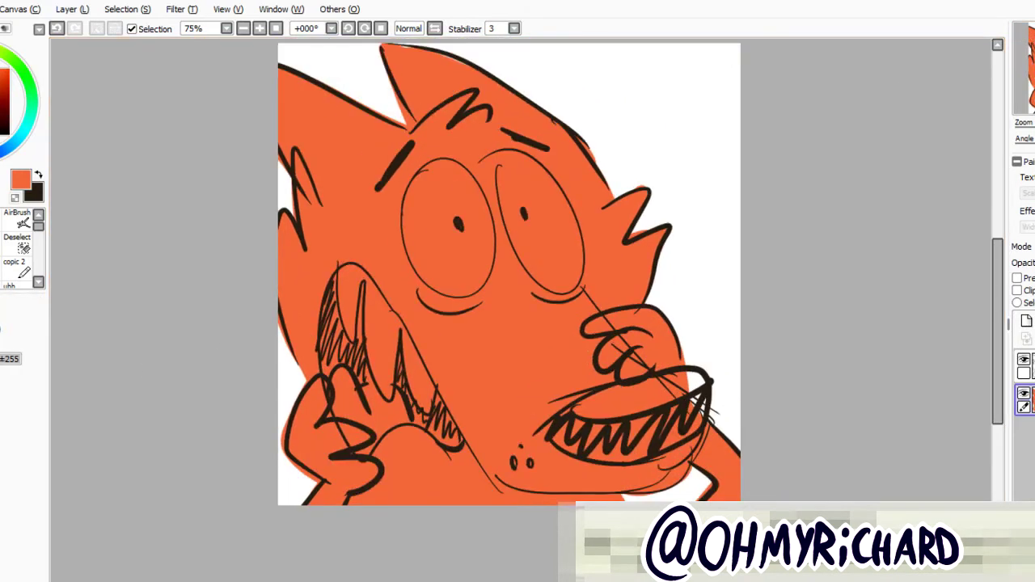
# Color both eyes pale cream and paint the inside of the mouth dark red
pyautogui.moveTo(451, 224)
pyautogui.mouseDown()
pyautogui.moveTo(453, 193)
pyautogui.moveTo(471, 215)
pyautogui.mouseUp()
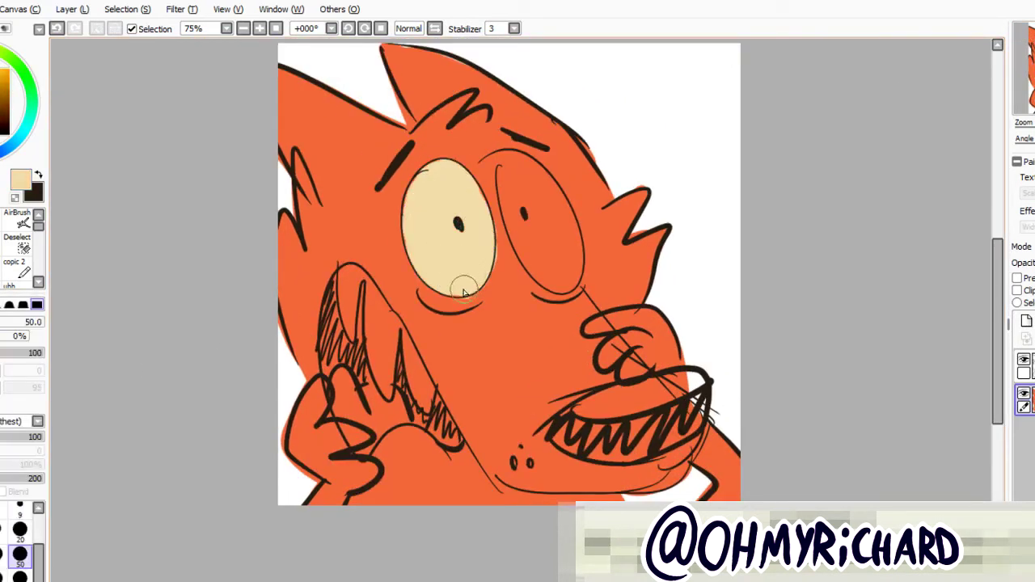
pyautogui.moveTo(514, 170)
pyautogui.mouseDown()
pyautogui.moveTo(557, 283)
pyautogui.moveTo(518, 207)
pyautogui.mouseUp()
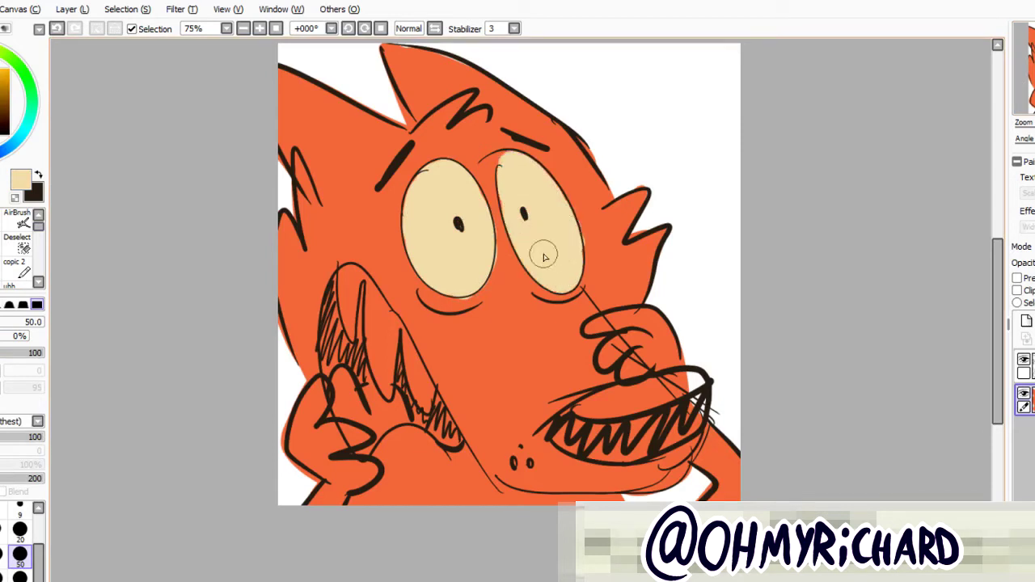
pyautogui.click(5, 114)
pyautogui.moveTo(441, 435)
pyautogui.mouseDown()
pyautogui.moveTo(355, 288)
pyautogui.moveTo(330, 340)
pyautogui.moveTo(355, 401)
pyautogui.moveTo(377, 390)
pyautogui.moveTo(420, 428)
pyautogui.mouseUp()
# Color the mouth with pale yellow teeth, a green tongue and a blue interior
pyautogui.click(3, 88)
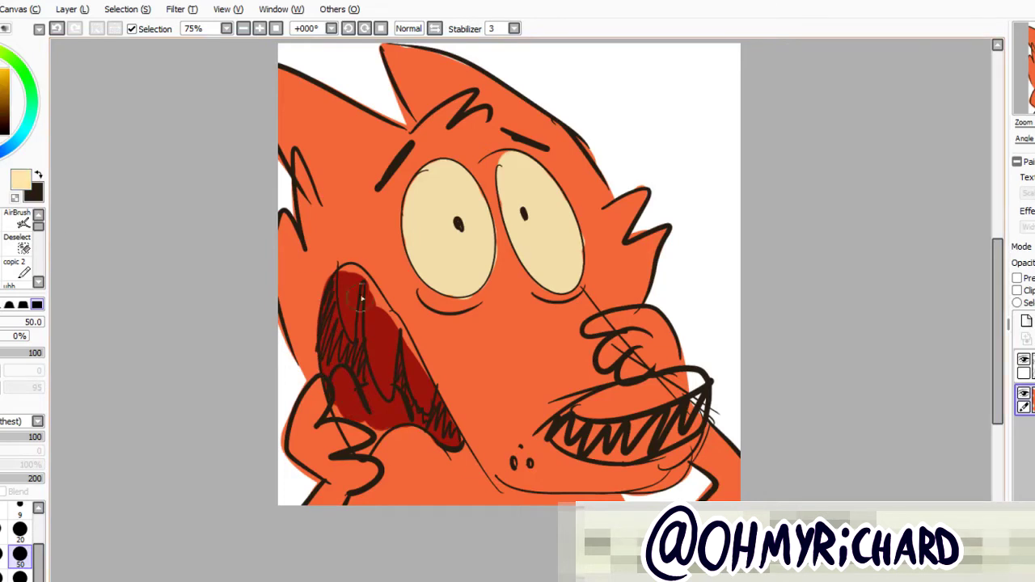
pyautogui.moveTo(348, 334)
pyautogui.mouseDown()
pyautogui.moveTo(366, 283)
pyautogui.moveTo(385, 388)
pyautogui.moveTo(382, 329)
pyautogui.moveTo(395, 328)
pyautogui.moveTo(426, 390)
pyautogui.mouseUp()
pyautogui.keyDown('alt'); pyautogui.click(395, 303); pyautogui.keyUp('alt')
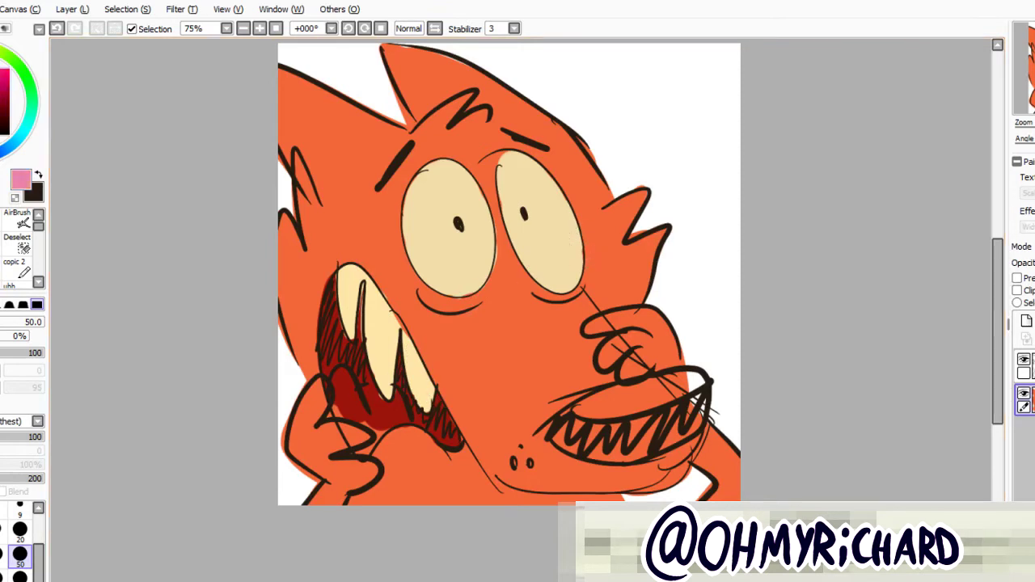
pyautogui.click(31, 113)
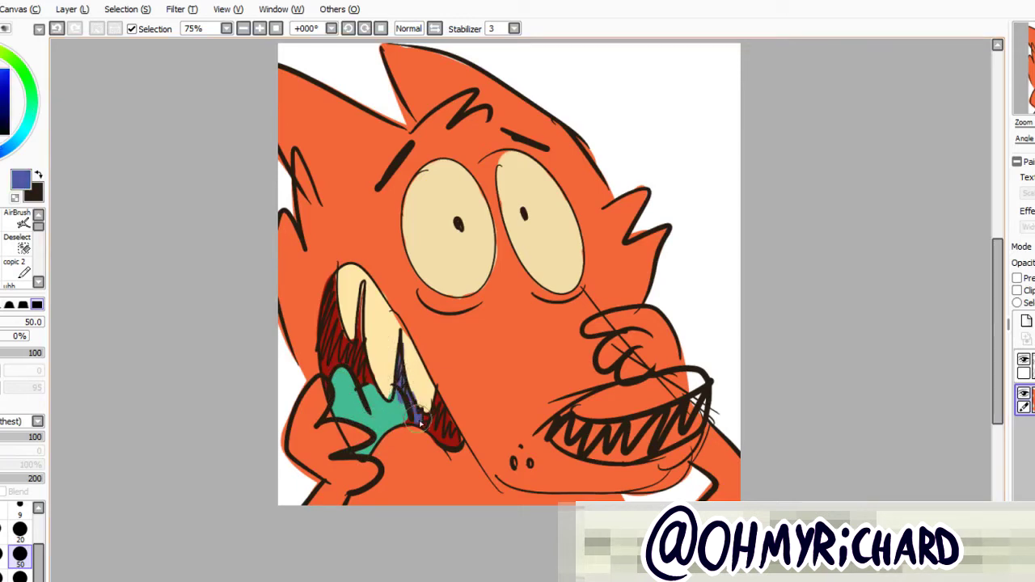
pyautogui.moveTo(362, 345); pyautogui.dragTo(342, 347)
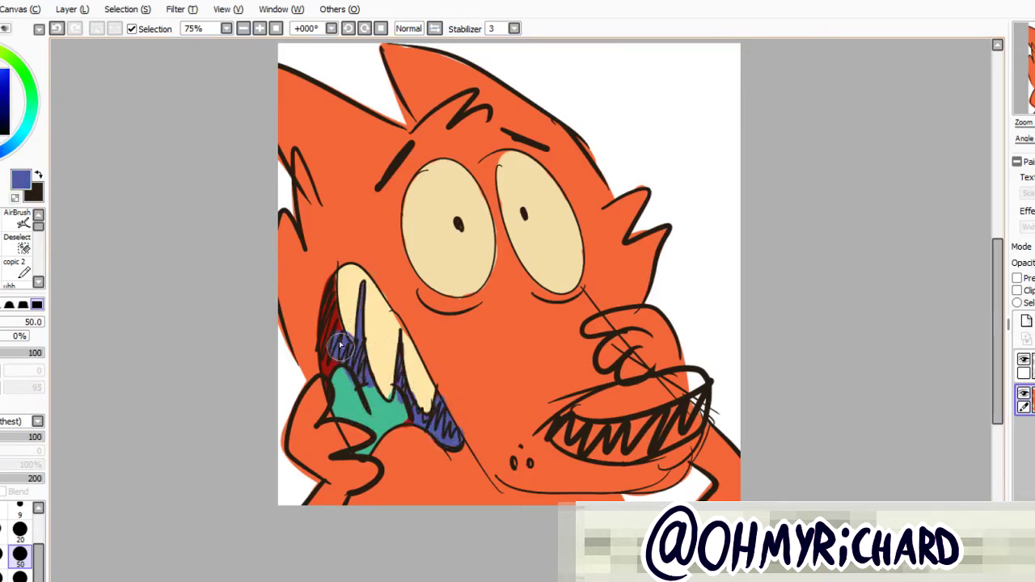
# Paint the nose's hatched underside blue and its top surface light blue
pyautogui.moveTo(589, 437); pyautogui.dragTo(687, 420)
pyautogui.click(22, 134)
pyautogui.moveTo(590, 408)
pyautogui.mouseDown()
pyautogui.moveTo(643, 402)
pyautogui.moveTo(684, 381)
pyautogui.mouseUp()
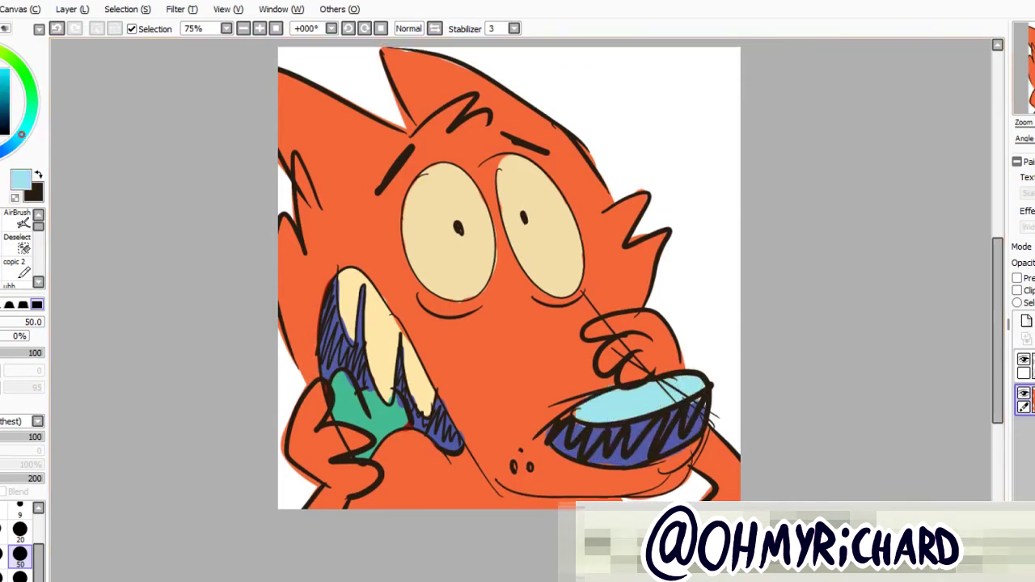
# Fill the background on a lower layer, trying green tints before settling on yellow, and brush a stroke beside the head's upper outline
pyautogui.moveTo(485, 242); pyautogui.dragTo(497, 266)
pyautogui.click(31, 106)
pyautogui.click(356, 95)
pyautogui.click(17, 88)
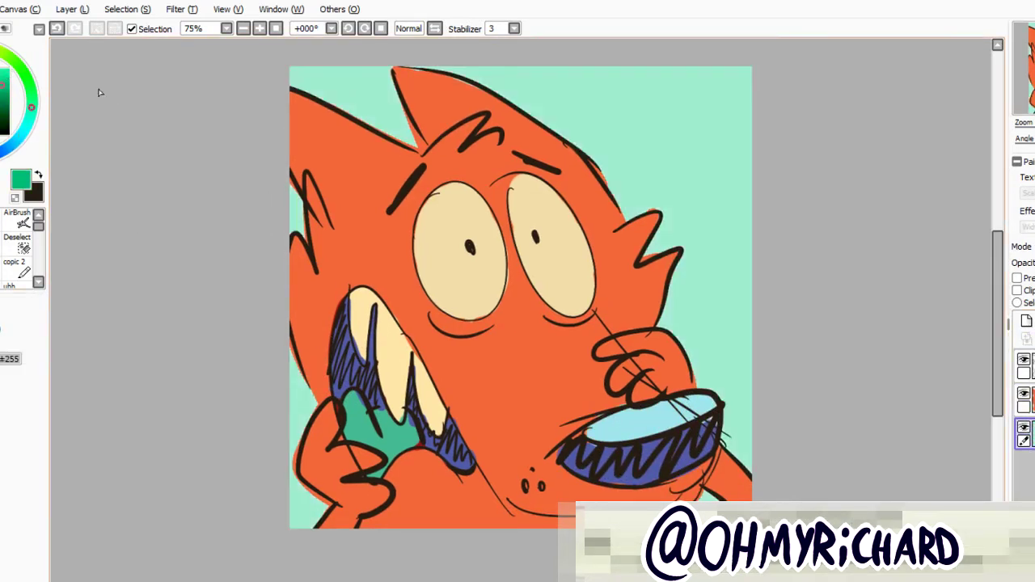
pyautogui.click(340, 97)
pyautogui.click(14, 85)
pyautogui.click(340, 98)
pyautogui.click(15, 81)
pyautogui.click(340, 97)
pyautogui.click(13, 66)
pyautogui.click(344, 101)
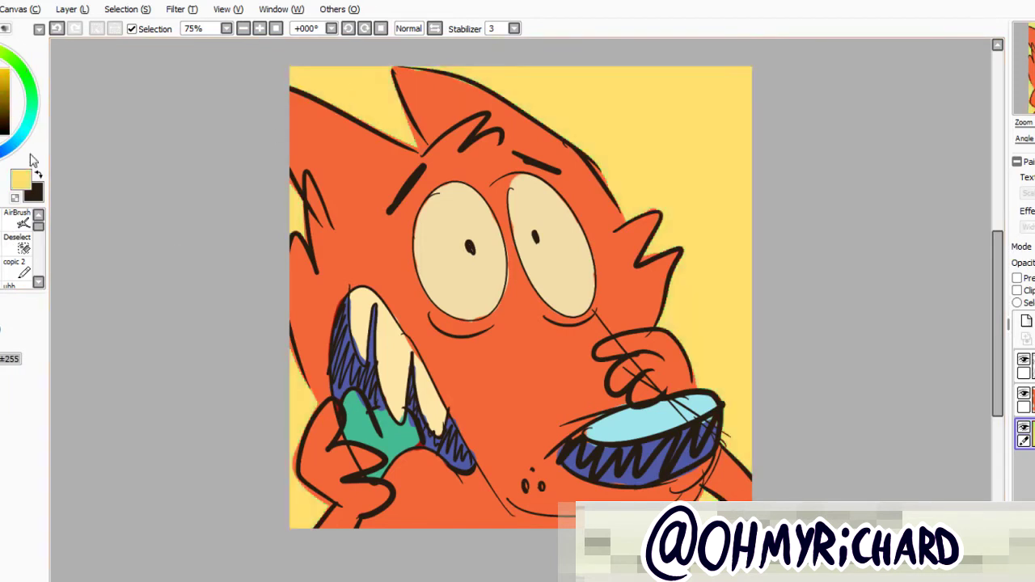
pyautogui.press('b')
pyautogui.moveTo(620, 165)
pyautogui.mouseDown()
pyautogui.moveTo(566, 104)
pyautogui.moveTo(208, 316)
pyautogui.moveTo(277, 490)
pyautogui.moveTo(538, 64)
pyautogui.mouseUp()
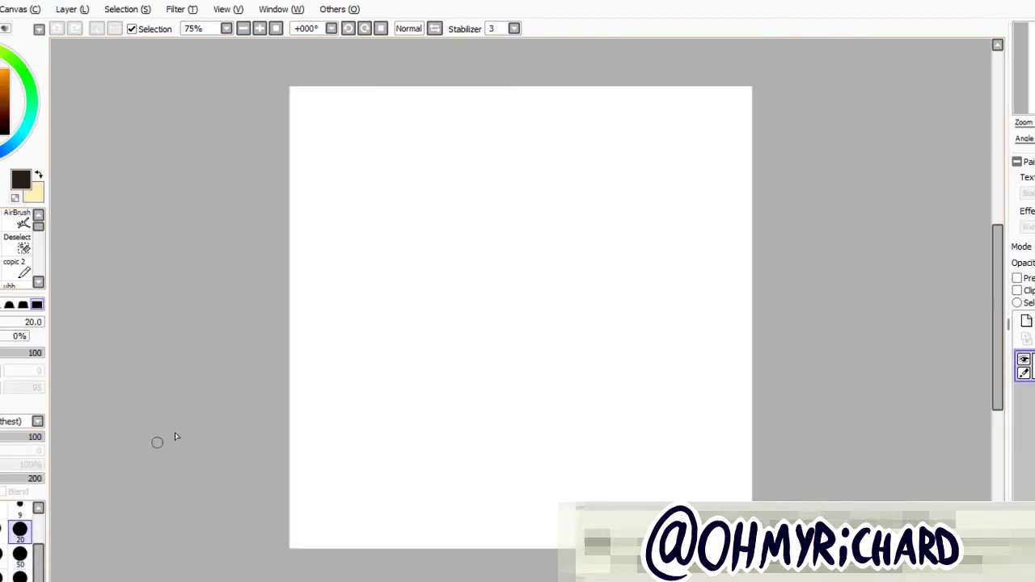
# Sketch a large circle as the head's base on a blank canvas in black with a size 20 brush
pyautogui.moveTo(518, 149); pyautogui.dragTo(512, 148)
pyautogui.moveTo(473, 183); pyautogui.dragTo(385, 354)
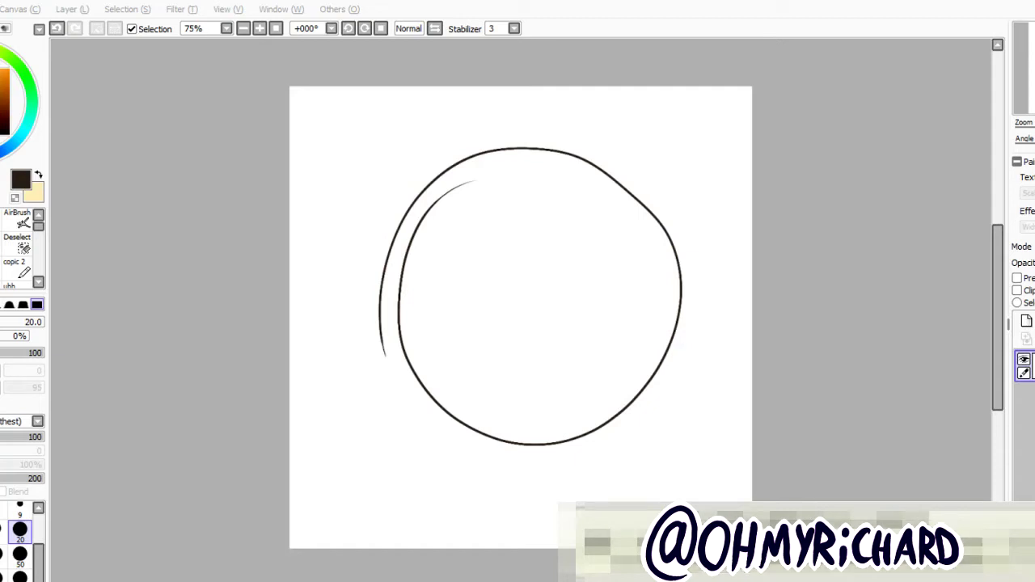
# Sketch a small wolf head with a long snout, hanging teeth, pointed ears and thin neck beside the circle's upper-left edge
pyautogui.moveTo(421, 113); pyautogui.dragTo(377, 117)
pyautogui.moveTo(379, 156)
pyautogui.mouseDown()
pyautogui.moveTo(306, 185)
pyautogui.moveTo(312, 171)
pyautogui.mouseUp()
pyautogui.moveTo(364, 168); pyautogui.dragTo(390, 150)
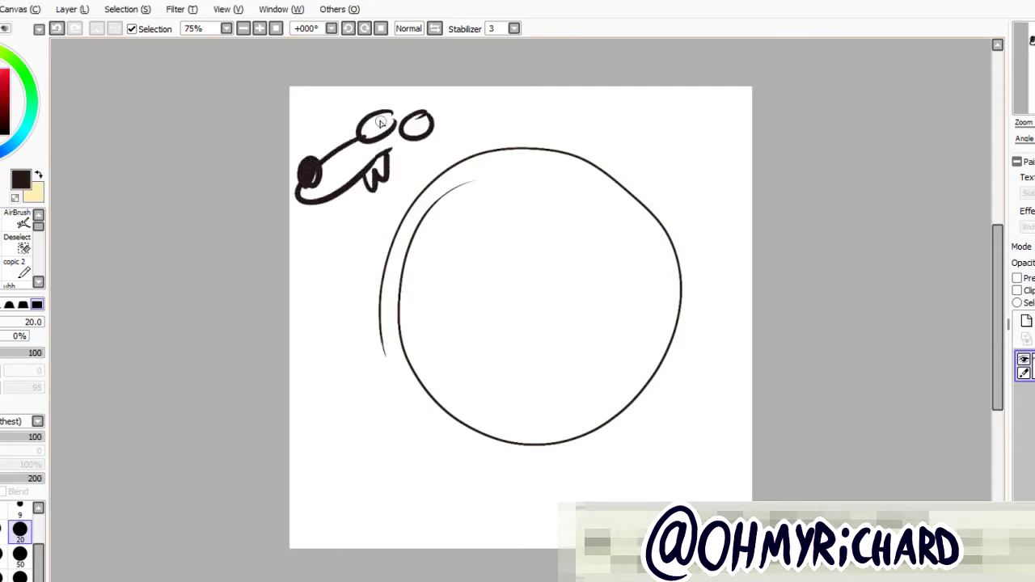
pyautogui.moveTo(356, 183); pyautogui.dragTo(333, 283)
pyautogui.moveTo(365, 283); pyautogui.dragTo(466, 146)
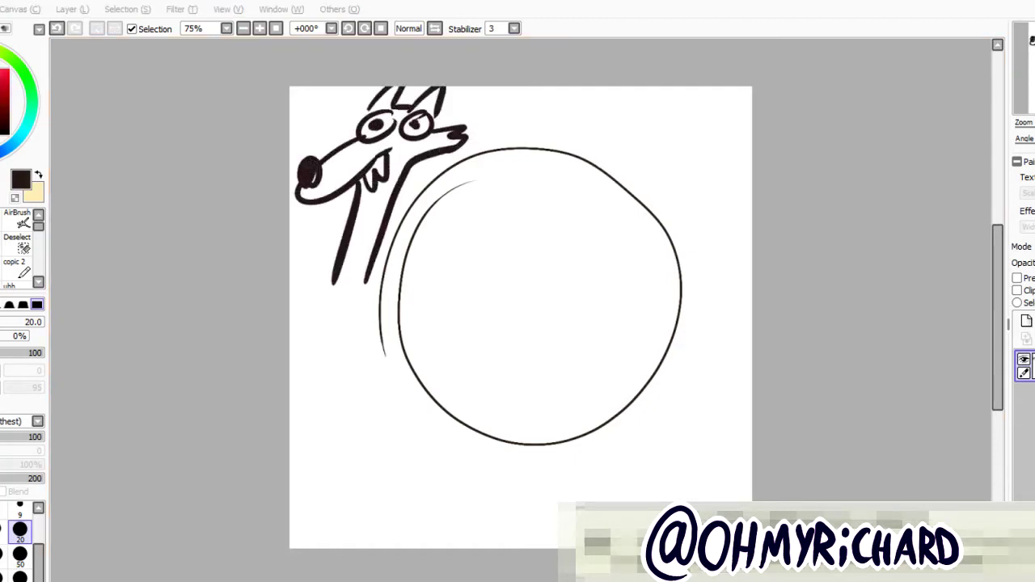
# Sketch a wolf face over the circle with round eyes, ears, cheek fur, a big drooping muzzle and a toothy open mouth
pyautogui.moveTo(614, 257); pyautogui.dragTo(612, 259)
pyautogui.moveTo(557, 291); pyautogui.dragTo(555, 288)
pyautogui.moveTo(628, 309); pyautogui.dragTo(575, 441)
pyautogui.moveTo(452, 389); pyautogui.dragTo(576, 462)
pyautogui.moveTo(733, 397)
pyautogui.mouseDown()
pyautogui.moveTo(689, 458)
pyautogui.moveTo(742, 404)
pyautogui.mouseUp()
pyautogui.moveTo(485, 305); pyautogui.dragTo(511, 282)
pyautogui.moveTo(578, 258); pyautogui.dragTo(619, 255)
pyautogui.moveTo(476, 332)
pyautogui.mouseDown()
pyautogui.moveTo(437, 324)
pyautogui.moveTo(380, 509)
pyautogui.mouseUp()
pyautogui.moveTo(630, 477); pyautogui.dragTo(647, 499)
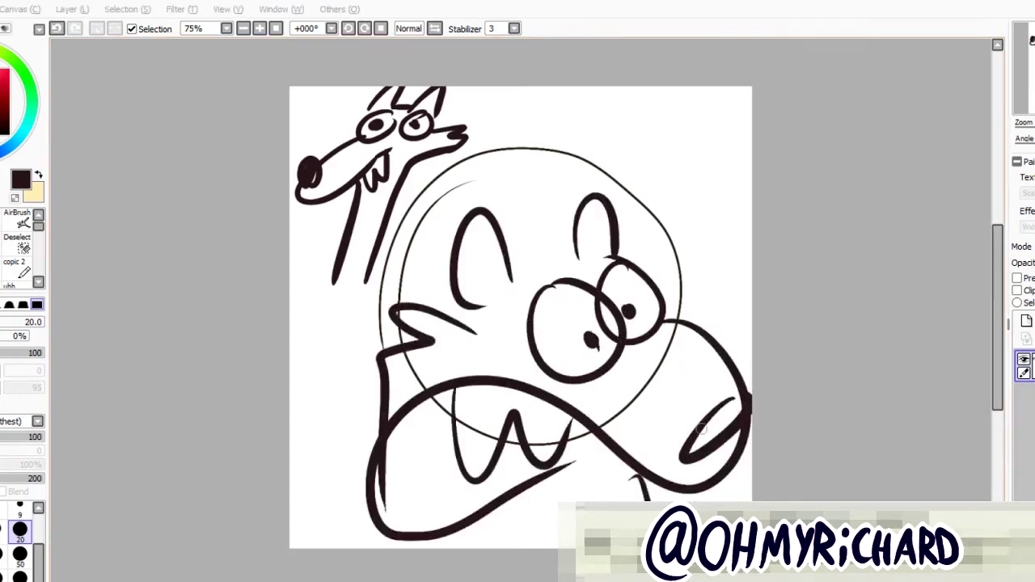
# Undo both wolf sketches back to the plain circle
pyautogui.hotkey('ctrl', 'z')
pyautogui.hotkey('ctrl', 'z')
pyautogui.hotkey('ctrl', 'z')
pyautogui.hotkey('ctrl', 'z')
pyautogui.hotkey('ctrl', 'z')
pyautogui.hotkey('ctrl', 'z')
pyautogui.hotkey('ctrl', 'z')
pyautogui.hotkey('ctrl', 'z')
pyautogui.hotkey('ctrl', 'z')
pyautogui.hotkey('ctrl', 'z')
pyautogui.hotkey('ctrl', 'z')
pyautogui.hotkey('ctrl', 'z')
pyautogui.hotkey('ctrl', 'z')
pyautogui.hotkey('ctrl', 'z')
pyautogui.hotkey('ctrl', 'z')
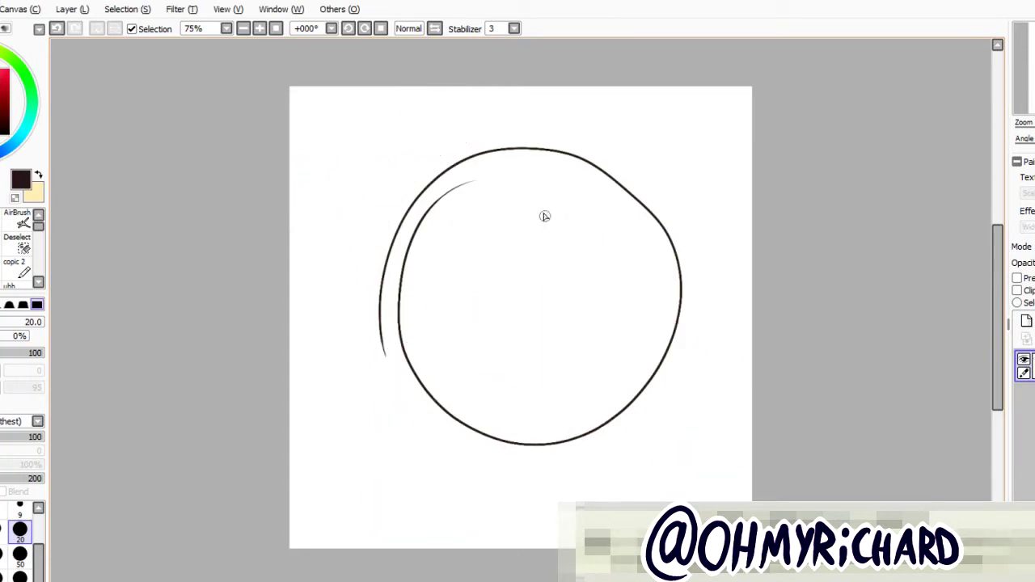
# Draw a curved vertical center line and two slanted horizontal guide lines across the circle
pyautogui.moveTo(500, 160); pyautogui.dragTo(582, 398)
pyautogui.moveTo(448, 334); pyautogui.dragTo(584, 291)
pyautogui.moveTo(460, 343); pyautogui.dragTo(643, 293)
# Sketch two tall oval eyes above the horizontal guides, with solid pupils and short thick eyebrows
pyautogui.moveTo(503, 308); pyautogui.dragTo(511, 206)
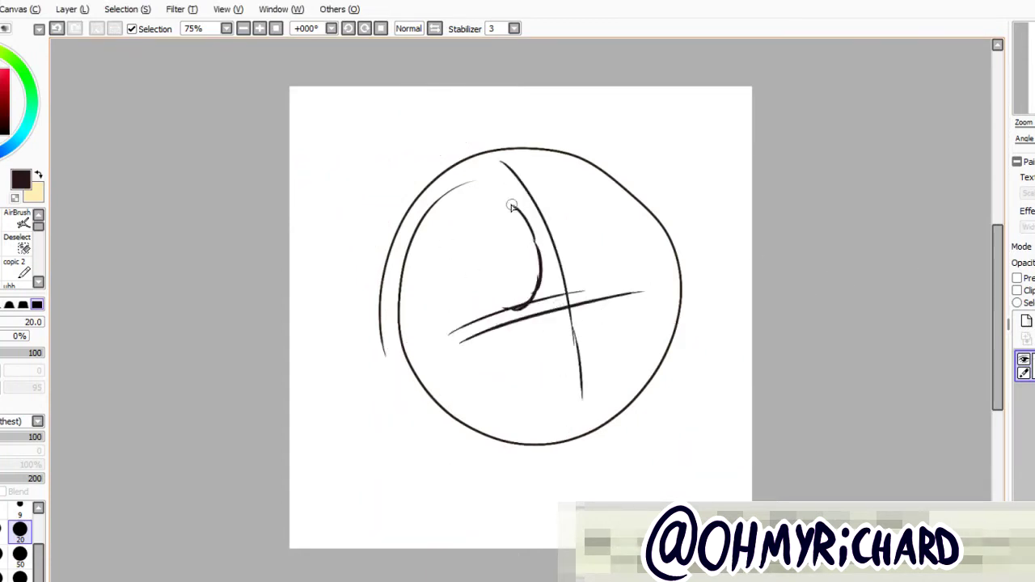
pyautogui.hotkey('ctrl', 'z')
pyautogui.moveTo(514, 259); pyautogui.dragTo(515, 262)
pyautogui.moveTo(572, 257); pyautogui.dragTo(571, 241)
pyautogui.moveTo(464, 205); pyautogui.dragTo(490, 173)
pyautogui.moveTo(579, 164); pyautogui.dragTo(600, 170)
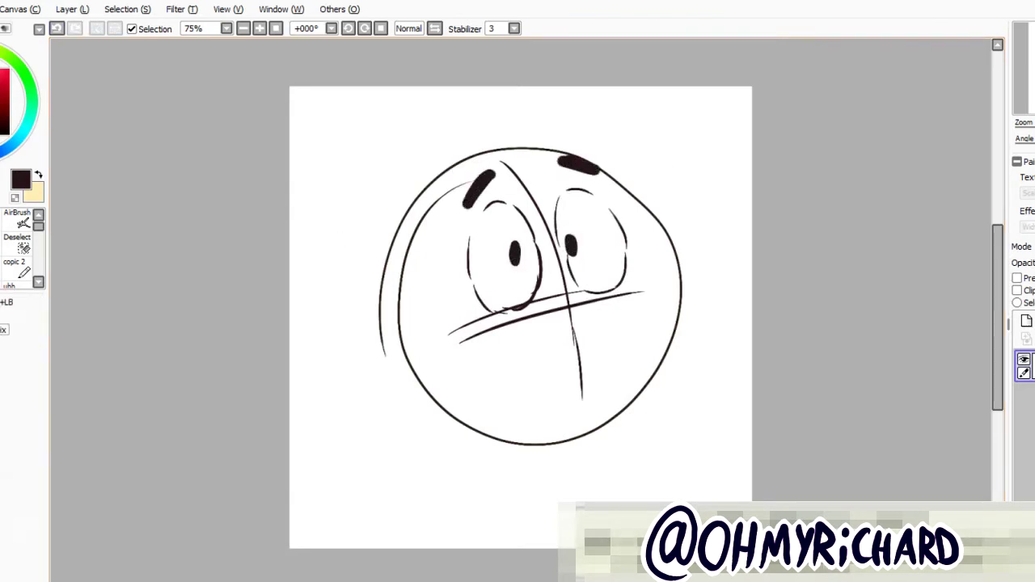
# Move the head sketch slightly left and draw the snout's upper line from beneath the right-hand eye past the circle
pyautogui.keyDown('ctrl'); pyautogui.moveTo(614, 243); pyautogui.dragTo(571, 244); pyautogui.keyUp('ctrl')
pyautogui.moveTo(530, 286); pyautogui.dragTo(651, 291)
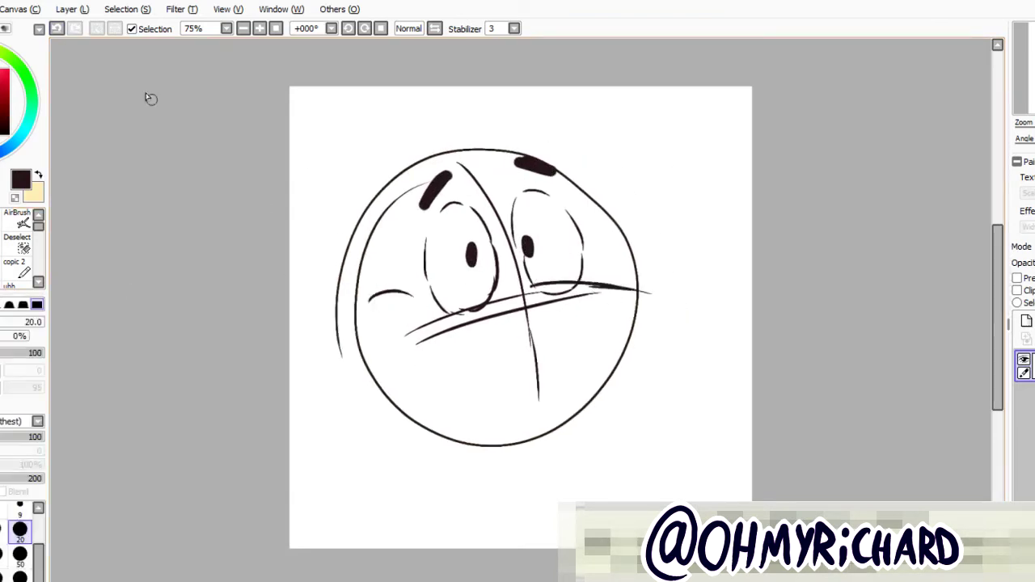
pyautogui.hotkey('ctrl', 'z')
# Draw the cheek crease, curved mouth line and muzzle tip, and add a large nose with two oval nostrils
pyautogui.moveTo(371, 301)
pyautogui.mouseDown()
pyautogui.moveTo(417, 309)
pyautogui.moveTo(428, 373)
pyautogui.mouseUp()
pyautogui.moveTo(403, 323); pyautogui.dragTo(445, 398)
pyautogui.moveTo(582, 438); pyautogui.dragTo(673, 404)
pyautogui.moveTo(671, 399); pyautogui.dragTo(681, 338)
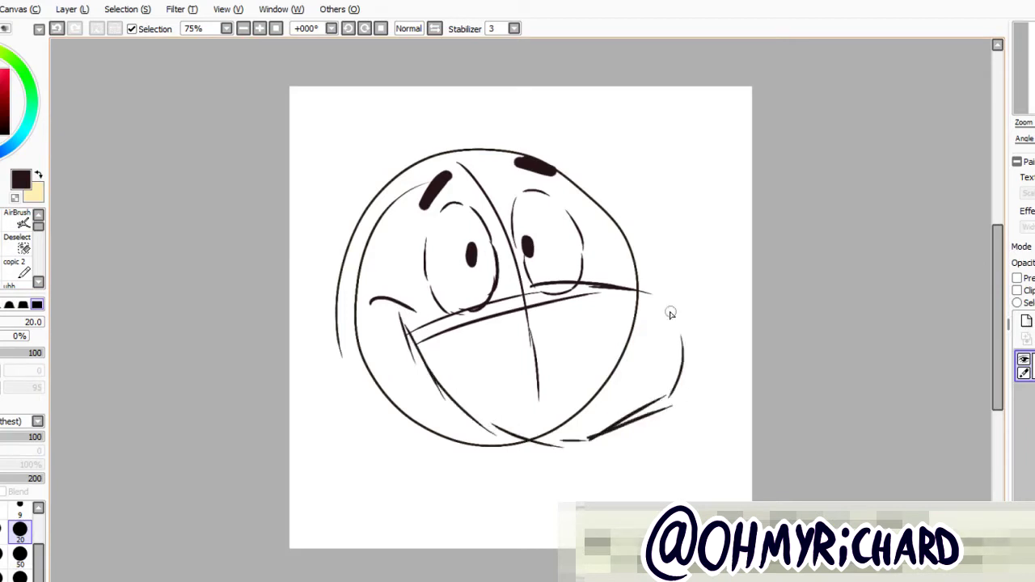
pyautogui.moveTo(638, 298)
pyautogui.mouseDown()
pyautogui.moveTo(577, 327)
pyautogui.moveTo(663, 362)
pyautogui.moveTo(676, 325)
pyautogui.moveTo(564, 343)
pyautogui.mouseUp()
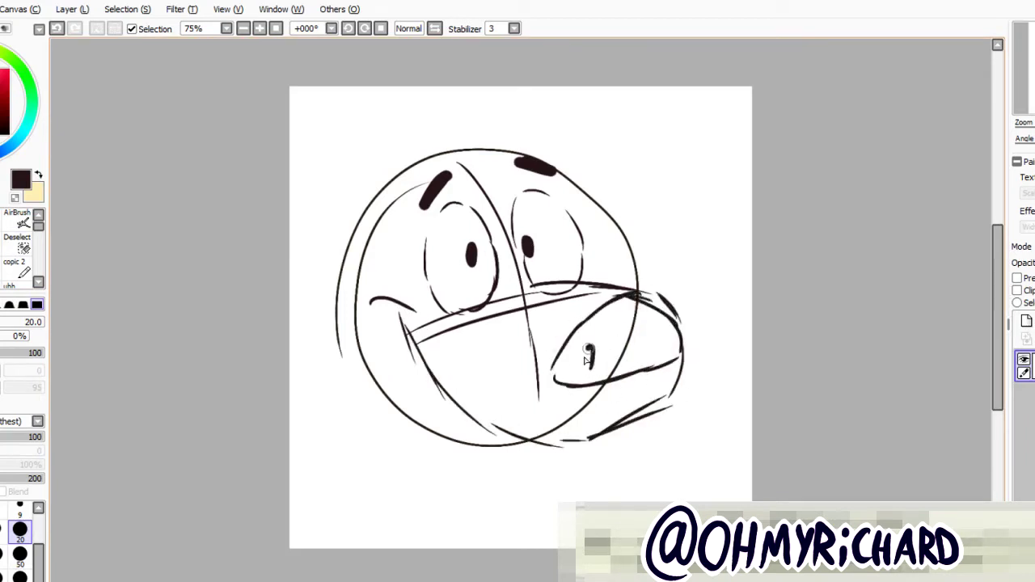
pyautogui.hotkey('ctrl', 'z')
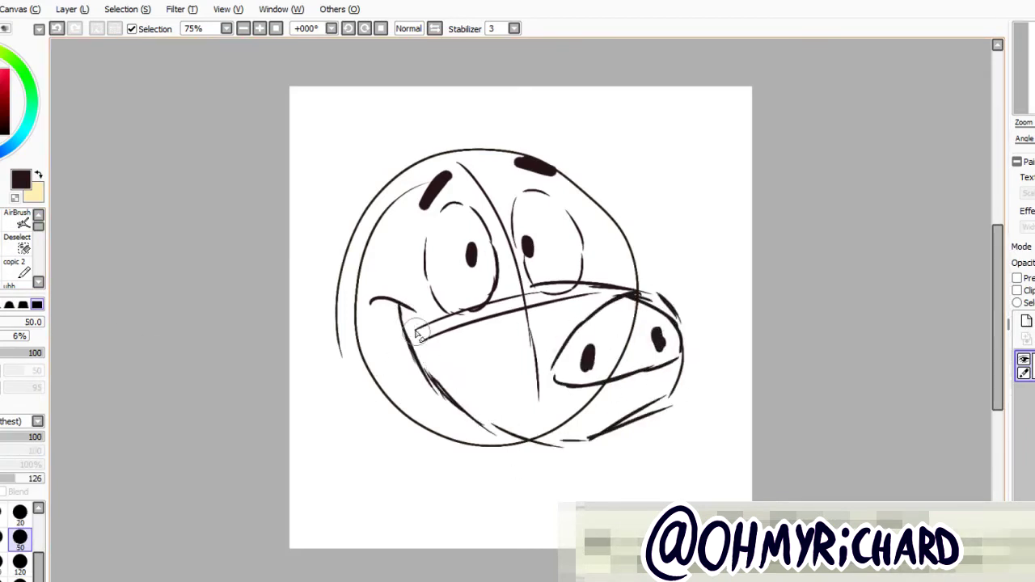
# Redraw the smiling mouth line as a wider, thicker curve from the cheek crease down under the muzzle
pyautogui.hotkey('ctrl', 'z')
pyautogui.moveTo(396, 301)
pyautogui.mouseDown()
pyautogui.moveTo(404, 341)
pyautogui.moveTo(441, 408)
pyautogui.moveTo(497, 428)
pyautogui.mouseUp()
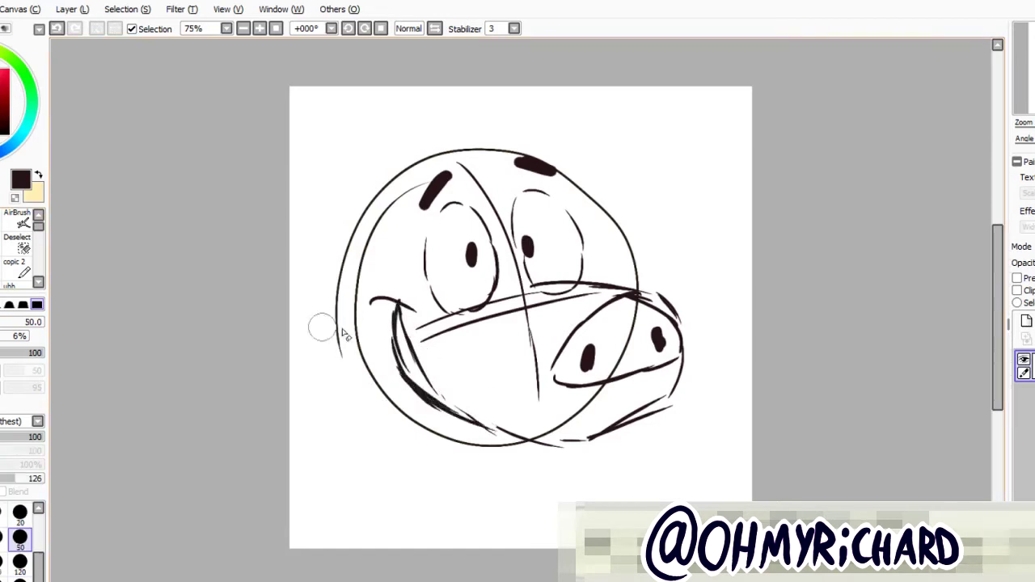
pyautogui.hotkey('ctrl', 'z')
pyautogui.hotkey('ctrl', 'z')
pyautogui.moveTo(394, 327)
pyautogui.mouseDown()
pyautogui.moveTo(503, 435)
pyautogui.moveTo(566, 449)
pyautogui.mouseUp()
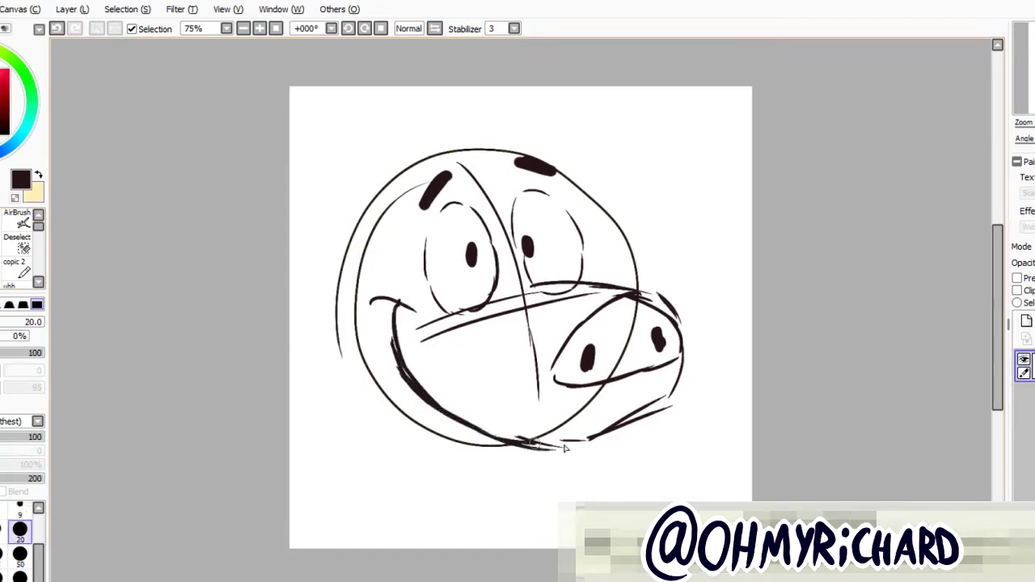
# Add a curved wedge shape and cheek folds at the mouth's corner, and draw the lower jaw line beneath the mouth
pyautogui.moveTo(402, 386)
pyautogui.mouseDown()
pyautogui.moveTo(436, 332)
pyautogui.moveTo(434, 410)
pyautogui.moveTo(419, 398)
pyautogui.moveTo(443, 412)
pyautogui.mouseUp()
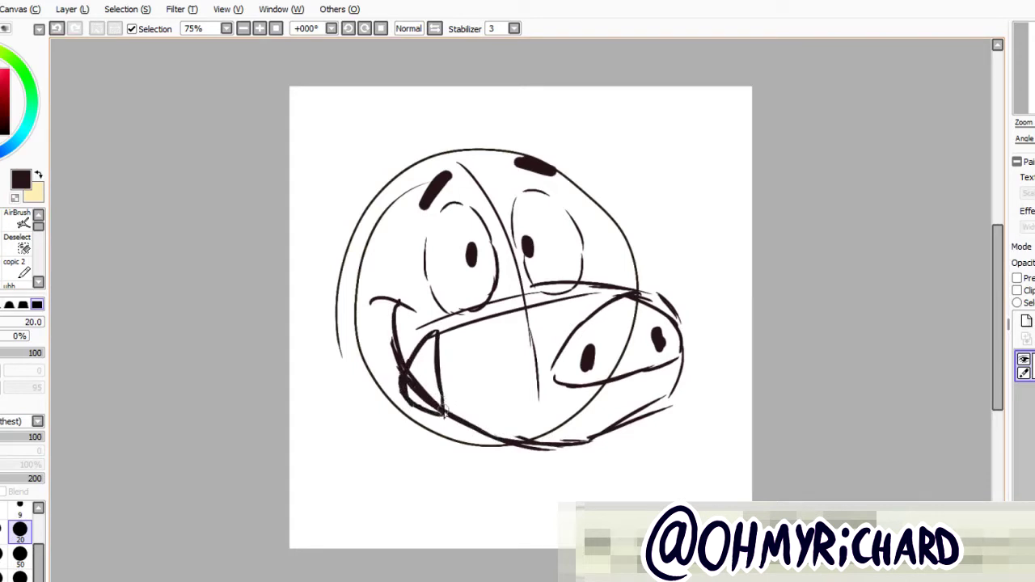
pyautogui.moveTo(373, 302); pyautogui.dragTo(381, 365)
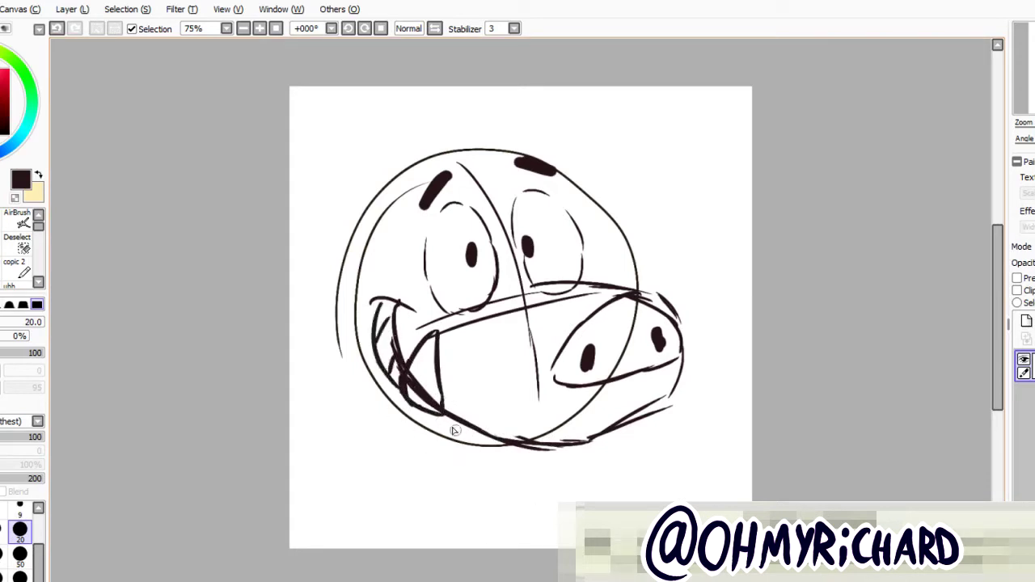
pyautogui.moveTo(469, 464); pyautogui.dragTo(572, 452)
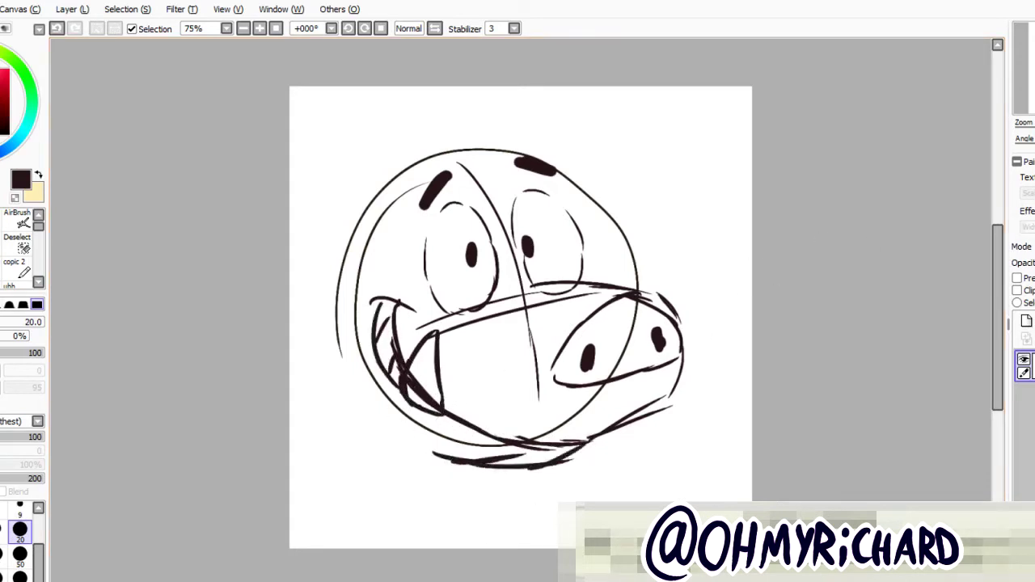
# Erase the lower vertical guide line, the circle arcs crossing the muzzle and nose, and the overlapping lines around the tusk and eyes
pyautogui.press('b')
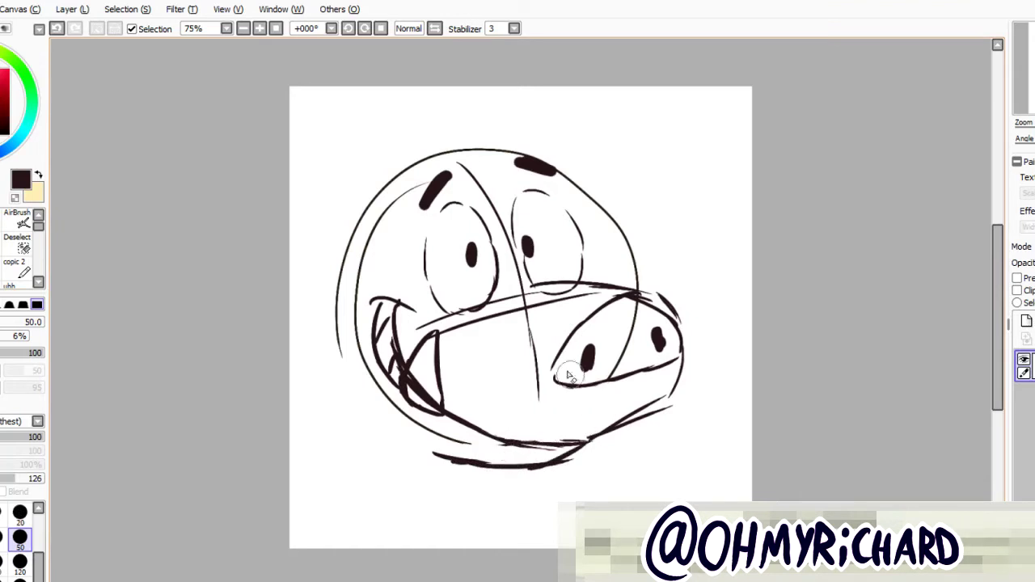
pyautogui.moveTo(519, 279); pyautogui.dragTo(537, 398)
pyautogui.moveTo(430, 323); pyautogui.dragTo(466, 306)
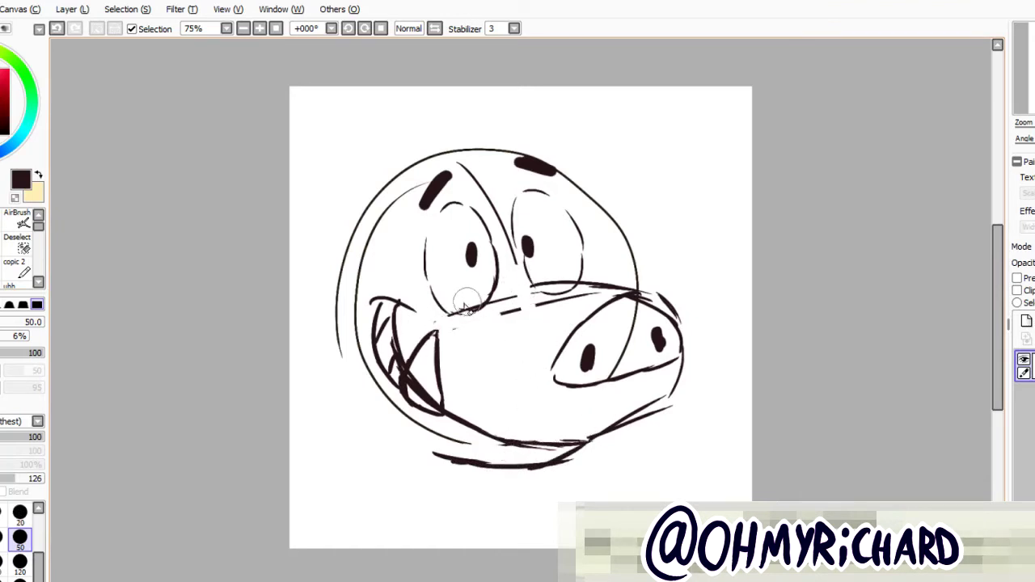
pyautogui.moveTo(429, 339)
pyautogui.mouseDown()
pyautogui.moveTo(400, 392)
pyautogui.moveTo(433, 371)
pyautogui.moveTo(441, 411)
pyautogui.mouseUp()
pyautogui.click(7, 283)
pyautogui.press('e')
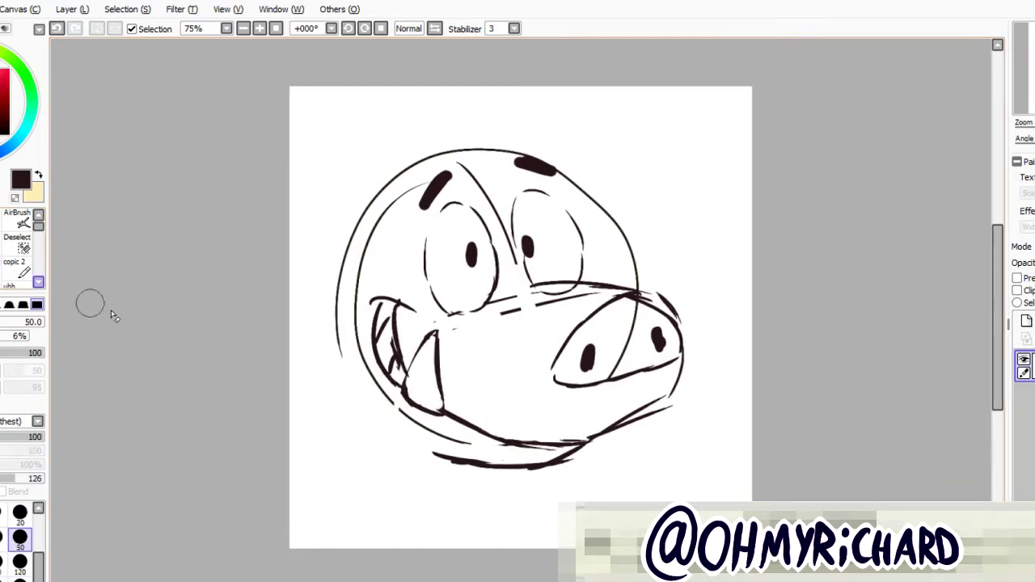
pyautogui.moveTo(584, 300)
pyautogui.mouseDown()
pyautogui.moveTo(499, 320)
pyautogui.moveTo(471, 302)
pyautogui.mouseUp()
pyautogui.moveTo(639, 311); pyautogui.dragTo(611, 376)
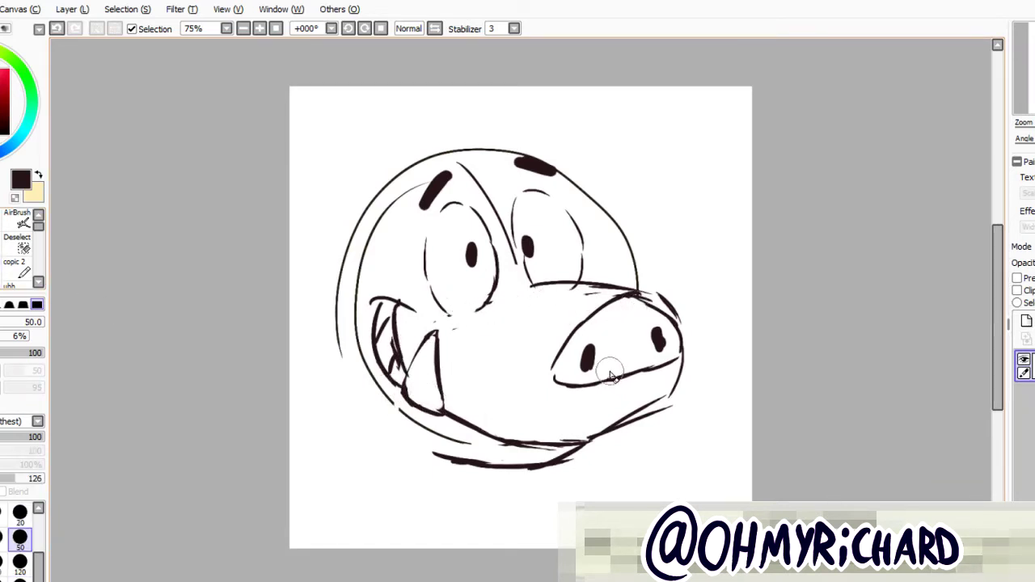
# Redraw the muzzle's front contour and the chin curve under the mouth, erasing the old jaw strokes and circle remnants by the cheek
pyautogui.moveTo(647, 291); pyautogui.dragTo(681, 325)
pyautogui.press('n')
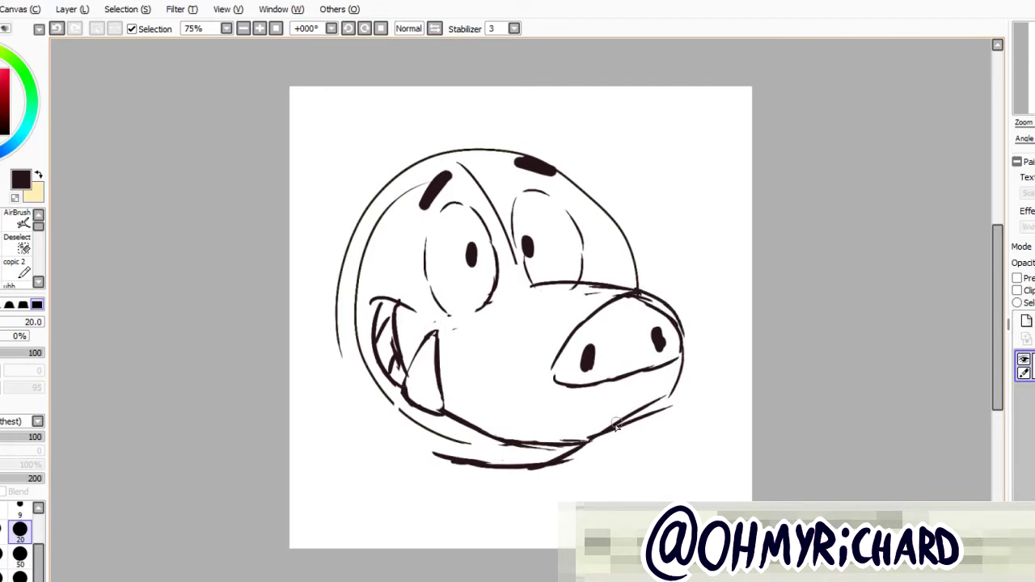
pyautogui.press('e')
pyautogui.moveTo(679, 368)
pyautogui.mouseDown()
pyautogui.moveTo(669, 414)
pyautogui.moveTo(452, 466)
pyautogui.moveTo(416, 429)
pyautogui.mouseUp()
pyautogui.press('n')
pyautogui.moveTo(647, 412); pyautogui.dragTo(600, 458)
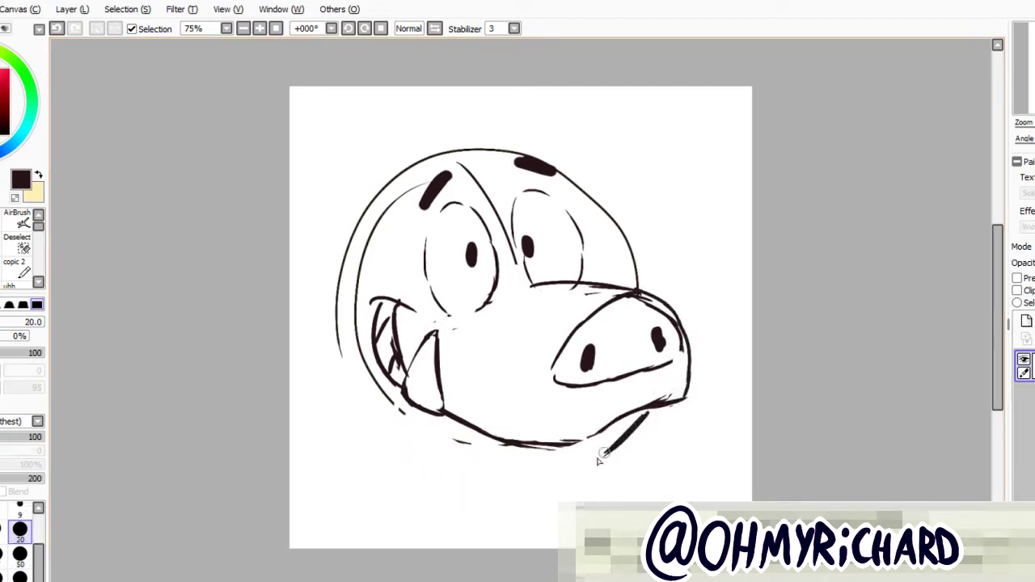
pyautogui.moveTo(463, 459)
pyautogui.mouseDown()
pyautogui.moveTo(546, 475)
pyautogui.moveTo(614, 448)
pyautogui.mouseUp()
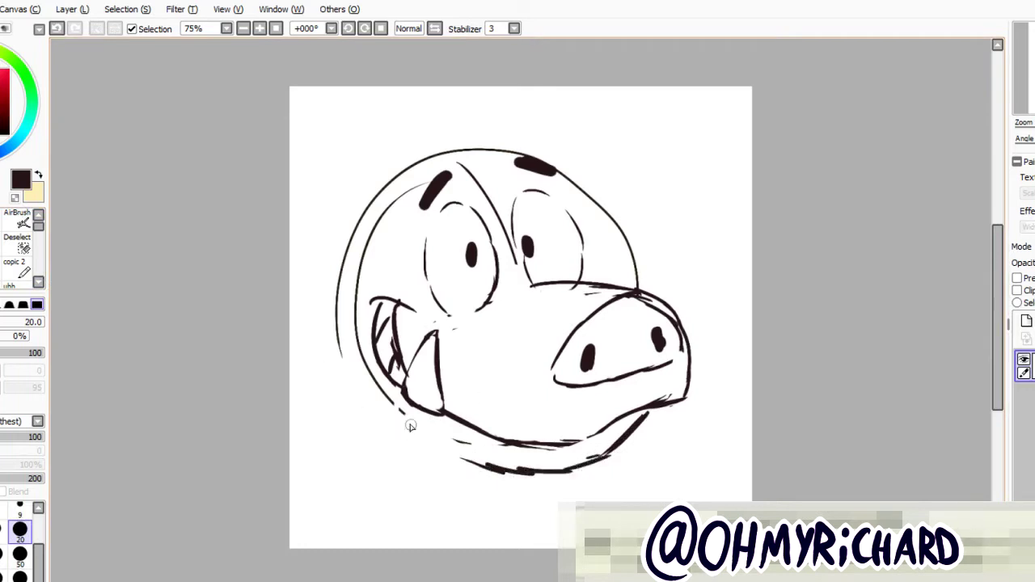
pyautogui.press('e')
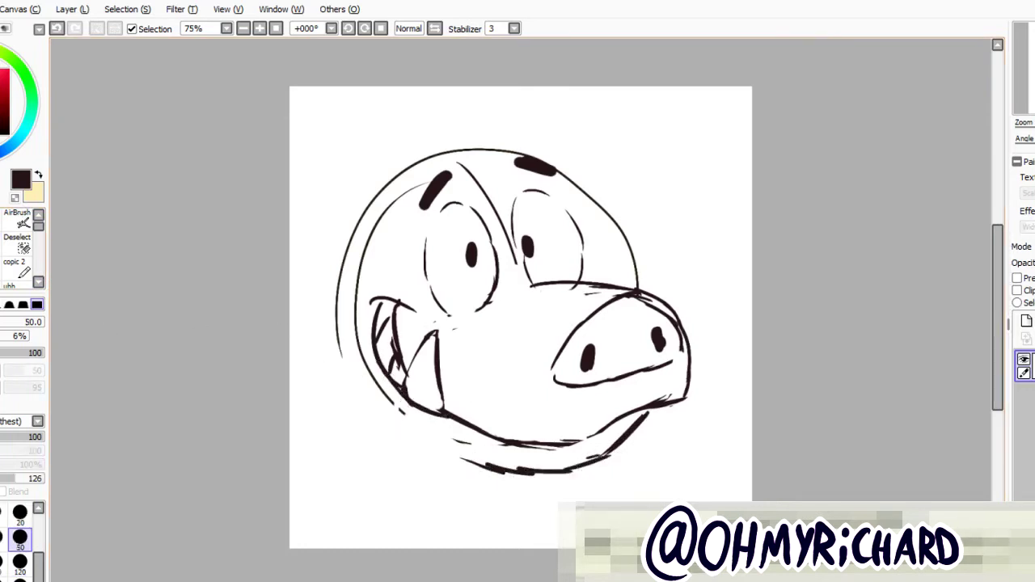
pyautogui.moveTo(387, 396); pyautogui.dragTo(347, 351)
# Move the head sketch slightly right and draw a cheek outline with jagged fur tufts behind the mouth
pyautogui.press('n')
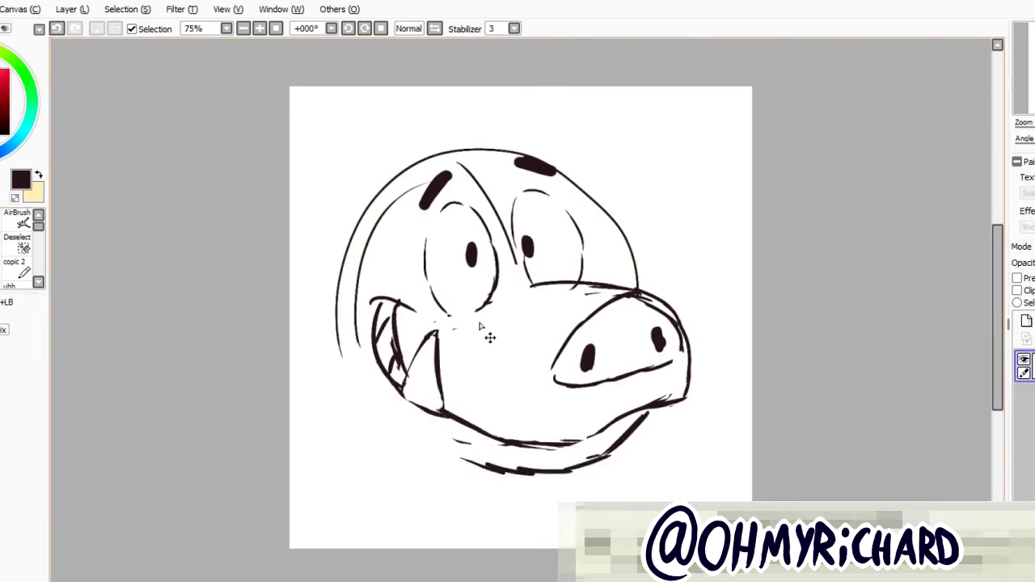
pyautogui.moveTo(480, 331); pyautogui.dragTo(518, 332)
pyautogui.moveTo(374, 279)
pyautogui.mouseDown()
pyautogui.moveTo(327, 301)
pyautogui.moveTo(388, 420)
pyautogui.moveTo(460, 454)
pyautogui.mouseUp()
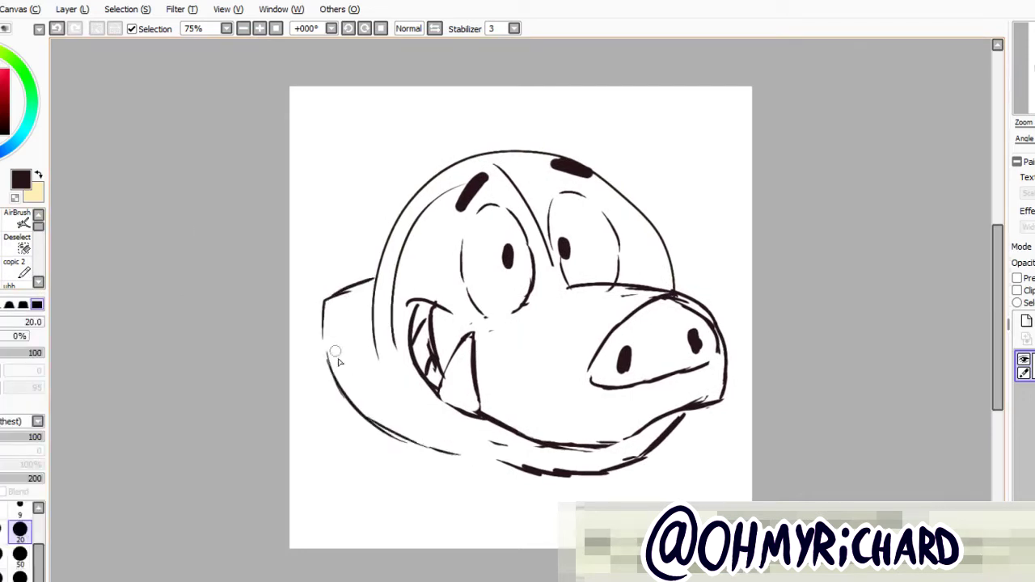
pyautogui.moveTo(334, 388)
pyautogui.mouseDown()
pyautogui.moveTo(319, 296)
pyautogui.moveTo(345, 305)
pyautogui.moveTo(339, 298)
pyautogui.moveTo(392, 273)
pyautogui.moveTo(337, 285)
pyautogui.moveTo(446, 152)
pyautogui.moveTo(411, 162)
pyautogui.moveTo(558, 133)
pyautogui.mouseUp()
# Draw spiky swept hair over the top of the head with a fringe across the forehead
pyautogui.moveTo(397, 169); pyautogui.dragTo(449, 148)
pyautogui.moveTo(453, 146); pyautogui.dragTo(603, 143)
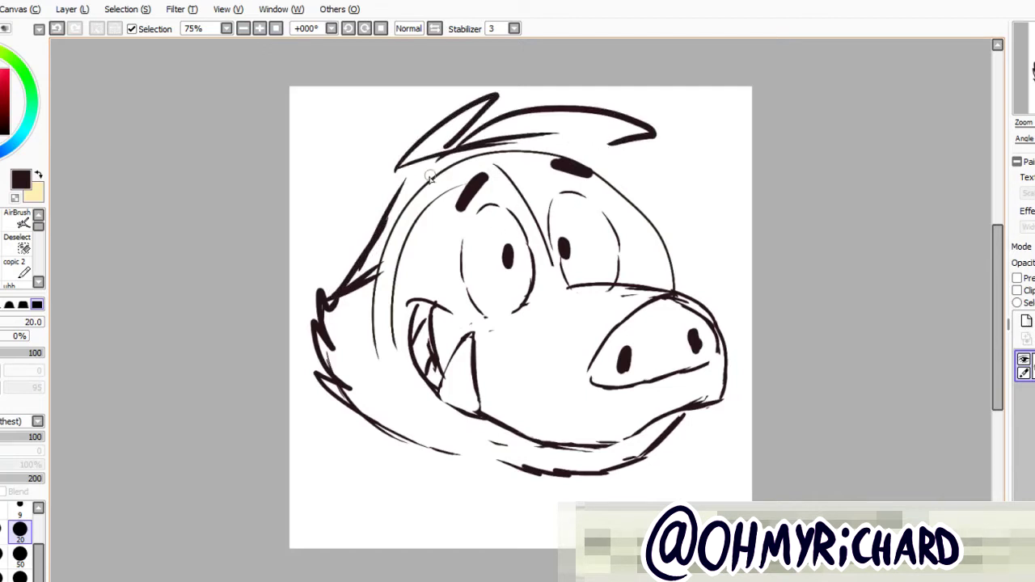
pyautogui.moveTo(405, 188)
pyautogui.mouseDown()
pyautogui.moveTo(600, 183)
pyautogui.moveTo(675, 214)
pyautogui.mouseUp()
pyautogui.moveTo(591, 126); pyautogui.dragTo(686, 205)
# Erase the circle's arc beneath the hair and add pointed fringe tips above the far eye
pyautogui.press(']')
pyautogui.moveTo(639, 152)
pyautogui.mouseDown()
pyautogui.moveTo(675, 188)
pyautogui.moveTo(616, 180)
pyautogui.moveTo(693, 224)
pyautogui.mouseUp()
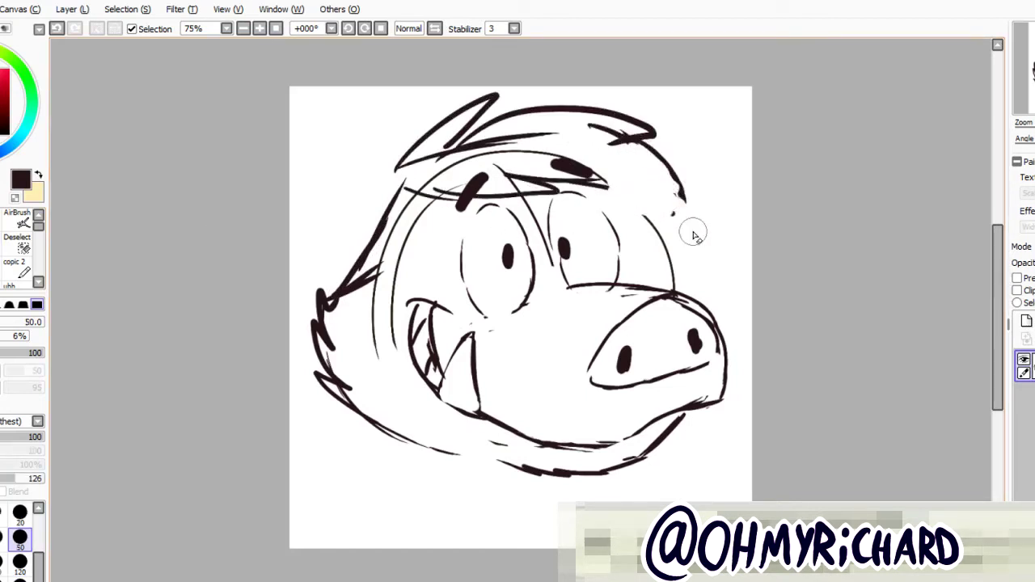
pyautogui.press('n')
pyautogui.moveTo(623, 194); pyautogui.dragTo(689, 212)
pyautogui.moveTo(591, 181); pyautogui.dragTo(627, 204)
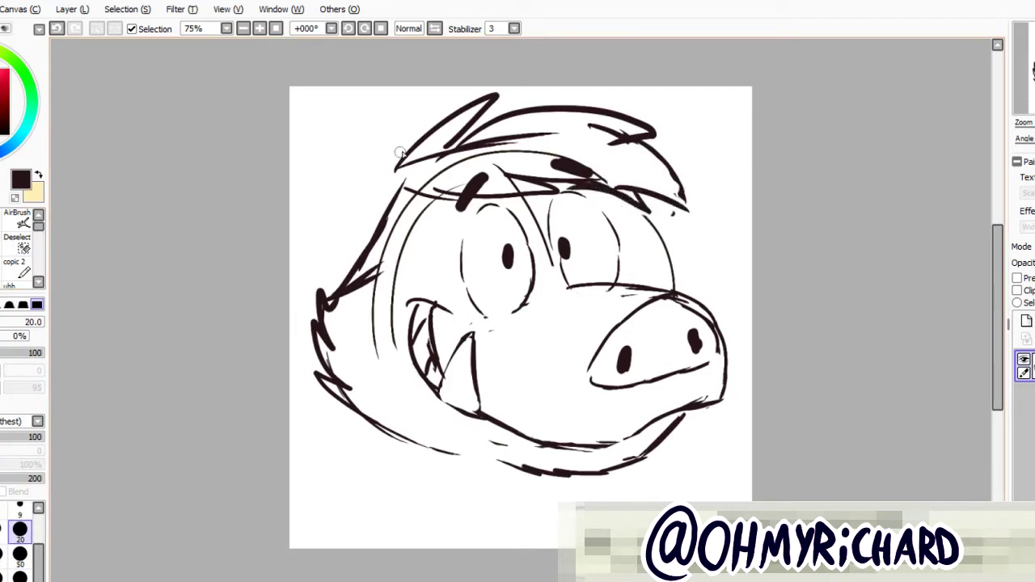
# Draw a tall pointed ear with an inner ear shape beside the hair on the near side
pyautogui.moveTo(399, 152); pyautogui.dragTo(343, 280)
pyautogui.moveTo(402, 181)
pyautogui.mouseDown()
pyautogui.moveTo(361, 112)
pyautogui.moveTo(327, 178)
pyautogui.moveTo(331, 239)
pyautogui.mouseUp()
pyautogui.moveTo(390, 188); pyautogui.dragTo(356, 131)
pyautogui.moveTo(356, 131); pyautogui.dragTo(347, 188)
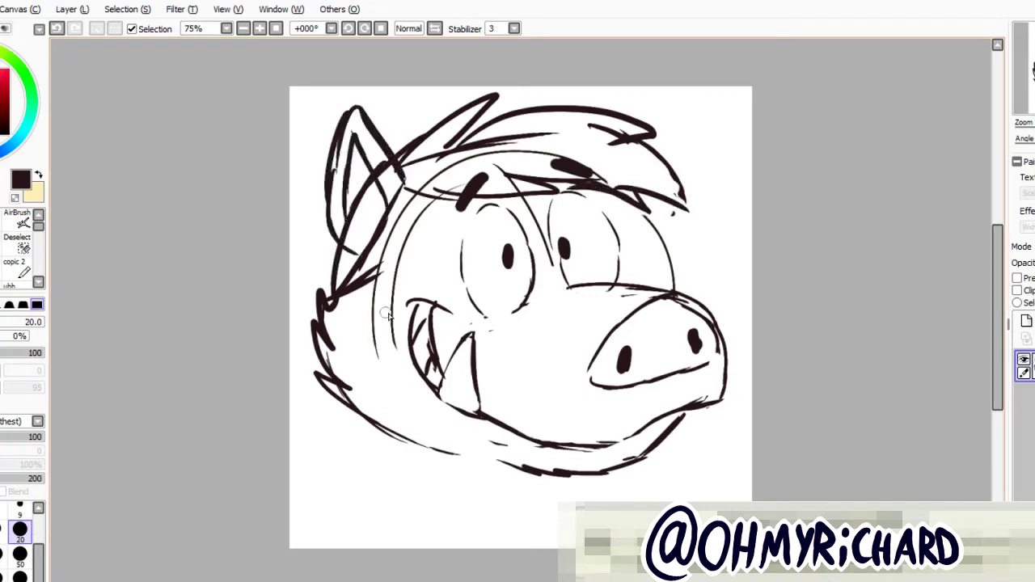
# Clean up the lines around the near ear and add hair locks beside the ear and the far eye
pyautogui.press('e')
pyautogui.moveTo(377, 260)
pyautogui.mouseDown()
pyautogui.moveTo(355, 194)
pyautogui.moveTo(380, 162)
pyautogui.moveTo(414, 165)
pyautogui.moveTo(390, 239)
pyautogui.moveTo(372, 243)
pyautogui.moveTo(360, 275)
pyautogui.moveTo(383, 247)
pyautogui.mouseUp()
pyautogui.press('e')
pyautogui.hotkey('ctrl', 'z')
pyautogui.moveTo(397, 189)
pyautogui.mouseDown()
pyautogui.moveTo(433, 231)
pyautogui.moveTo(482, 200)
pyautogui.moveTo(615, 193)
pyautogui.moveTo(637, 253)
pyautogui.mouseUp()
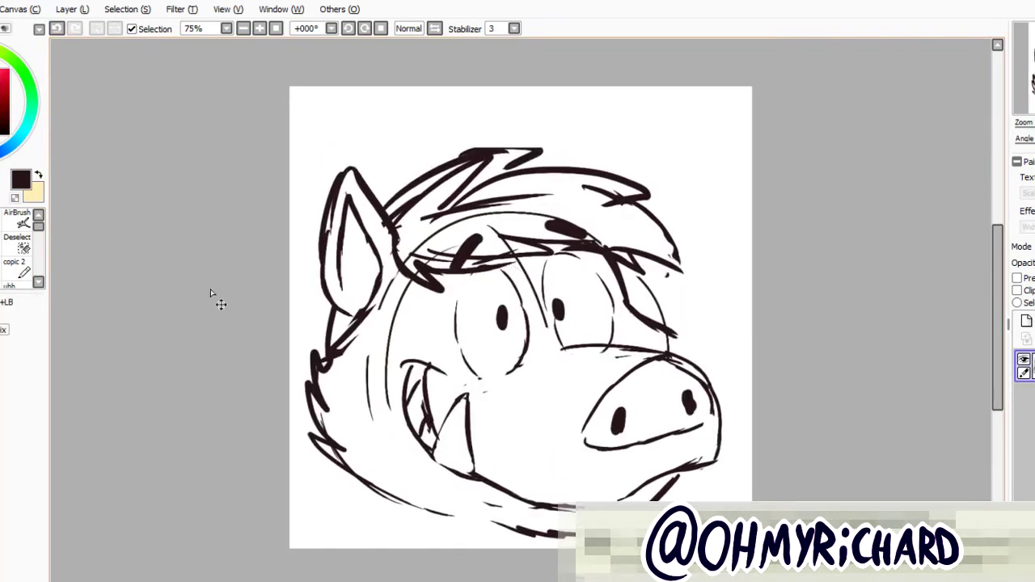
# Replace the top of the hair with a lower, rounder outline that has a small spike and a swept tip
pyautogui.moveTo(397, 235)
pyautogui.mouseDown()
pyautogui.moveTo(521, 148)
pyautogui.moveTo(437, 176)
pyautogui.mouseUp()
pyautogui.press('n')
pyautogui.moveTo(380, 206); pyautogui.dragTo(447, 153)
pyautogui.moveTo(418, 195); pyautogui.dragTo(449, 151)
pyautogui.moveTo(453, 154); pyautogui.dragTo(567, 149)
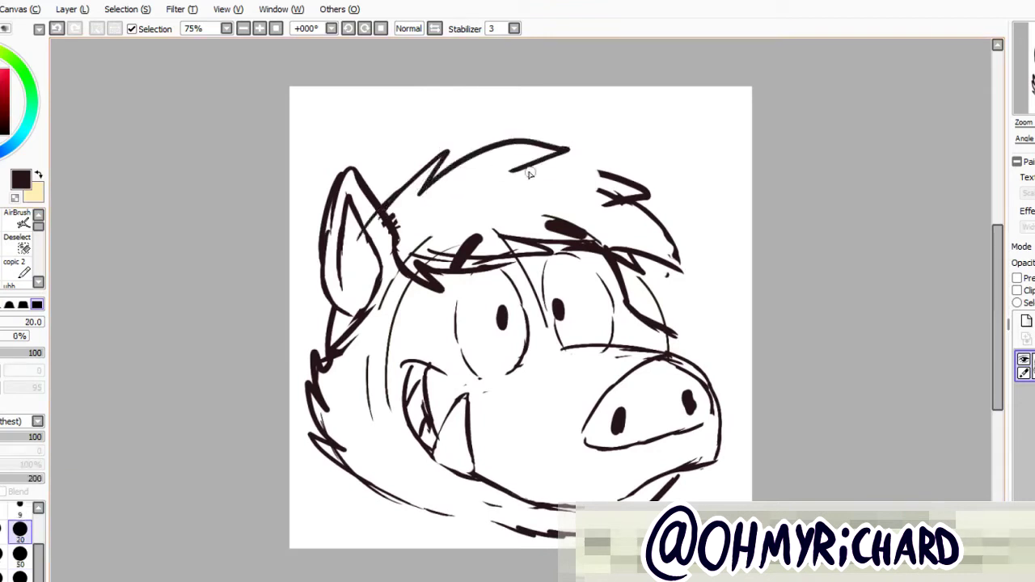
pyautogui.moveTo(510, 168)
pyautogui.mouseDown()
pyautogui.moveTo(647, 194)
pyautogui.moveTo(599, 202)
pyautogui.moveTo(630, 186)
pyautogui.mouseUp()
# Redraw the hair's front contour as a jagged curve down to the fringe tip and erase the old strokes inside
pyautogui.press('e')
pyautogui.press('n')
pyautogui.moveTo(566, 166)
pyautogui.mouseDown()
pyautogui.moveTo(665, 248)
pyautogui.moveTo(678, 287)
pyautogui.mouseUp()
pyautogui.press('e')
pyautogui.moveTo(639, 226)
pyautogui.mouseDown()
pyautogui.moveTo(666, 267)
pyautogui.moveTo(615, 246)
pyautogui.mouseUp()
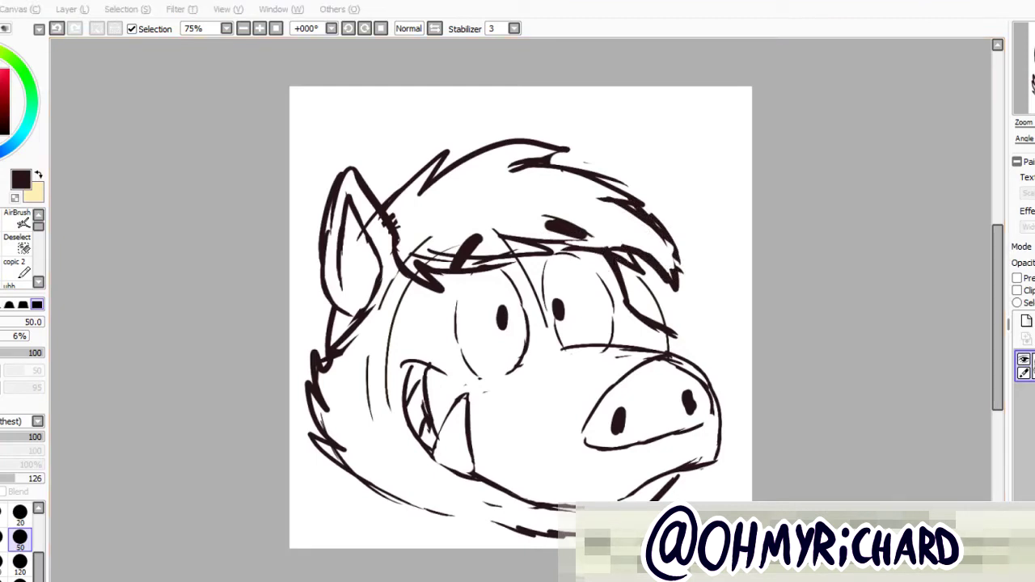
# Add a small pointed far ear and cheek fur beside the far eye, and erase leftover circle lines on the face
pyautogui.click(763, 146)
pyautogui.press('n')
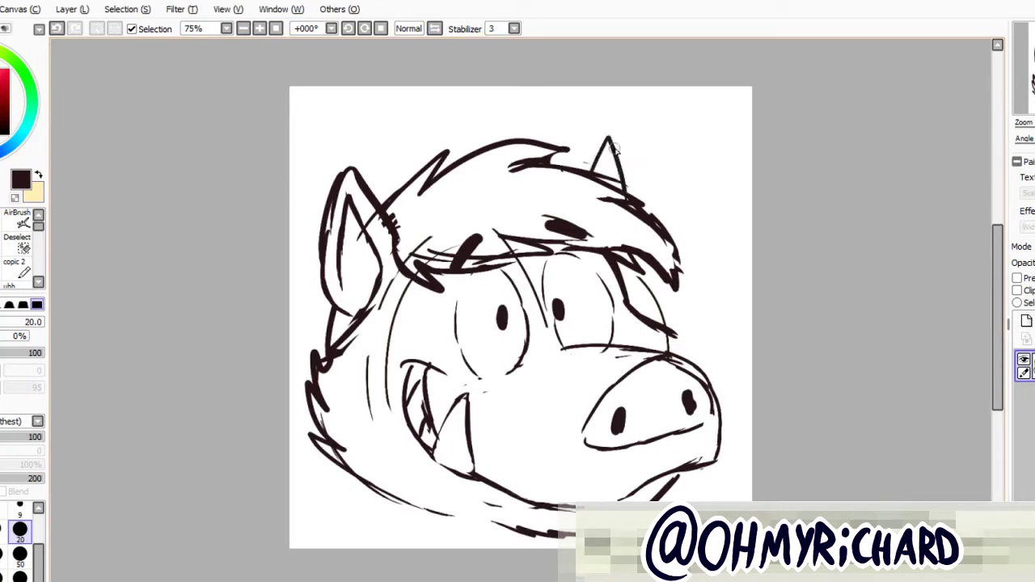
pyautogui.moveTo(614, 148); pyautogui.dragTo(641, 201)
pyautogui.moveTo(645, 319); pyautogui.dragTo(684, 359)
pyautogui.press('e')
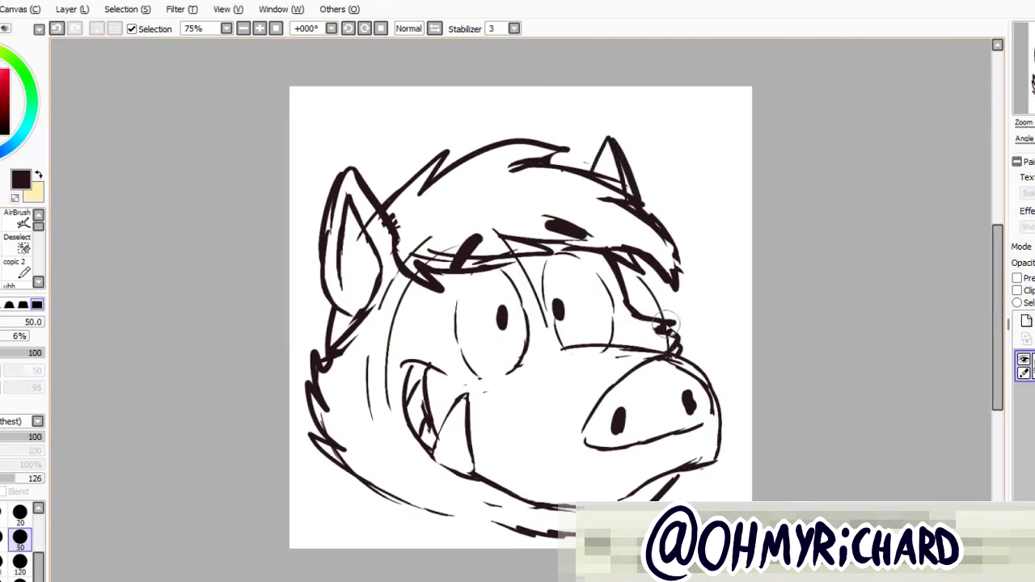
pyautogui.moveTo(521, 298); pyautogui.dragTo(534, 275)
pyautogui.moveTo(396, 275); pyautogui.dragTo(388, 356)
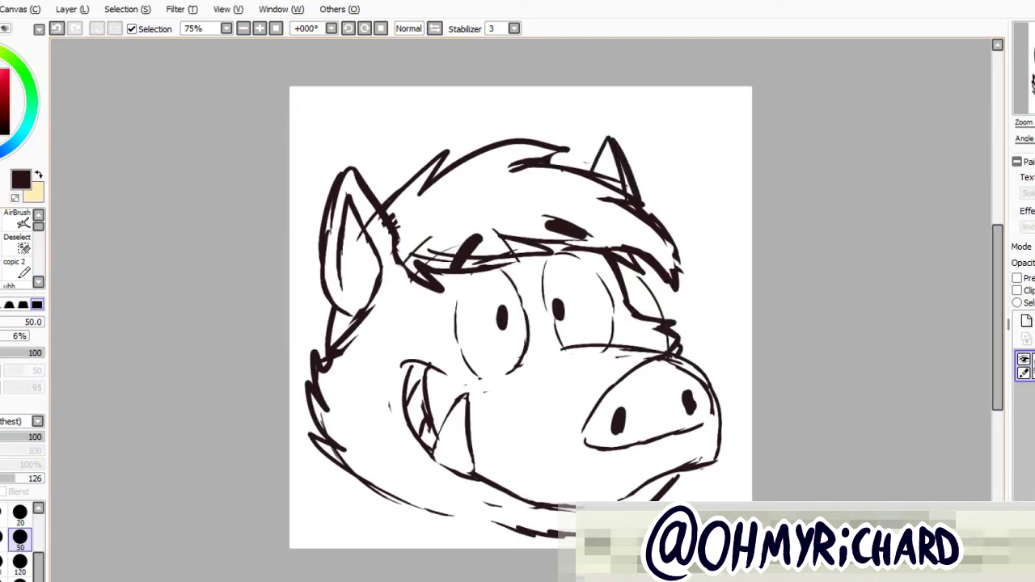
pyautogui.click(72, 9)
pyautogui.click(70, 261)
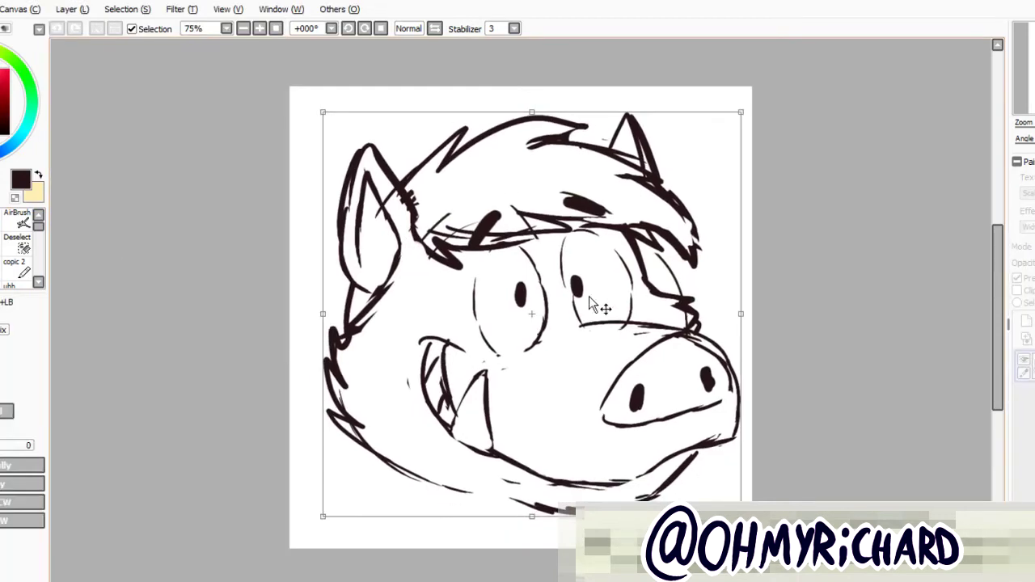
pyautogui.press('Return')
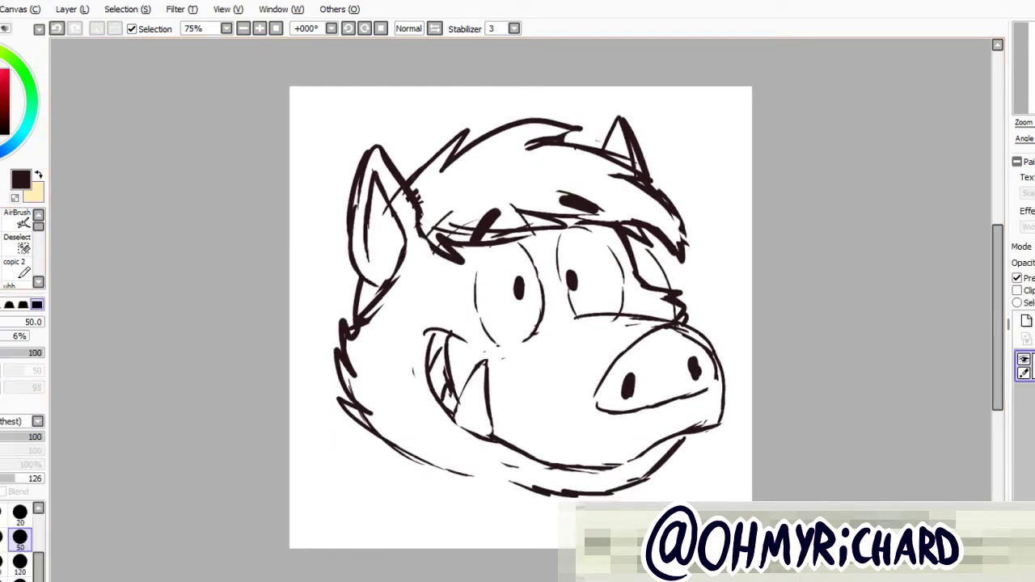
pyautogui.moveTo(455, 369)
pyautogui.mouseDown()
pyautogui.moveTo(601, 458)
pyautogui.moveTo(686, 423)
pyautogui.moveTo(439, 474)
pyautogui.moveTo(348, 400)
pyautogui.mouseUp()
pyautogui.press('n')
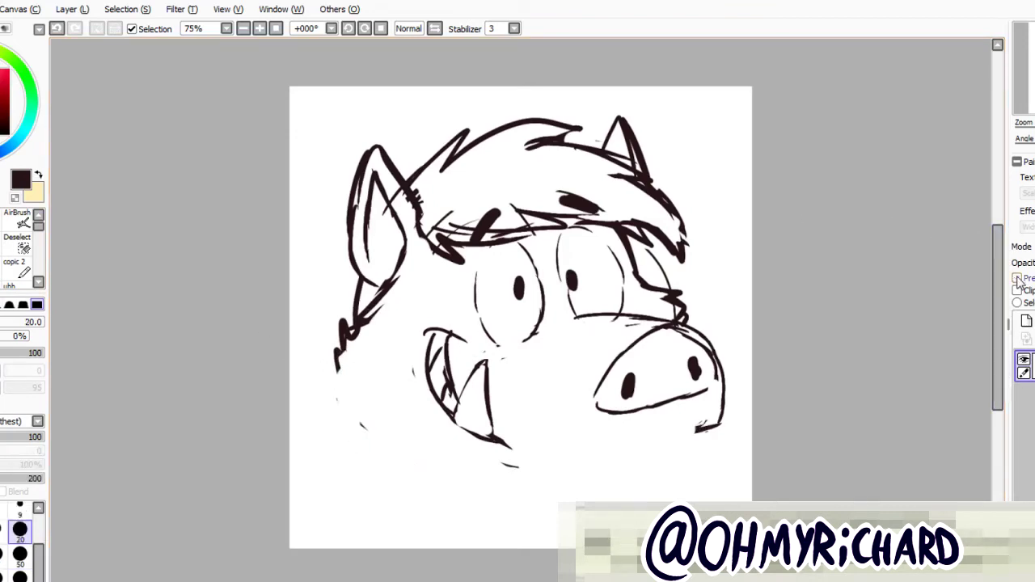
pyautogui.hotkey('ctrl', 'z')
pyautogui.hotkey('ctrl', 'z')
pyautogui.hotkey('ctrl', 'z')
# Scale the head sketch down slightly and move it higher on the canvas
pyautogui.hotkey('ctrl', 't')
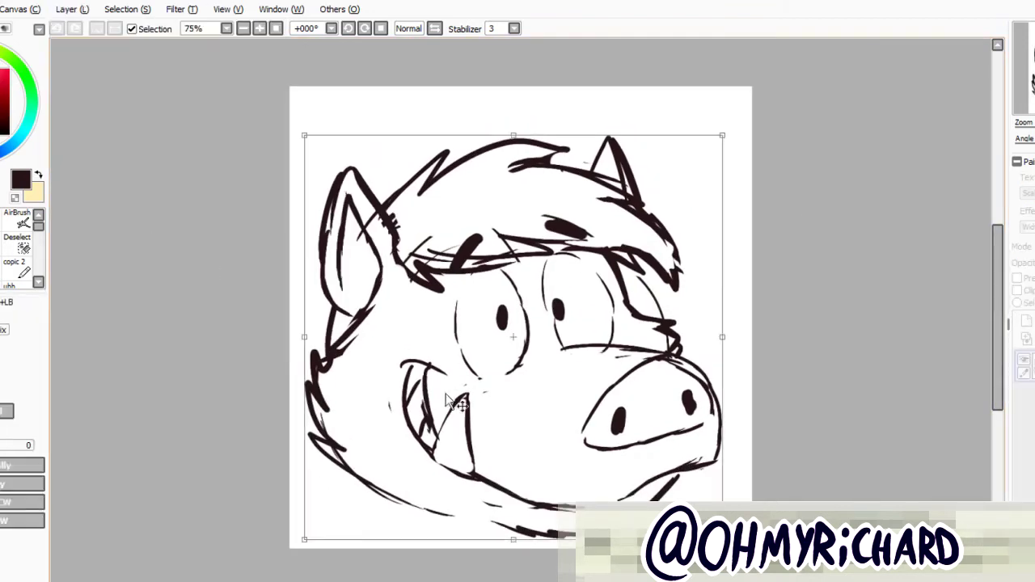
pyautogui.moveTo(734, 127); pyautogui.dragTo(734, 102)
pyautogui.moveTo(615, 380); pyautogui.dragTo(663, 283)
pyautogui.press('Return')
# Erase the lower jaw outline and redraw it as a deeper, rounder curve from the cheek fur to beneath the snout
pyautogui.press('e')
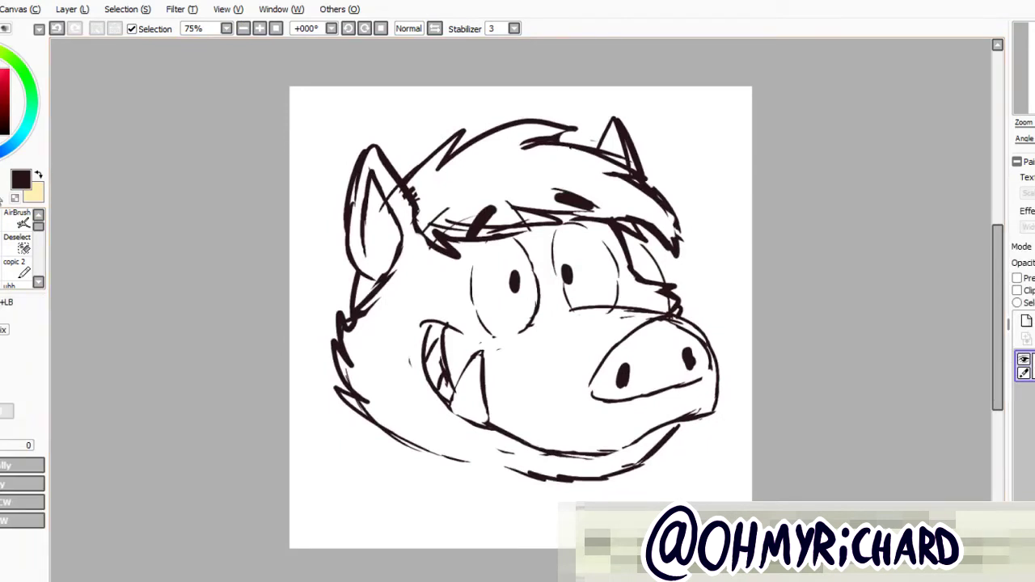
pyautogui.moveTo(687, 421)
pyautogui.mouseDown()
pyautogui.moveTo(628, 490)
pyautogui.moveTo(446, 445)
pyautogui.moveTo(410, 463)
pyautogui.mouseUp()
pyautogui.press('n')
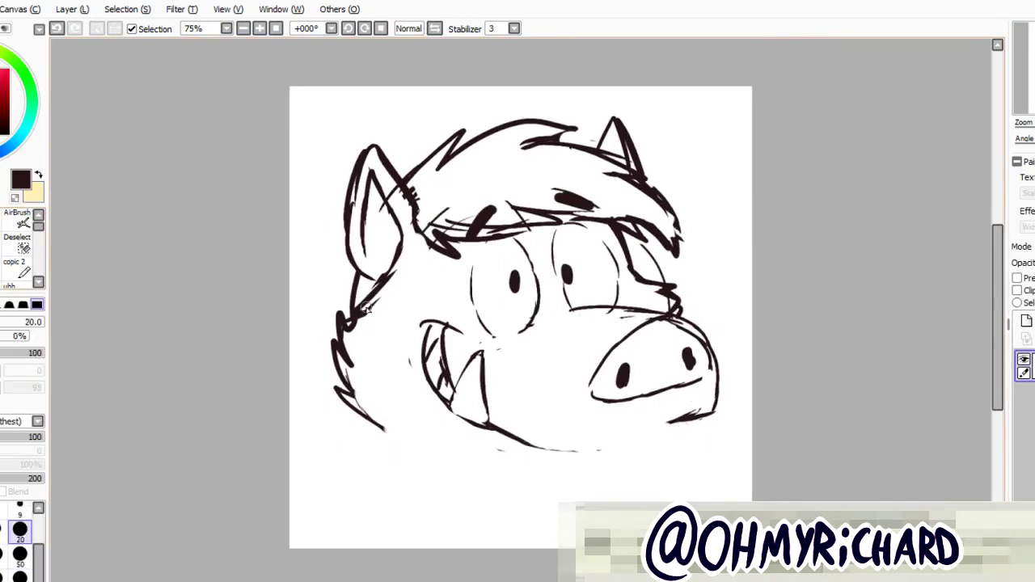
pyautogui.moveTo(364, 304); pyautogui.dragTo(334, 404)
pyautogui.moveTo(328, 372); pyautogui.dragTo(385, 473)
pyautogui.moveTo(343, 424); pyautogui.dragTo(573, 505)
pyautogui.moveTo(501, 502); pyautogui.dragTo(576, 516)
pyautogui.moveTo(608, 501); pyautogui.dragTo(686, 467)
pyautogui.moveTo(642, 496); pyautogui.dragTo(701, 441)
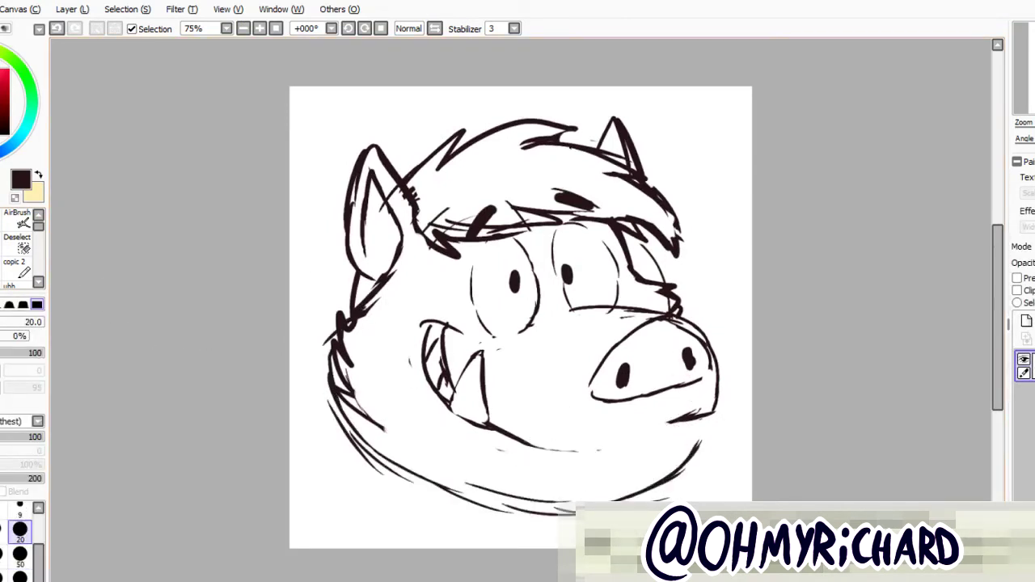
# Erase the old mouth, tusk and snout tip, and redraw the muzzle as a larger rounded curve from the cheek crease
pyautogui.press('e')
pyautogui.moveTo(485, 356)
pyautogui.mouseDown()
pyautogui.moveTo(475, 388)
pyautogui.moveTo(485, 425)
pyautogui.mouseUp()
pyautogui.moveTo(493, 445); pyautogui.dragTo(558, 453)
pyautogui.moveTo(457, 338)
pyautogui.mouseDown()
pyautogui.moveTo(443, 429)
pyautogui.moveTo(651, 467)
pyautogui.moveTo(719, 392)
pyautogui.mouseUp()
pyautogui.press('n')
pyautogui.press('e')
pyautogui.moveTo(712, 354)
pyautogui.mouseDown()
pyautogui.moveTo(698, 433)
pyautogui.moveTo(667, 422)
pyautogui.mouseUp()
pyautogui.press('n')
# Draw a pointed tusk on the new mouth line and try an extra line at the mouth's corner
pyautogui.moveTo(441, 393); pyautogui.dragTo(503, 349)
pyautogui.click(64, 26)
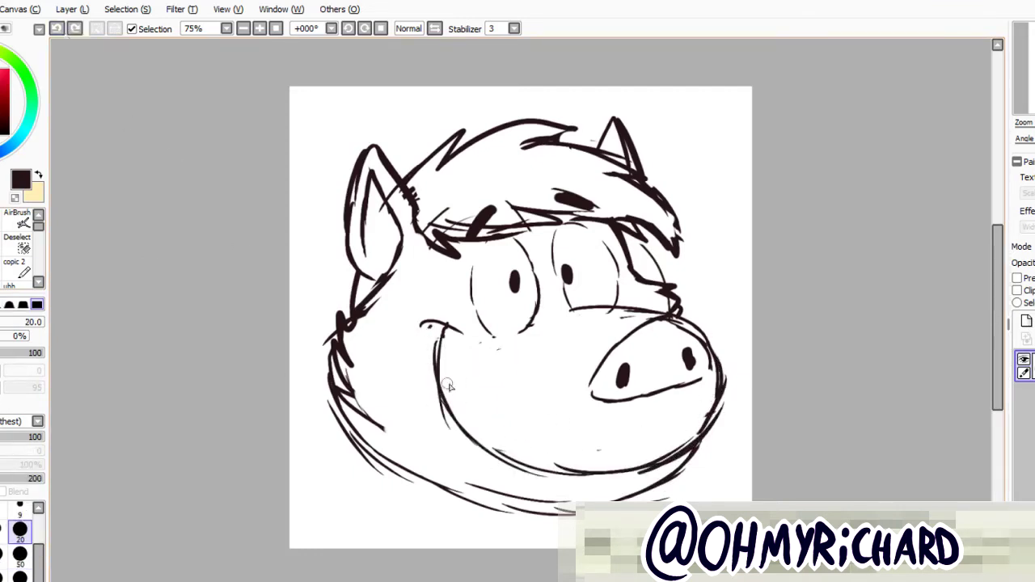
pyautogui.moveTo(447, 407); pyautogui.dragTo(484, 440)
pyautogui.moveTo(420, 323); pyautogui.dragTo(426, 388)
pyautogui.moveTo(436, 340); pyautogui.dragTo(442, 409)
pyautogui.hotkey('ctrl', 'z')
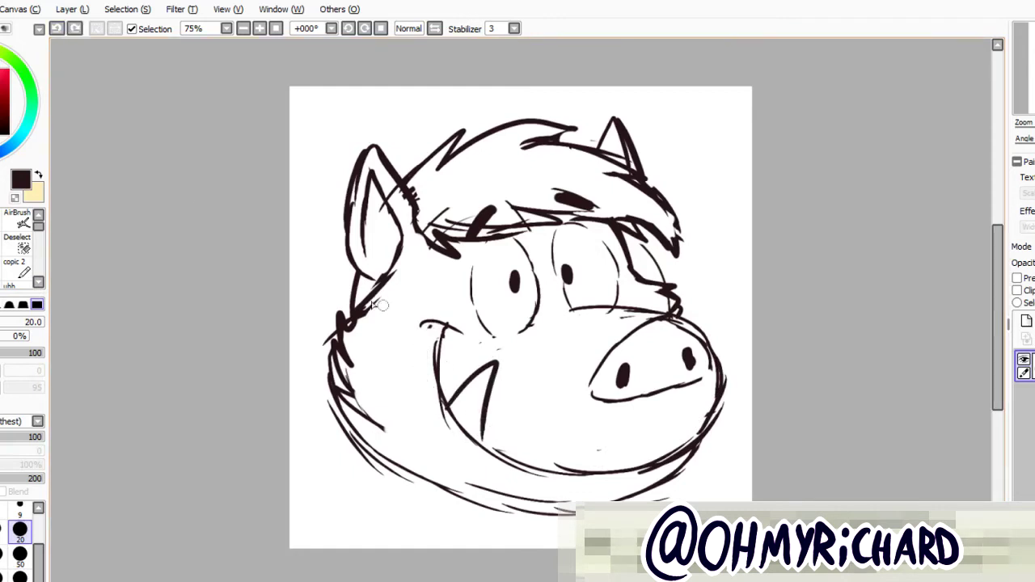
# Redraw the mouth's corner as a narrow curved wedge with small teeth and erase the old crease around it
pyautogui.press('e')
pyautogui.moveTo(436, 323); pyautogui.dragTo(430, 400)
pyautogui.press('n')
pyautogui.moveTo(424, 339); pyautogui.dragTo(436, 400)
pyautogui.moveTo(433, 315)
pyautogui.mouseDown()
pyautogui.moveTo(405, 380)
pyautogui.moveTo(436, 398)
pyautogui.mouseUp()
pyautogui.moveTo(413, 317); pyautogui.dragTo(432, 332)
pyautogui.moveTo(416, 374); pyautogui.dragTo(439, 401)
pyautogui.press('e')
pyautogui.moveTo(404, 332); pyautogui.dragTo(401, 389)
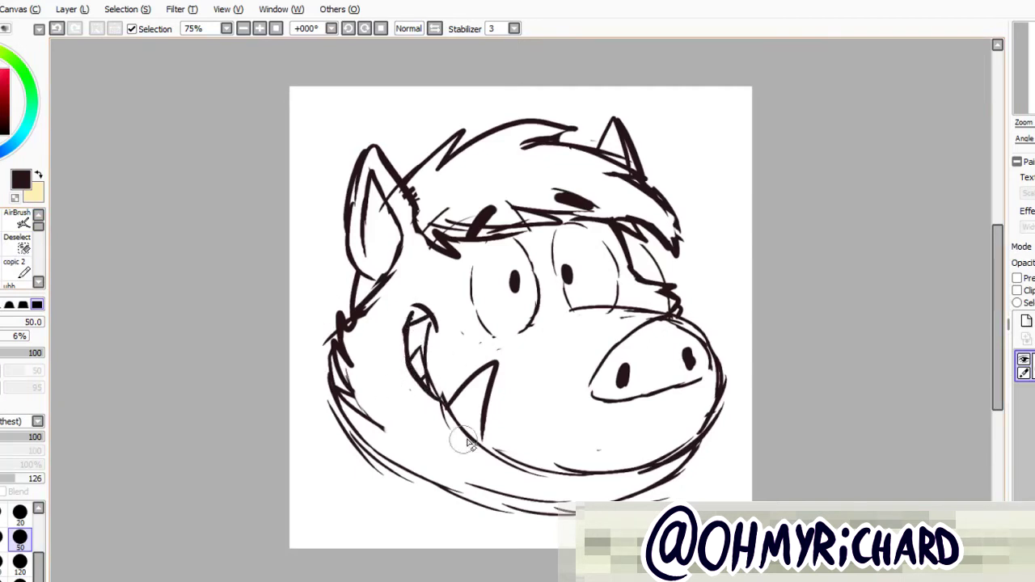
# Erase and redraw the jaw's underside beneath the mouth, and shift the cheek fur outline slightly outward
pyautogui.moveTo(404, 469)
pyautogui.mouseDown()
pyautogui.moveTo(526, 511)
pyautogui.moveTo(578, 514)
pyautogui.mouseUp()
pyautogui.press('n')
pyautogui.moveTo(469, 499); pyautogui.dragTo(576, 511)
pyautogui.moveTo(590, 497); pyautogui.dragTo(672, 477)
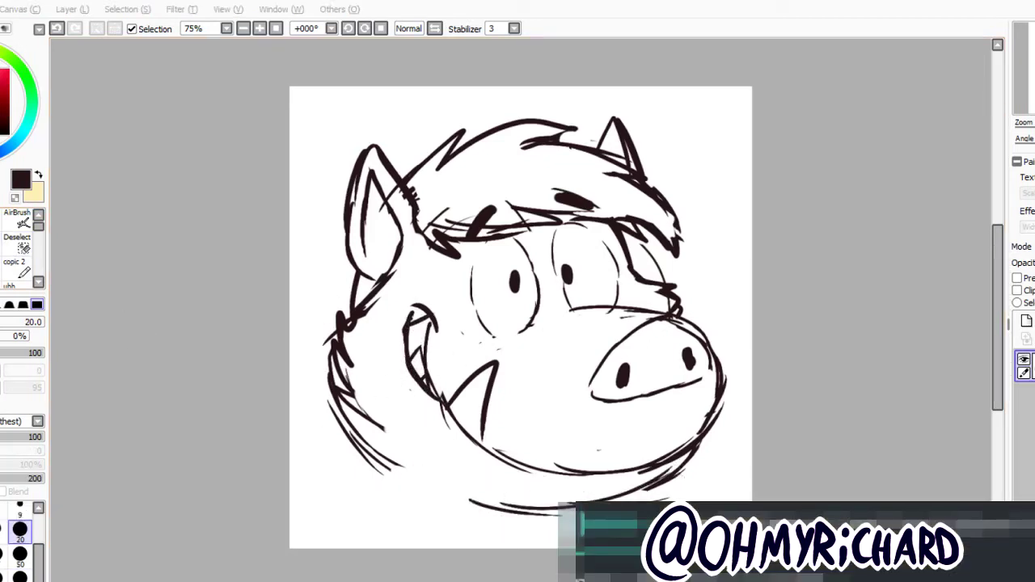
pyautogui.moveTo(375, 283)
pyautogui.mouseDown()
pyautogui.moveTo(336, 317)
pyautogui.moveTo(353, 369)
pyautogui.moveTo(388, 366)
pyautogui.mouseUp()
# Replace the toothed mouth corner and tusk with a single thick mouth curve topped by a bold cheek crease
pyautogui.press('e')
pyautogui.moveTo(408, 324)
pyautogui.mouseDown()
pyautogui.moveTo(423, 300)
pyautogui.moveTo(477, 380)
pyautogui.moveTo(453, 420)
pyautogui.mouseUp()
pyautogui.moveTo(443, 331)
pyautogui.mouseDown()
pyautogui.moveTo(484, 453)
pyautogui.moveTo(469, 449)
pyautogui.mouseUp()
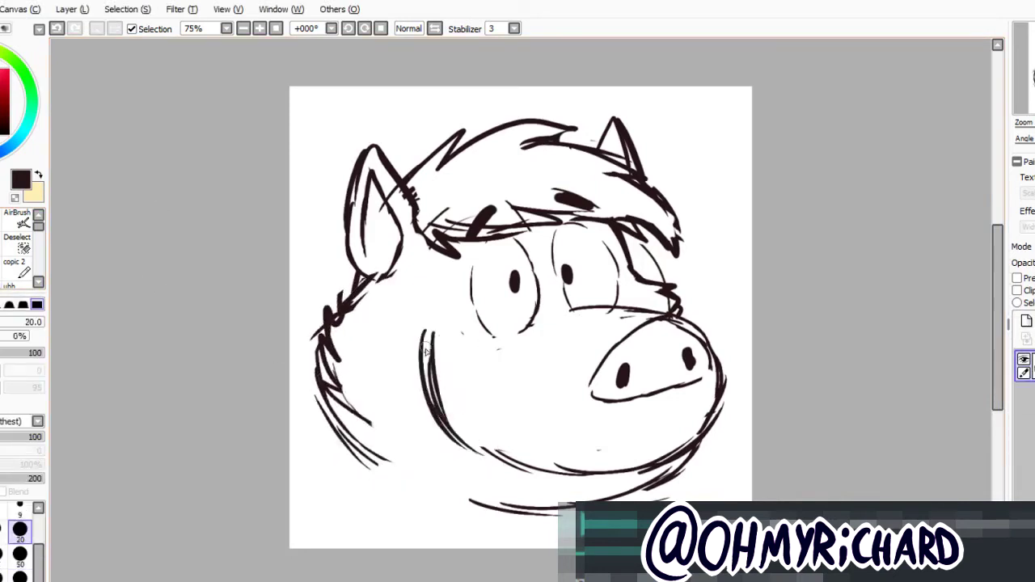
pyautogui.moveTo(406, 307); pyautogui.dragTo(451, 338)
pyautogui.press(']')
pyautogui.hotkey('ctrl', 'z')
pyautogui.hotkey('ctrl', 'z')
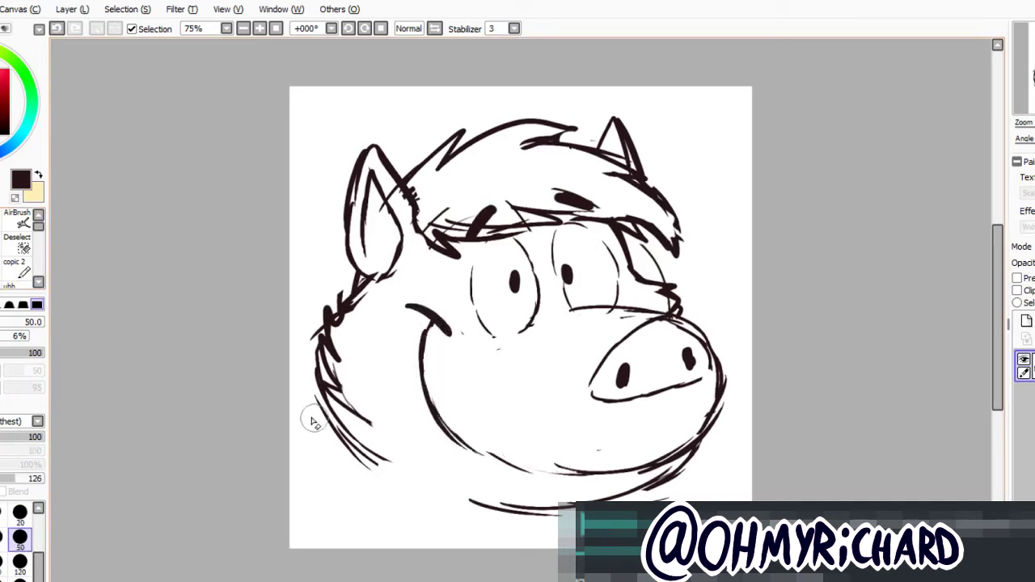
# Draw a pointed tusk on the mouth curve and reinforce the mouth line and chin beneath it
pyautogui.press('[')
pyautogui.moveTo(437, 409)
pyautogui.mouseDown()
pyautogui.moveTo(474, 367)
pyautogui.moveTo(487, 454)
pyautogui.mouseUp()
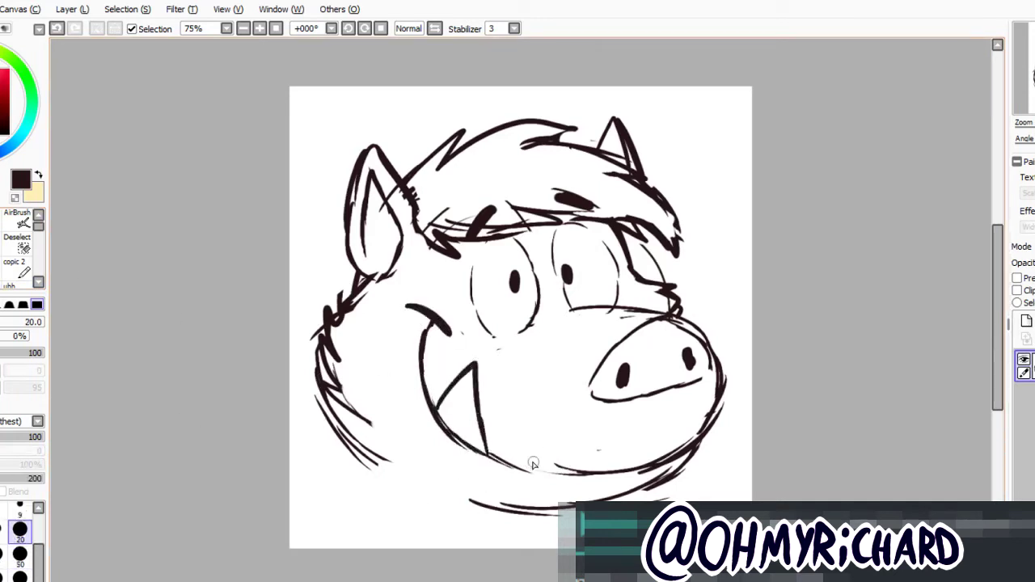
pyautogui.moveTo(501, 506)
pyautogui.mouseDown()
pyautogui.moveTo(590, 514)
pyautogui.moveTo(671, 450)
pyautogui.mouseUp()
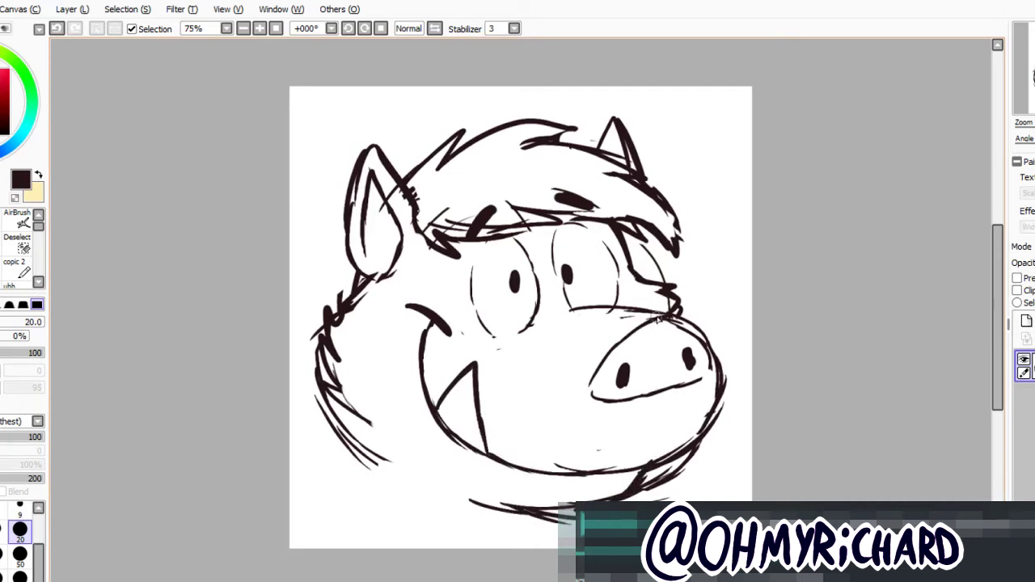
# Redraw the snout's nose pad as a larger, thicker rounded triangle with two oval nostrils
pyautogui.moveTo(659, 319)
pyautogui.mouseDown()
pyautogui.moveTo(569, 396)
pyautogui.moveTo(671, 419)
pyautogui.moveTo(712, 389)
pyautogui.moveTo(697, 328)
pyautogui.moveTo(647, 325)
pyautogui.moveTo(612, 393)
pyautogui.moveTo(687, 340)
pyautogui.moveTo(684, 327)
pyautogui.mouseUp()
pyautogui.press('e')
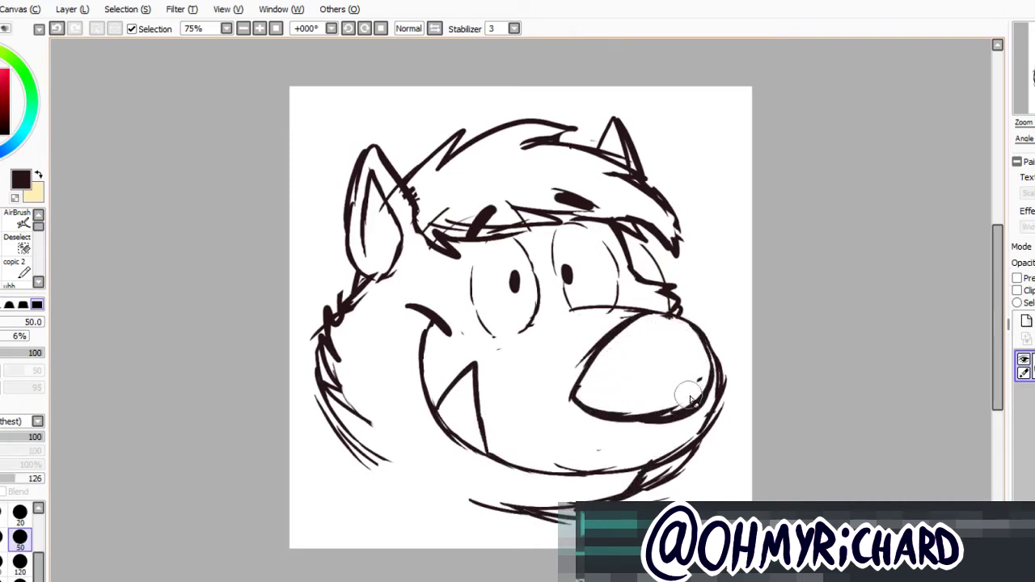
pyautogui.moveTo(659, 402)
pyautogui.mouseDown()
pyautogui.moveTo(712, 380)
pyautogui.moveTo(688, 319)
pyautogui.mouseUp()
pyautogui.press('n')
pyautogui.moveTo(598, 401)
pyautogui.mouseDown()
pyautogui.moveTo(721, 378)
pyautogui.moveTo(676, 317)
pyautogui.mouseUp()
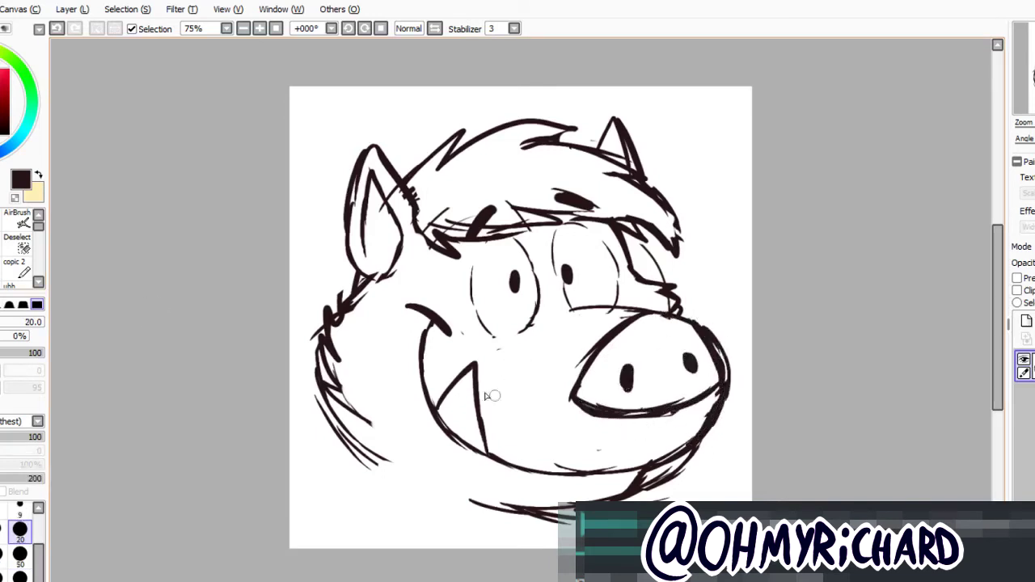
# Erase the far side of the face beside the eye and redraw it farther outward with spiky cheek fur
pyautogui.press('e')
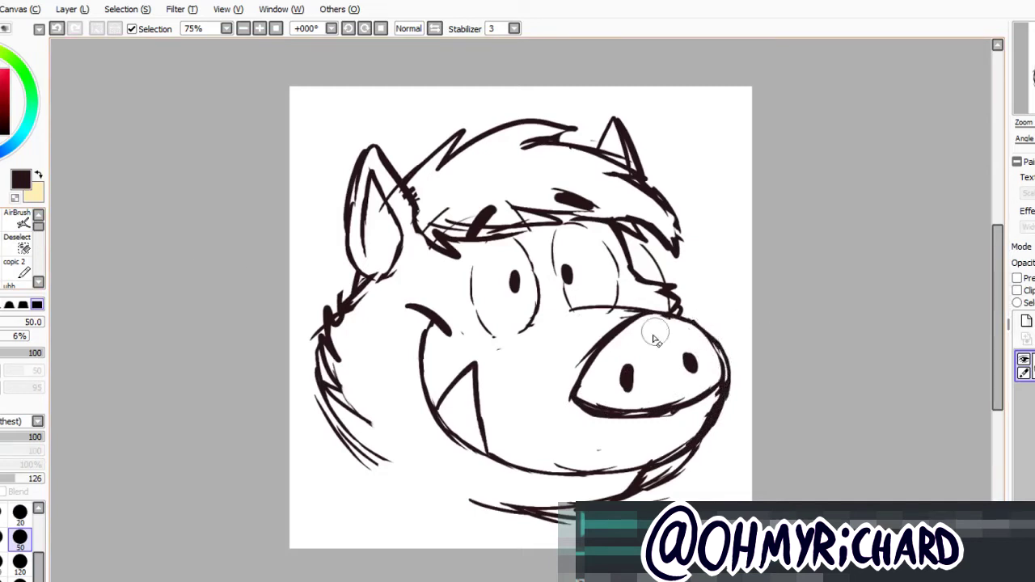
pyautogui.moveTo(644, 251)
pyautogui.mouseDown()
pyautogui.moveTo(668, 279)
pyautogui.moveTo(622, 251)
pyautogui.moveTo(680, 303)
pyautogui.moveTo(675, 283)
pyautogui.mouseUp()
pyautogui.press('n')
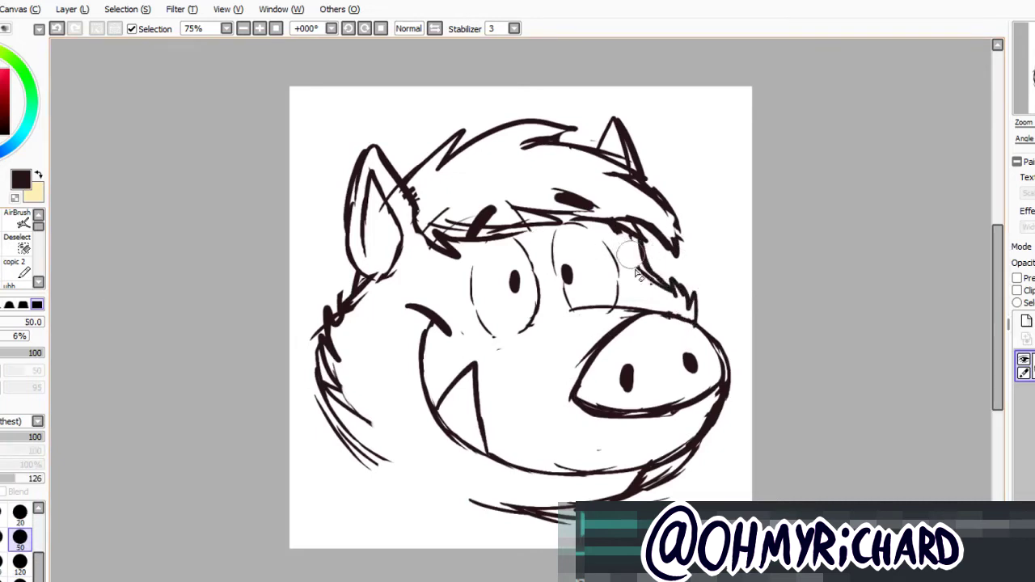
# Extend the jaw outline beneath the cheek, add the neck, and redraw the chin's underside with furry strokes
pyautogui.moveTo(345, 432); pyautogui.dragTo(435, 499)
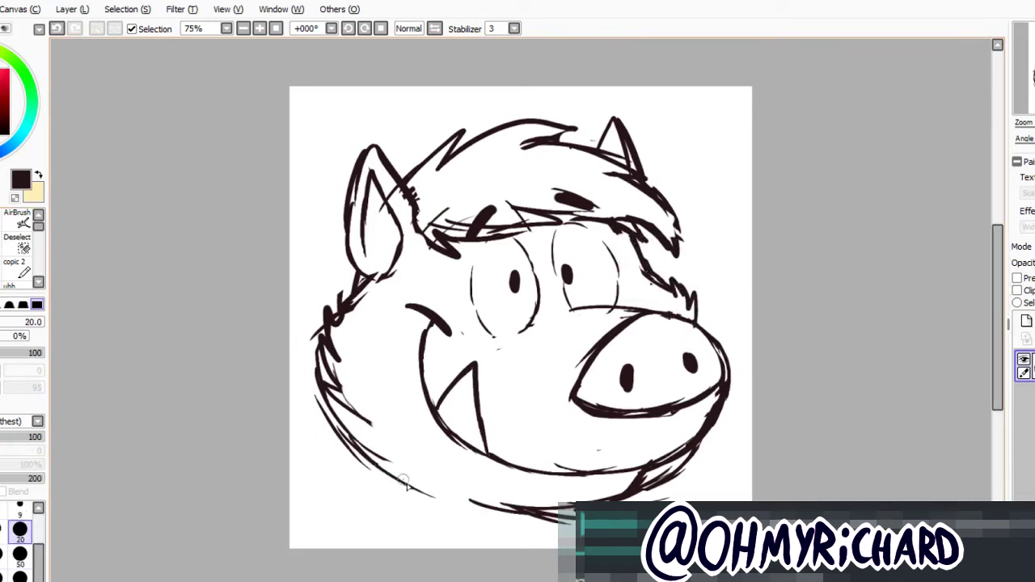
pyautogui.moveTo(368, 476); pyautogui.dragTo(334, 465)
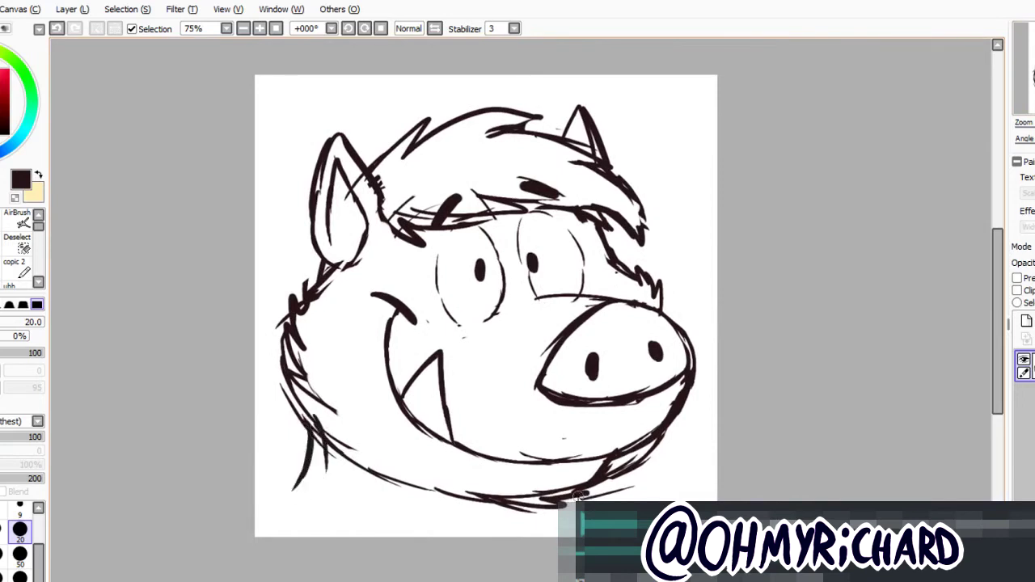
pyautogui.press('e')
pyautogui.moveTo(566, 497)
pyautogui.mouseDown()
pyautogui.moveTo(623, 462)
pyautogui.moveTo(462, 497)
pyautogui.moveTo(519, 491)
pyautogui.mouseUp()
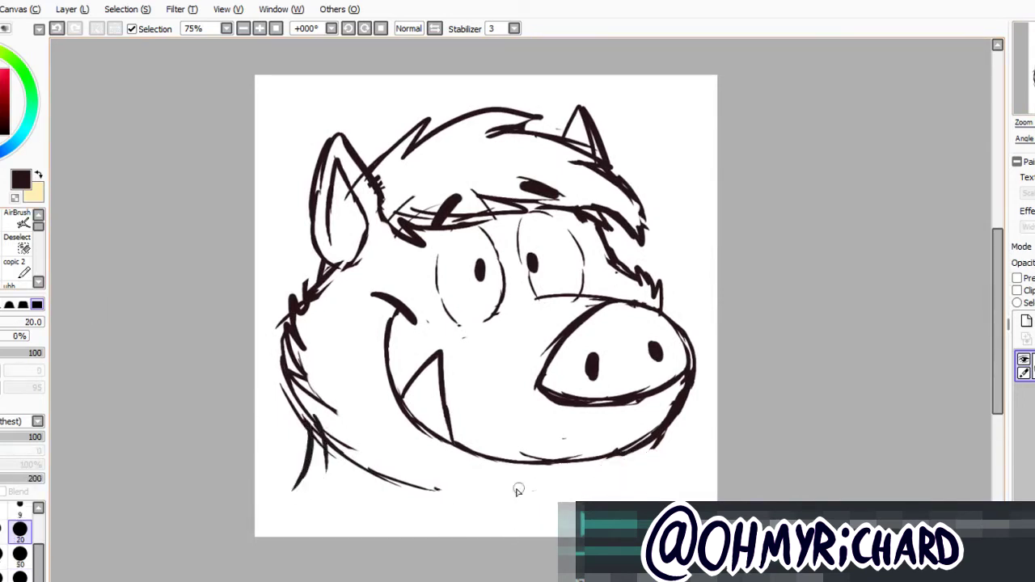
pyautogui.moveTo(451, 497); pyautogui.dragTo(576, 495)
# Draw a thin sloping shoulder line at the neck's base and clean up stray jaw and hairline strokes
pyautogui.moveTo(316, 481); pyautogui.dragTo(224, 537)
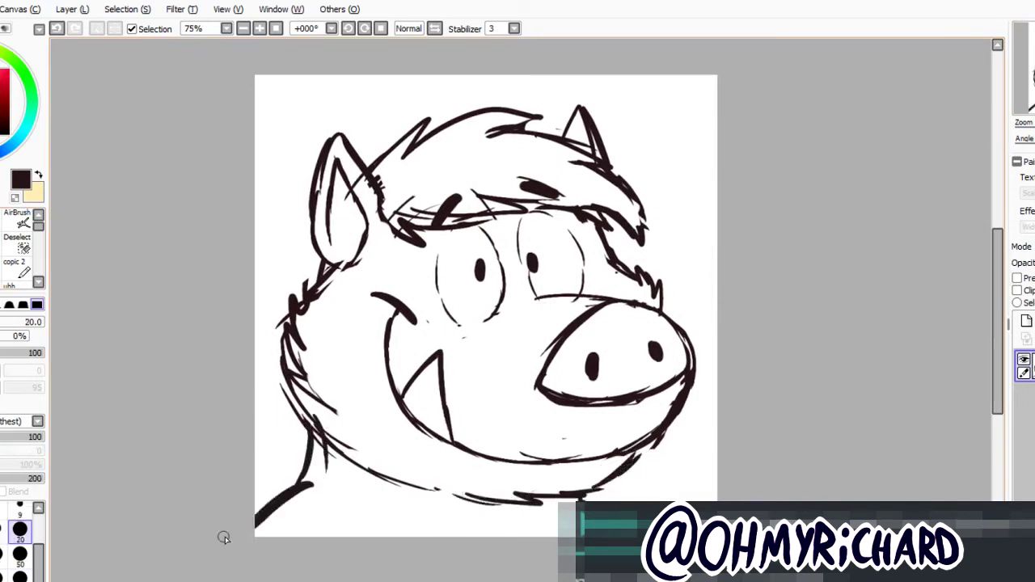
pyautogui.hotkey('ctrl', 'z')
pyautogui.moveTo(322, 482); pyautogui.dragTo(243, 524)
pyautogui.press(']')
pyautogui.scroll(-1, 485, 307)
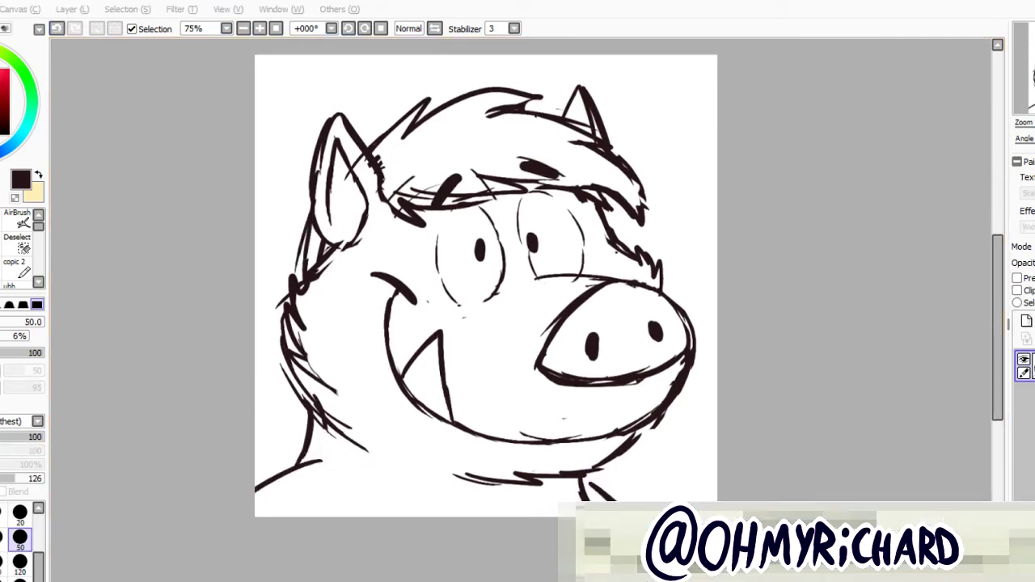
pyautogui.click(757, 437)
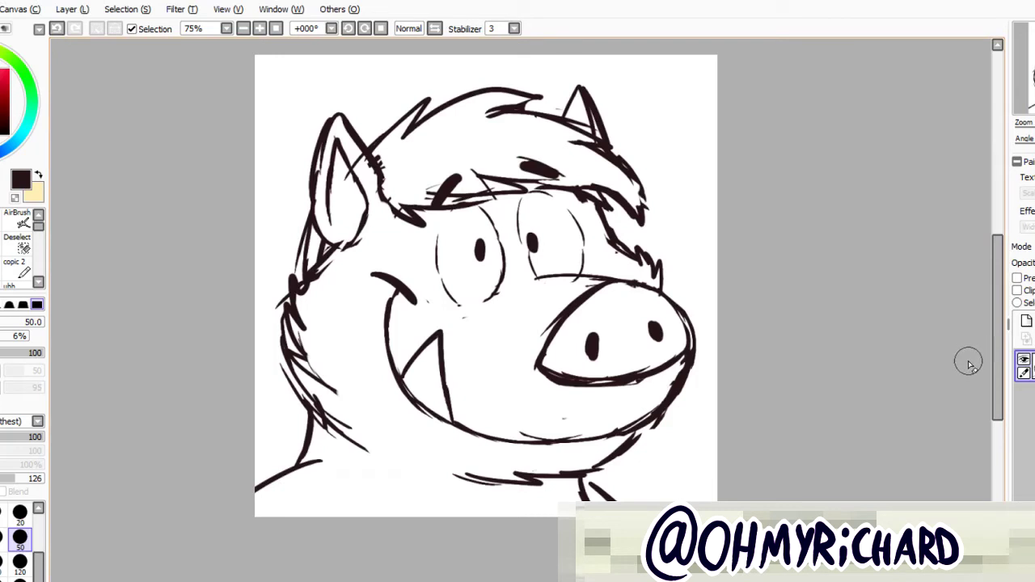
# On a new layer beneath the line art, outline the head and shoulders silhouette and fill it with flat grey
pyautogui.click(1025, 321)
pyautogui.press('b')
pyautogui.moveTo(301, 283)
pyautogui.mouseDown()
pyautogui.moveTo(332, 425)
pyautogui.moveTo(356, 441)
pyautogui.mouseUp()
pyautogui.moveTo(322, 465); pyautogui.dragTo(257, 509)
pyautogui.moveTo(578, 506)
pyautogui.mouseDown()
pyautogui.moveTo(570, 453)
pyautogui.moveTo(659, 392)
pyautogui.moveTo(686, 291)
pyautogui.moveTo(599, 190)
pyautogui.moveTo(578, 136)
pyautogui.moveTo(437, 101)
pyautogui.moveTo(381, 146)
pyautogui.moveTo(340, 267)
pyautogui.mouseUp()
pyautogui.moveTo(319, 226); pyautogui.dragTo(299, 283)
pyautogui.press('g')
pyautogui.click(257, 507)
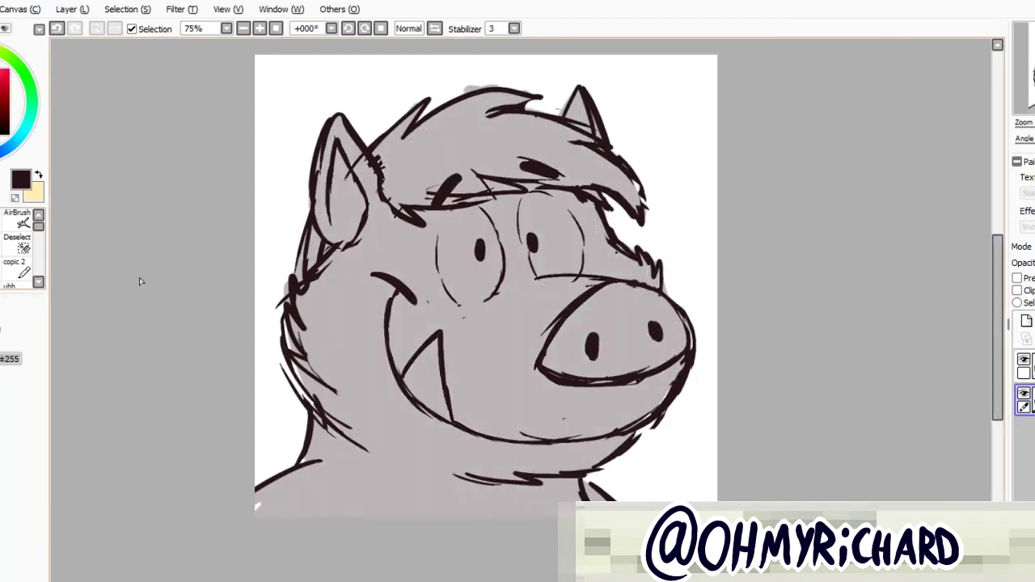
# Erase the grey fill from both eyes, the nose pad, the tusk and the inside of the near ear
pyautogui.press('e')
pyautogui.moveTo(473, 279)
pyautogui.mouseDown()
pyautogui.moveTo(458, 232)
pyautogui.moveTo(555, 238)
pyautogui.mouseUp()
pyautogui.moveTo(602, 295)
pyautogui.mouseDown()
pyautogui.moveTo(613, 364)
pyautogui.moveTo(612, 300)
pyautogui.moveTo(635, 339)
pyautogui.mouseUp()
pyautogui.moveTo(404, 380)
pyautogui.mouseDown()
pyautogui.moveTo(437, 380)
pyautogui.moveTo(429, 364)
pyautogui.mouseUp()
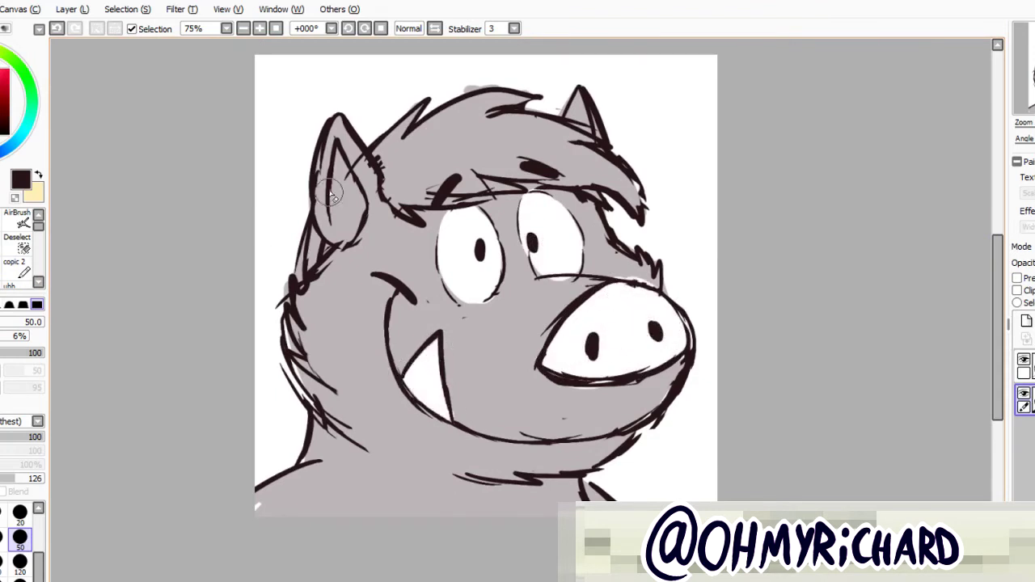
pyautogui.moveTo(332, 194)
pyautogui.mouseDown()
pyautogui.moveTo(344, 214)
pyautogui.moveTo(348, 206)
pyautogui.mouseUp()
# On another new layer, trace the hair's edges in darker grey and fill the hair with the same tone
pyautogui.press('n')
pyautogui.click(1026, 338)
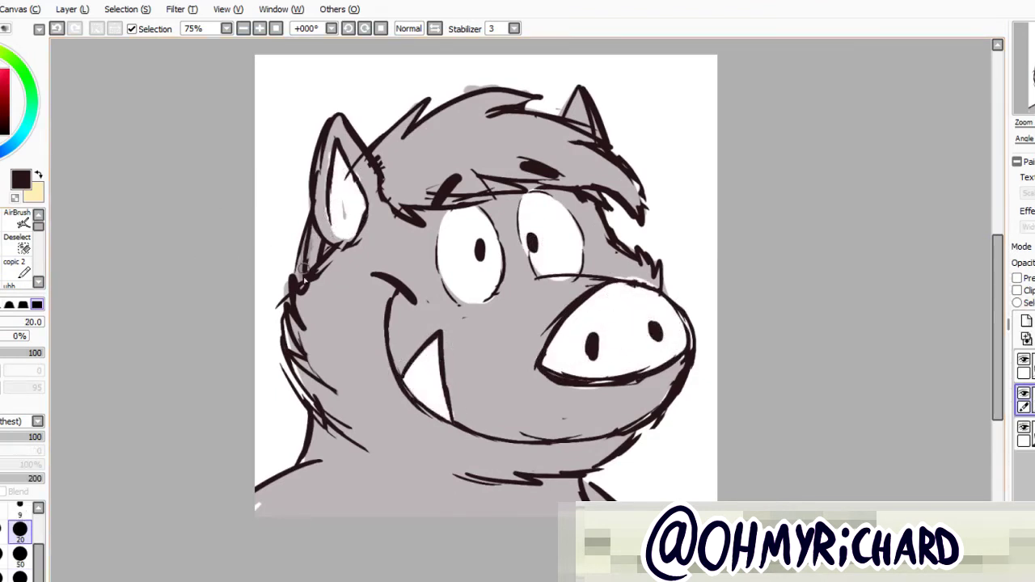
pyautogui.moveTo(390, 144)
pyautogui.mouseDown()
pyautogui.moveTo(386, 190)
pyautogui.moveTo(449, 104)
pyautogui.moveTo(538, 88)
pyautogui.moveTo(627, 189)
pyautogui.moveTo(485, 184)
pyautogui.moveTo(397, 202)
pyautogui.mouseUp()
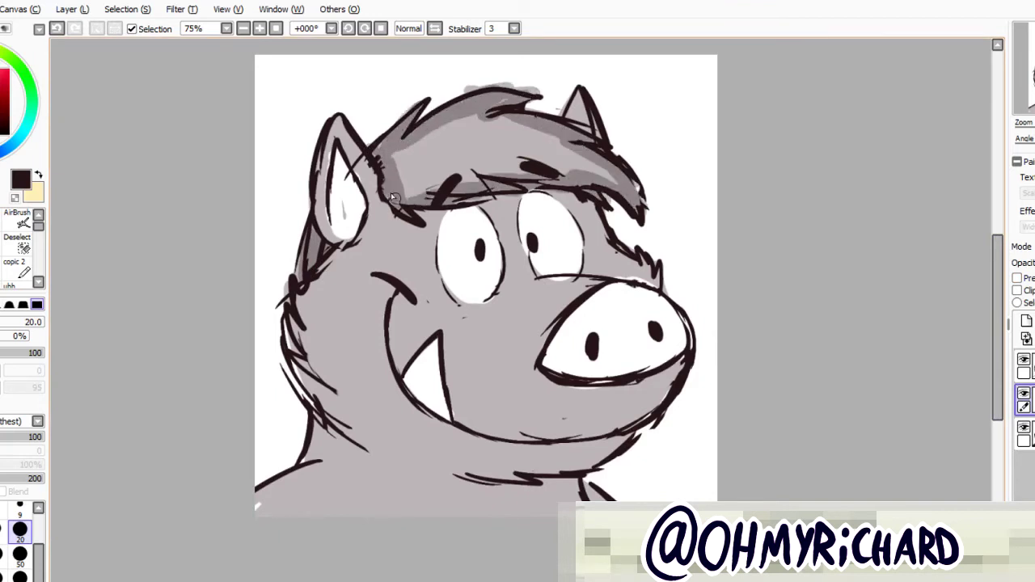
pyautogui.click(36, 209)
pyautogui.click(518, 146)
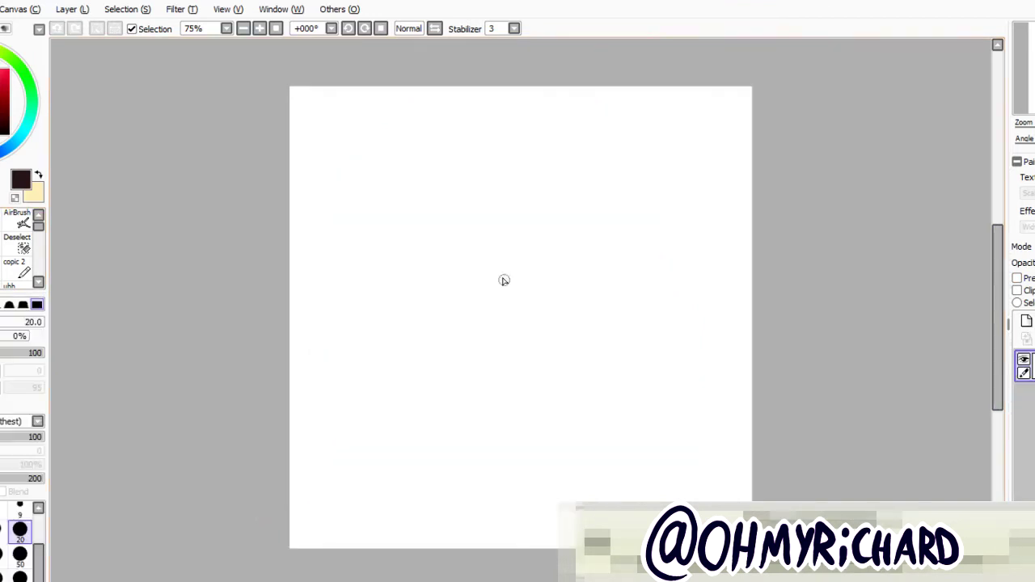
# Sketch a round head with crossed facial guidelines on a blank canvas, and glance at the wolf reference in the browser
pyautogui.moveTo(595, 210); pyautogui.dragTo(574, 434)
pyautogui.moveTo(522, 162); pyautogui.dragTo(663, 251)
pyautogui.moveTo(494, 179); pyautogui.dragTo(558, 354)
pyautogui.moveTo(453, 328); pyautogui.dragTo(616, 300)
pyautogui.moveTo(482, 331); pyautogui.dragTo(594, 309)
pyautogui.hotkey('alt', 'Tab')
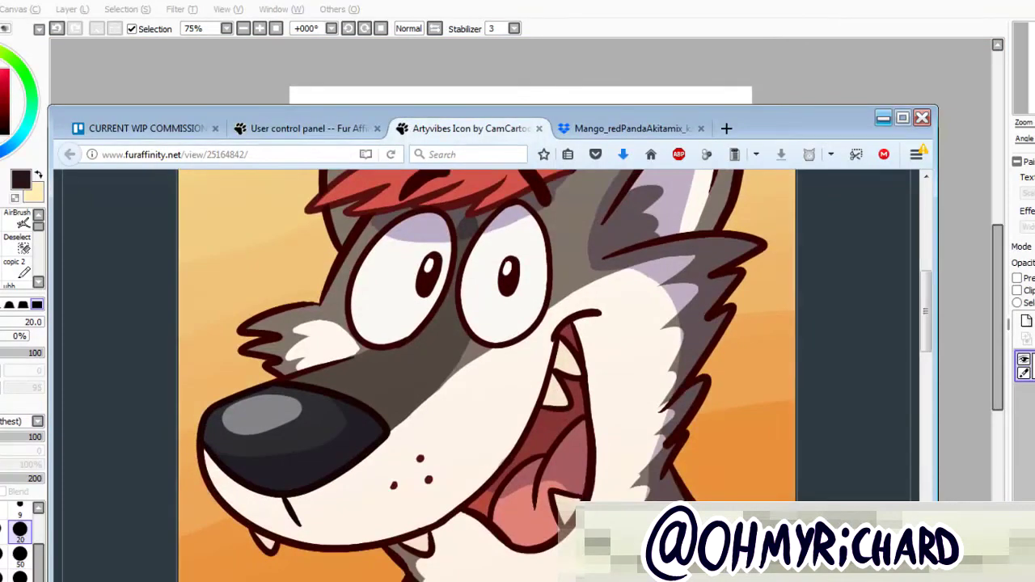
pyautogui.click(883, 118)
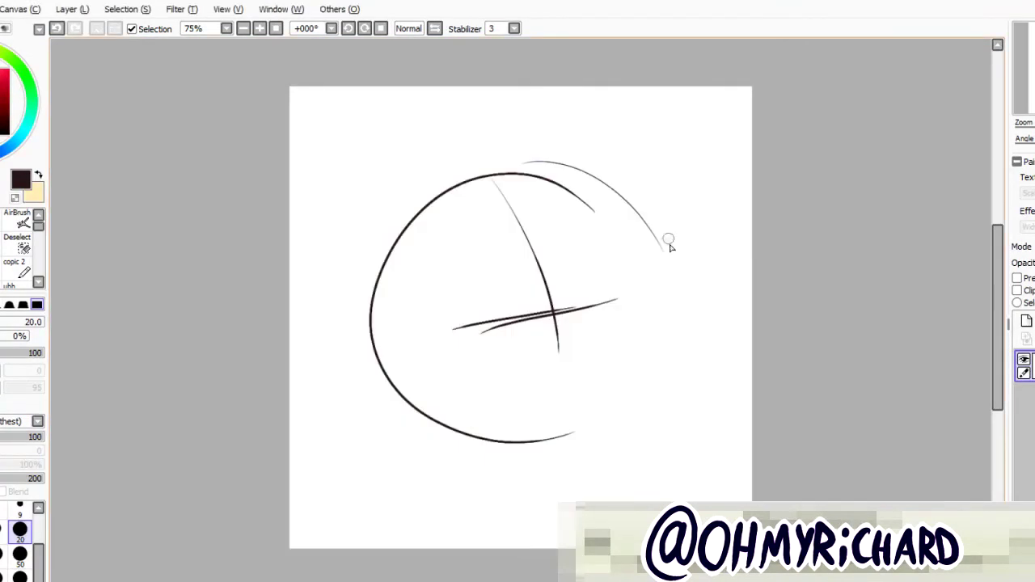
# Sketch a blunt muzzle with a cheek crease and open lower jaw, and reinforce the forehead and centre line
pyautogui.moveTo(614, 298); pyautogui.dragTo(701, 324)
pyautogui.moveTo(417, 297); pyautogui.dragTo(473, 313)
pyautogui.moveTo(455, 301)
pyautogui.mouseDown()
pyautogui.moveTo(481, 364)
pyautogui.moveTo(631, 441)
pyautogui.mouseUp()
pyautogui.moveTo(616, 427); pyautogui.dragTo(709, 330)
pyautogui.moveTo(442, 297); pyautogui.dragTo(446, 407)
pyautogui.moveTo(476, 427); pyautogui.dragTo(469, 405)
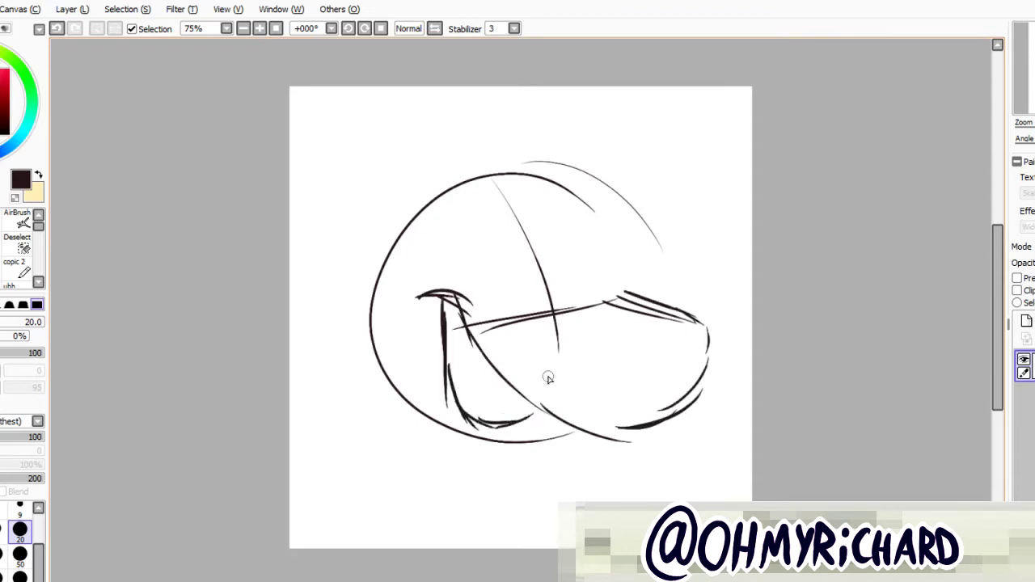
pyautogui.moveTo(616, 267); pyautogui.dragTo(589, 202)
pyautogui.moveTo(445, 186)
pyautogui.mouseDown()
pyautogui.moveTo(513, 163)
pyautogui.moveTo(555, 315)
pyautogui.mouseUp()
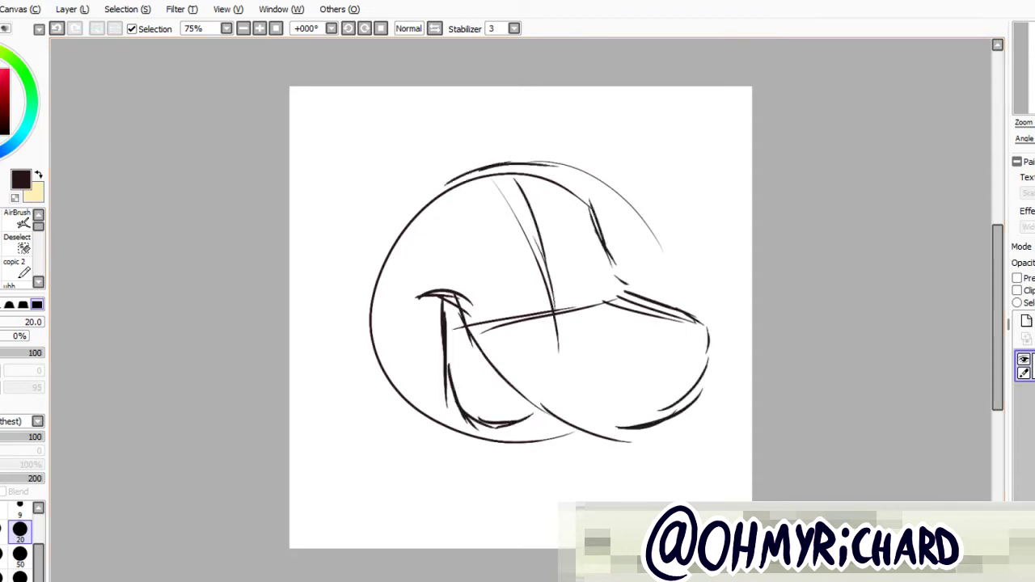
# Erase the cheek crease, open mouth and upper muzzle lines with a larger eraser
pyautogui.press(']')
pyautogui.press(']')
pyautogui.press(']')
pyautogui.press(']')
pyautogui.press(']')
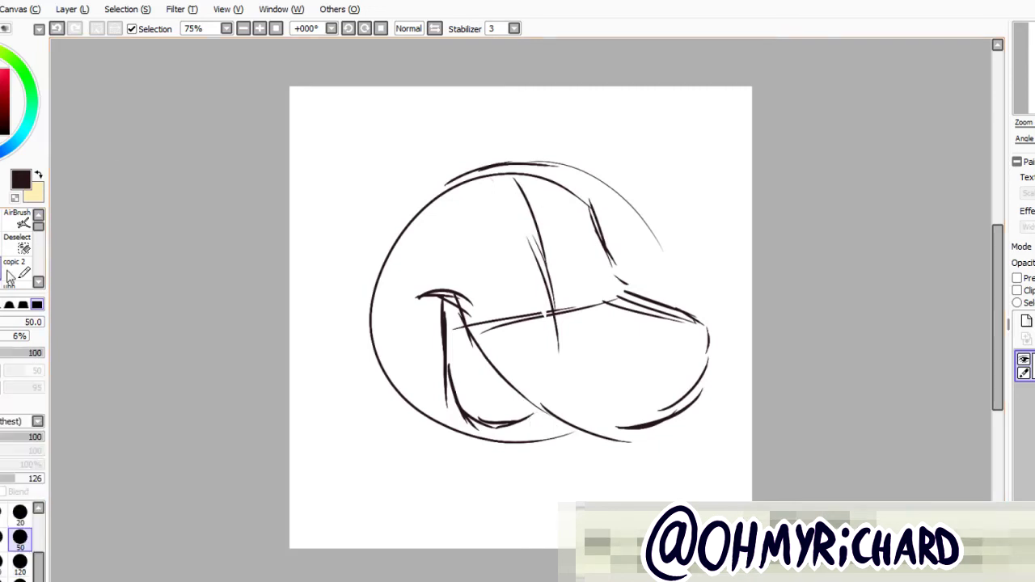
pyautogui.moveTo(473, 303)
pyautogui.mouseDown()
pyautogui.moveTo(428, 299)
pyautogui.moveTo(517, 368)
pyautogui.mouseUp()
pyautogui.moveTo(513, 413); pyautogui.dragTo(566, 417)
pyautogui.moveTo(695, 317); pyautogui.dragTo(623, 295)
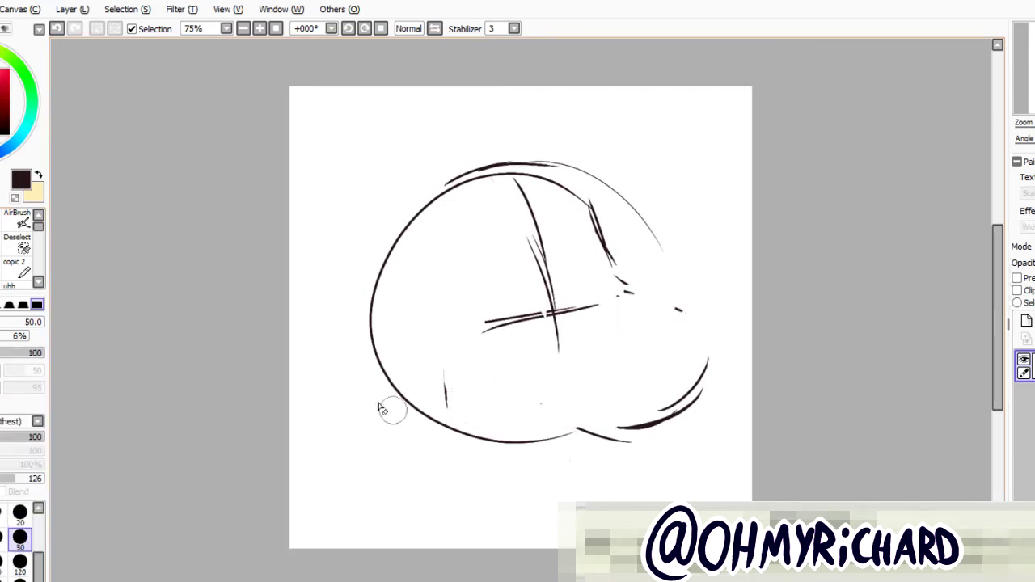
# Sketch two tall oval eyes on either side of the centre line and add dark pupils
pyautogui.press('n')
pyautogui.moveTo(499, 230)
pyautogui.mouseDown()
pyautogui.moveTo(485, 236)
pyautogui.moveTo(498, 315)
pyautogui.moveTo(524, 228)
pyautogui.mouseUp()
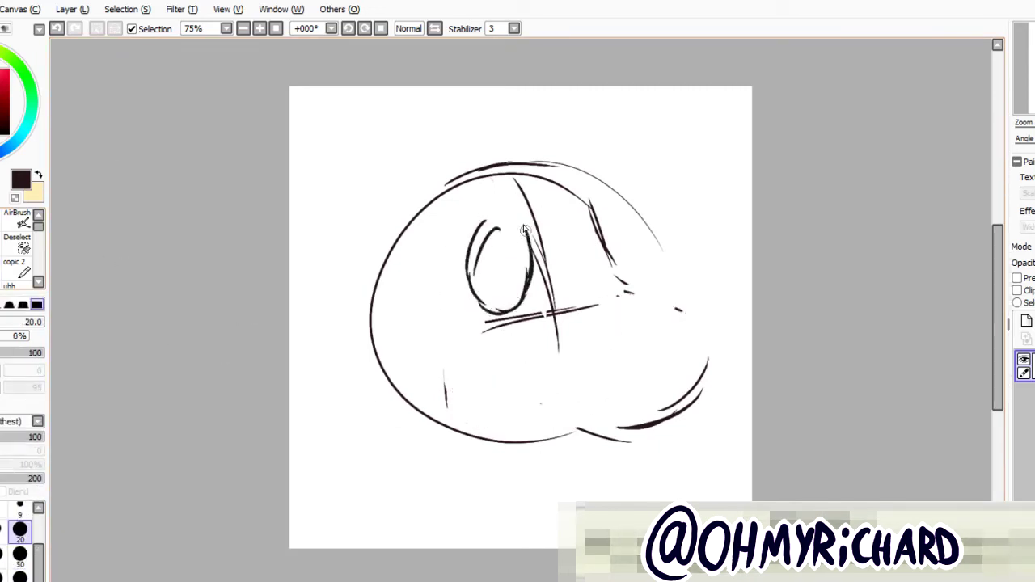
pyautogui.moveTo(597, 288); pyautogui.dragTo(570, 293)
pyautogui.moveTo(516, 245); pyautogui.dragTo(513, 275)
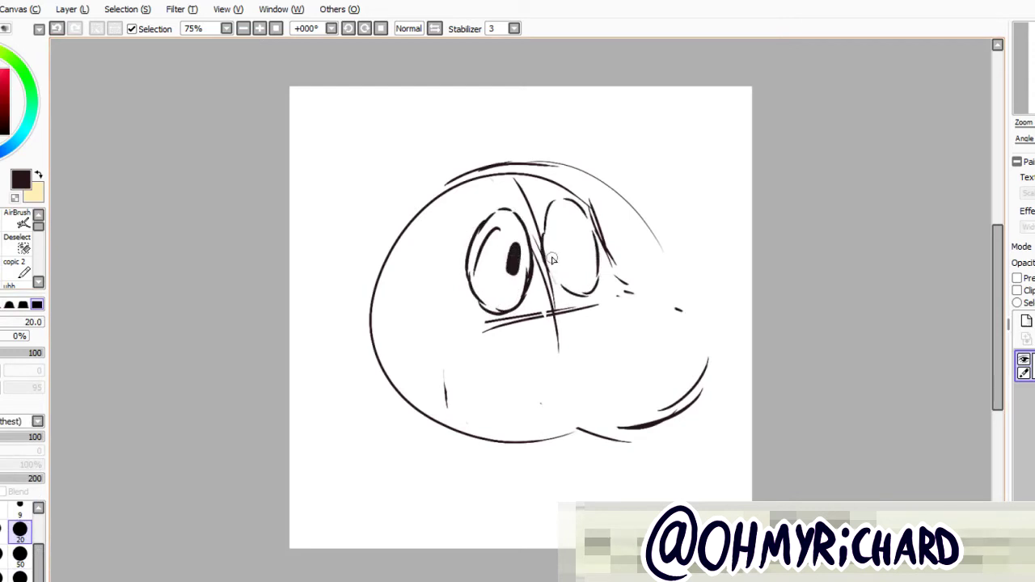
pyautogui.moveTo(555, 239); pyautogui.dragTo(553, 282)
# Clear the canvas and sketch a wide rounded head with a curved centre line and horizontal eye guidelines
pyautogui.hotkey('ctrl', 'a')
pyautogui.press('Delete')
pyautogui.moveTo(484, 162); pyautogui.dragTo(672, 296)
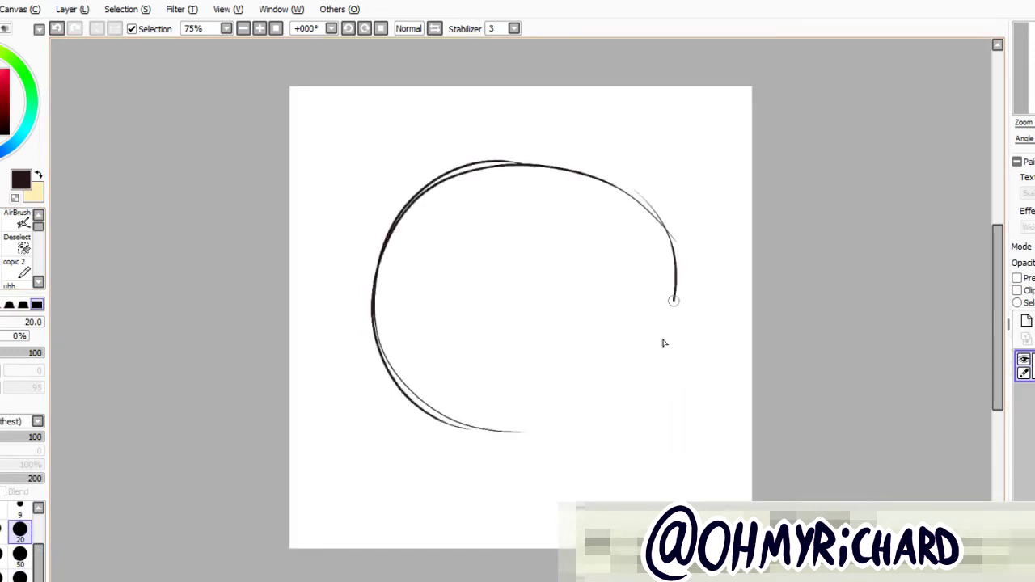
pyautogui.moveTo(550, 166); pyautogui.dragTo(550, 372)
pyautogui.moveTo(419, 297)
pyautogui.mouseDown()
pyautogui.moveTo(534, 301)
pyautogui.moveTo(527, 273)
pyautogui.mouseUp()
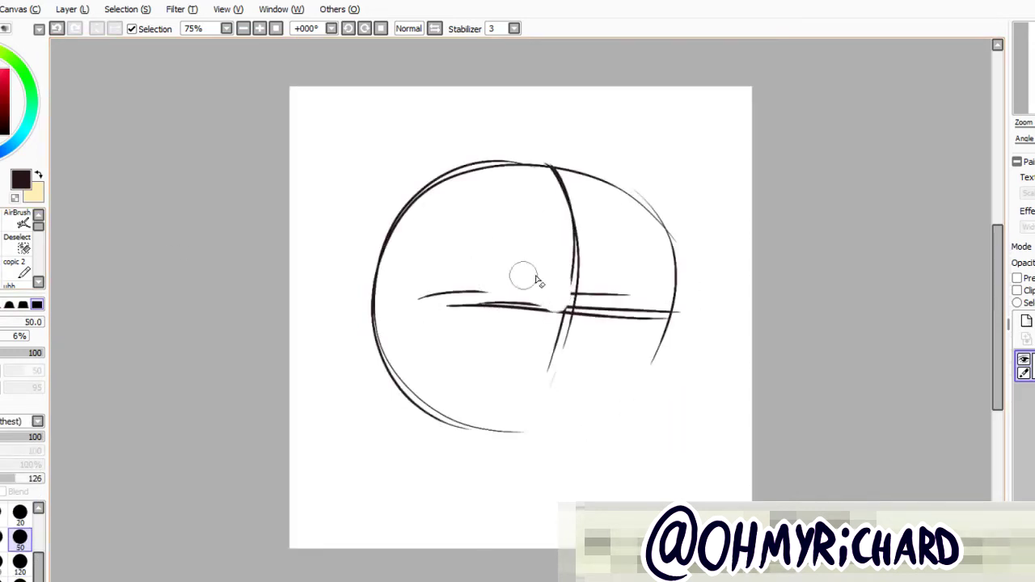
pyautogui.moveTo(570, 307); pyautogui.dragTo(675, 312)
# Draw two large oval eyes with dark pupils above the horizontal guideline and add short thick eyebrows
pyautogui.press('n')
pyautogui.moveTo(534, 194)
pyautogui.mouseDown()
pyautogui.moveTo(498, 287)
pyautogui.moveTo(498, 277)
pyautogui.moveTo(558, 254)
pyautogui.moveTo(547, 195)
pyautogui.moveTo(494, 262)
pyautogui.mouseUp()
pyautogui.moveTo(582, 267)
pyautogui.mouseDown()
pyautogui.moveTo(635, 243)
pyautogui.moveTo(578, 266)
pyautogui.moveTo(542, 266)
pyautogui.mouseUp()
pyautogui.moveTo(589, 242); pyautogui.dragTo(590, 269)
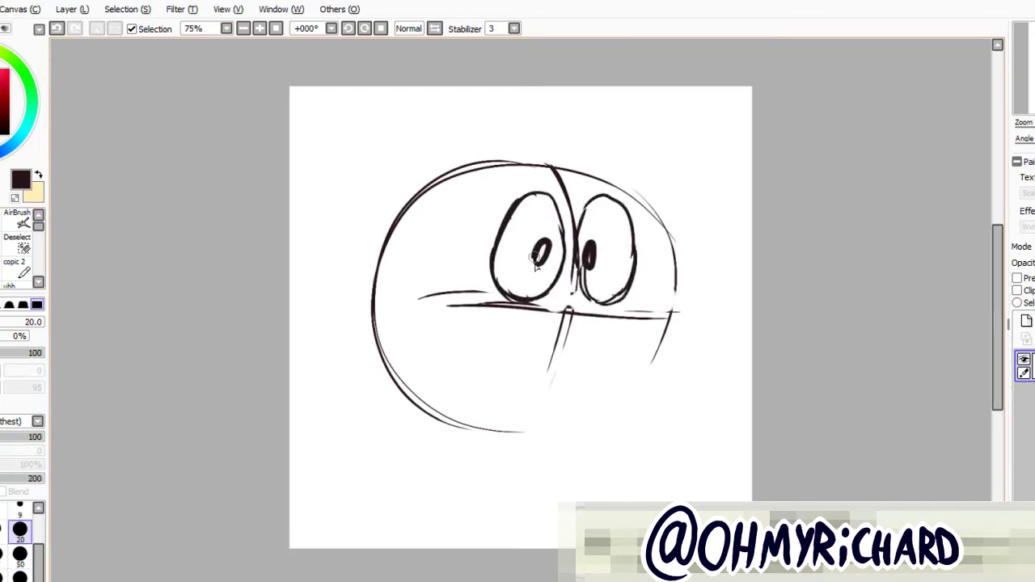
pyautogui.moveTo(527, 179); pyautogui.dragTo(504, 200)
pyautogui.moveTo(606, 186); pyautogui.dragTo(628, 197)
# Sketch a smile crease and curved mouth lines, and build a protruding rounded muzzle with a nose
pyautogui.moveTo(439, 273); pyautogui.dragTo(483, 280)
pyautogui.moveTo(473, 289)
pyautogui.mouseDown()
pyautogui.moveTo(492, 374)
pyautogui.moveTo(473, 388)
pyautogui.mouseUp()
pyautogui.moveTo(477, 356); pyautogui.dragTo(550, 427)
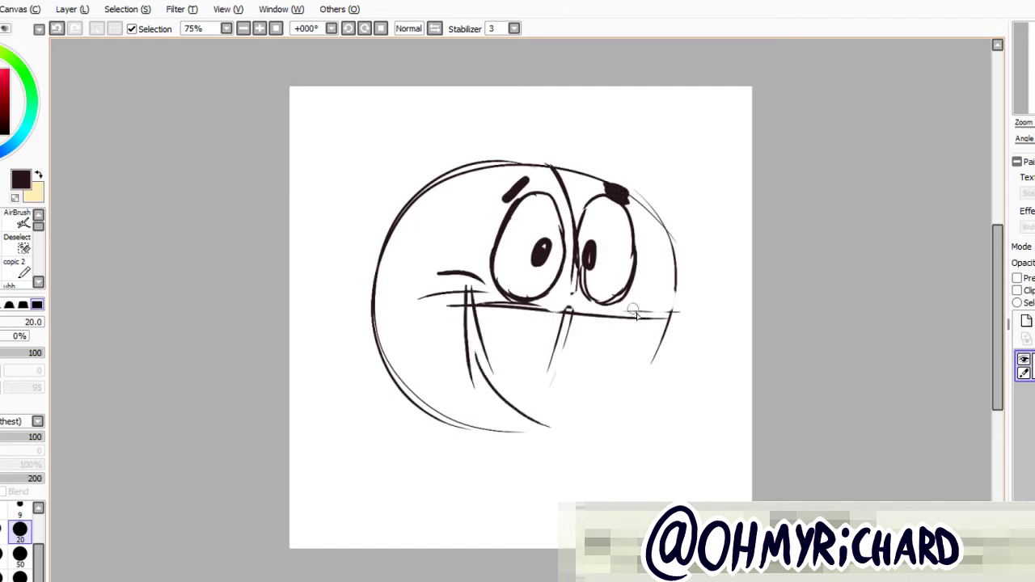
pyautogui.moveTo(635, 305); pyautogui.dragTo(703, 343)
pyautogui.moveTo(702, 390); pyautogui.dragTo(567, 441)
pyautogui.moveTo(675, 333); pyautogui.dragTo(614, 336)
pyautogui.moveTo(568, 302)
pyautogui.mouseDown()
pyautogui.moveTo(616, 334)
pyautogui.moveTo(685, 344)
pyautogui.mouseUp()
pyautogui.moveTo(473, 279); pyautogui.dragTo(485, 360)
pyautogui.moveTo(473, 307)
pyautogui.mouseDown()
pyautogui.moveTo(526, 406)
pyautogui.moveTo(634, 435)
pyautogui.moveTo(688, 356)
pyautogui.mouseUp()
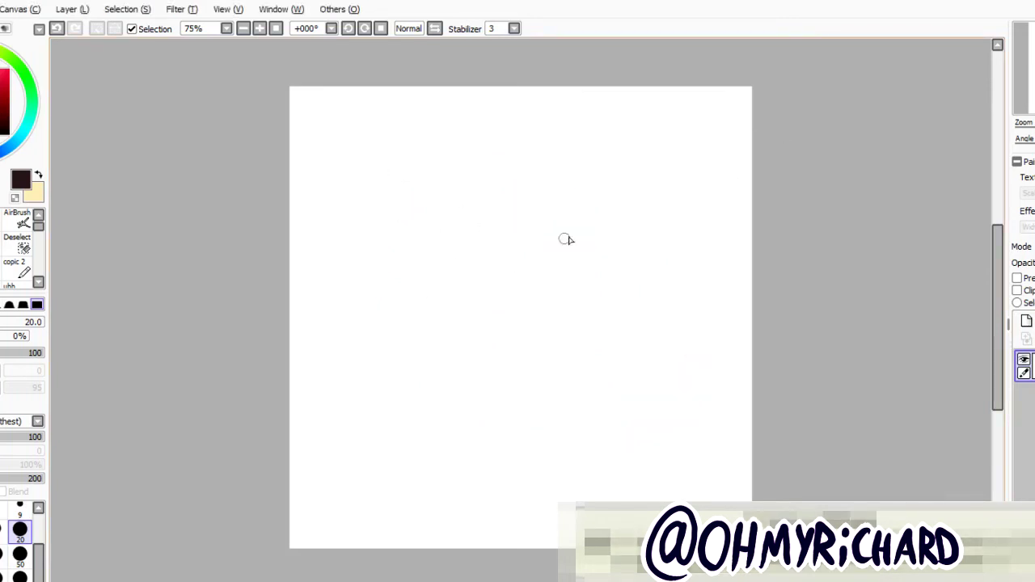
# On the blank canvas, sketch a large round head with a curved centre line and arched eye guidelines
pyautogui.moveTo(501, 154); pyautogui.dragTo(379, 359)
pyautogui.moveTo(525, 165)
pyautogui.mouseDown()
pyautogui.moveTo(517, 147)
pyautogui.moveTo(574, 377)
pyautogui.mouseUp()
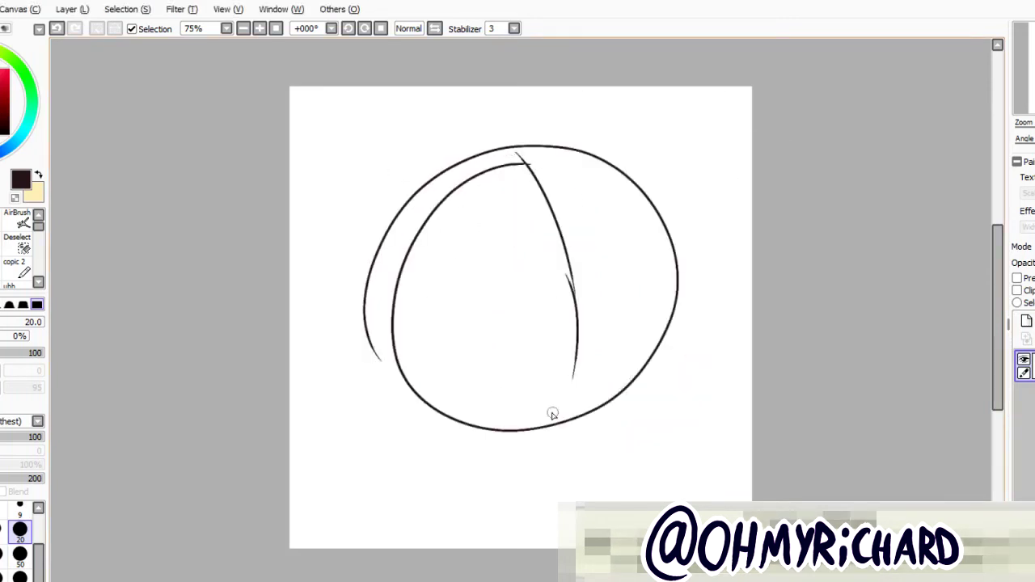
pyautogui.moveTo(445, 321); pyautogui.dragTo(566, 298)
pyautogui.moveTo(485, 317); pyautogui.dragTo(617, 299)
# Sketch two oval eyes with solid pupils beside the centre line, and add thick arched eyebrows above them
pyautogui.moveTo(501, 296)
pyautogui.mouseDown()
pyautogui.moveTo(538, 208)
pyautogui.moveTo(488, 238)
pyautogui.moveTo(538, 292)
pyautogui.mouseUp()
pyautogui.moveTo(579, 291)
pyautogui.mouseDown()
pyautogui.moveTo(612, 277)
pyautogui.moveTo(576, 282)
pyautogui.mouseUp()
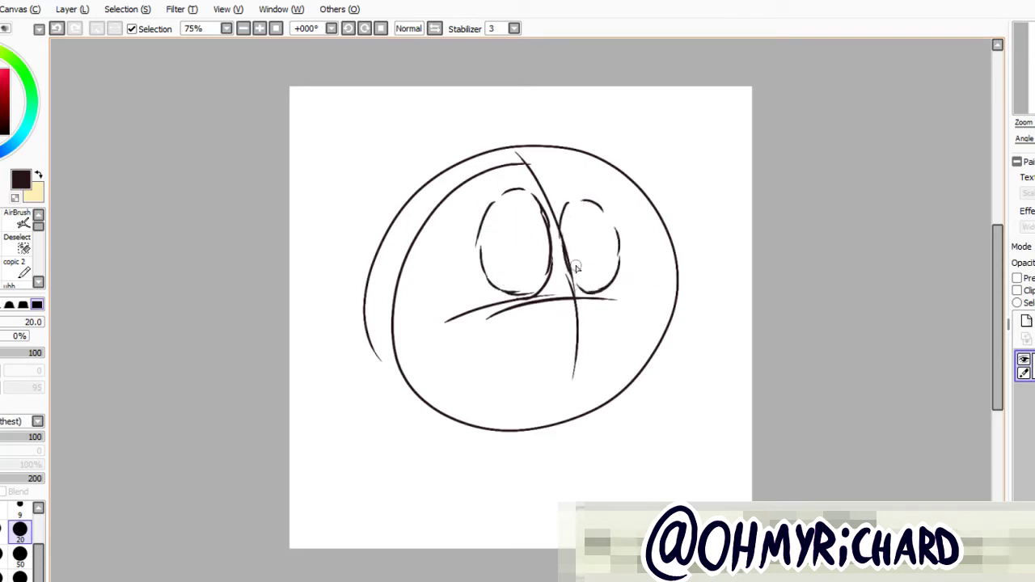
pyautogui.hotkey('ctrl', 'z')
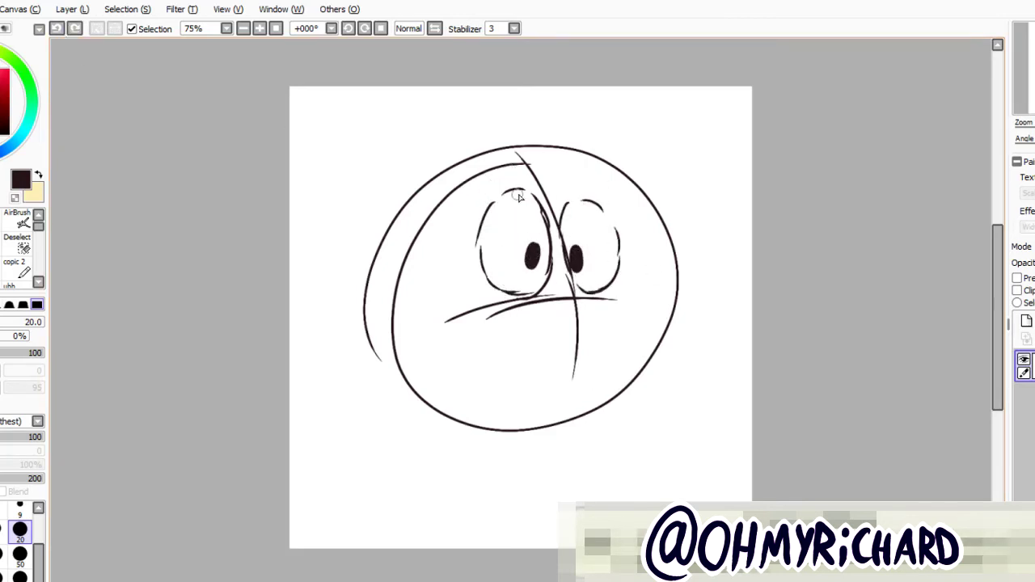
pyautogui.moveTo(484, 185); pyautogui.dragTo(529, 165)
pyautogui.moveTo(602, 182); pyautogui.dragTo(579, 166)
pyautogui.moveTo(624, 316); pyautogui.dragTo(605, 258)
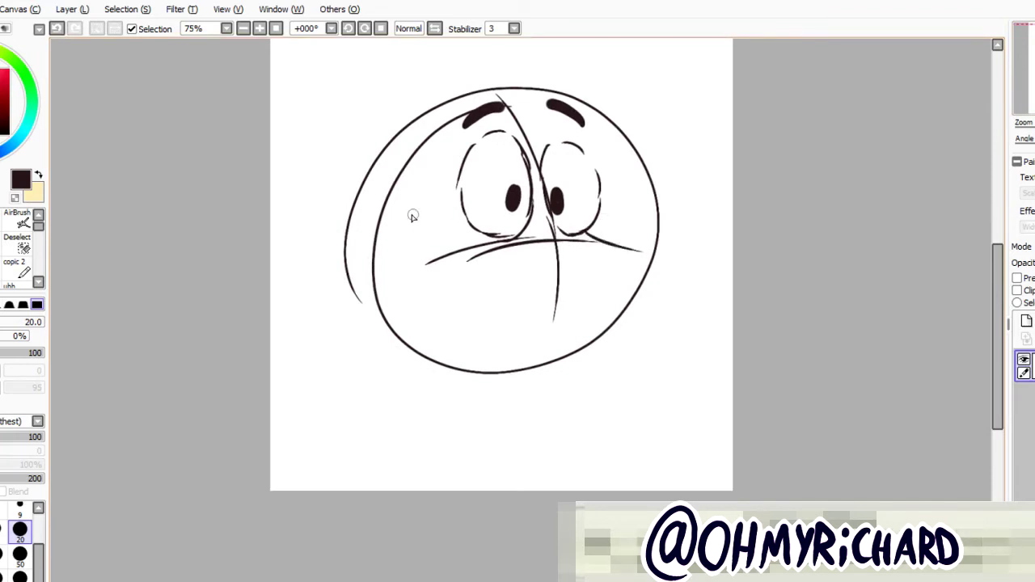
# Sketch a smile crease and rounded muzzle with a large oval nose, and add an open lower jaw beneath
pyautogui.moveTo(406, 213); pyautogui.dragTo(443, 220)
pyautogui.moveTo(435, 231)
pyautogui.mouseDown()
pyautogui.moveTo(458, 287)
pyautogui.moveTo(618, 368)
pyautogui.mouseUp()
pyautogui.moveTo(558, 366); pyautogui.dragTo(675, 283)
pyautogui.moveTo(634, 245)
pyautogui.mouseDown()
pyautogui.moveTo(561, 302)
pyautogui.moveTo(620, 303)
pyautogui.moveTo(654, 274)
pyautogui.moveTo(621, 246)
pyautogui.moveTo(558, 291)
pyautogui.mouseUp()
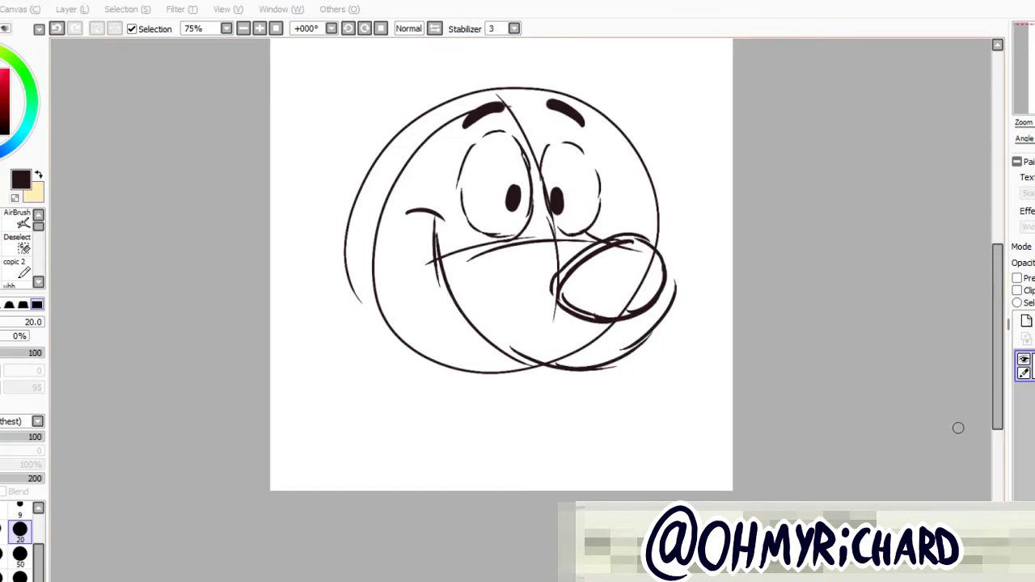
pyautogui.moveTo(429, 217)
pyautogui.mouseDown()
pyautogui.moveTo(417, 278)
pyautogui.moveTo(431, 346)
pyautogui.mouseUp()
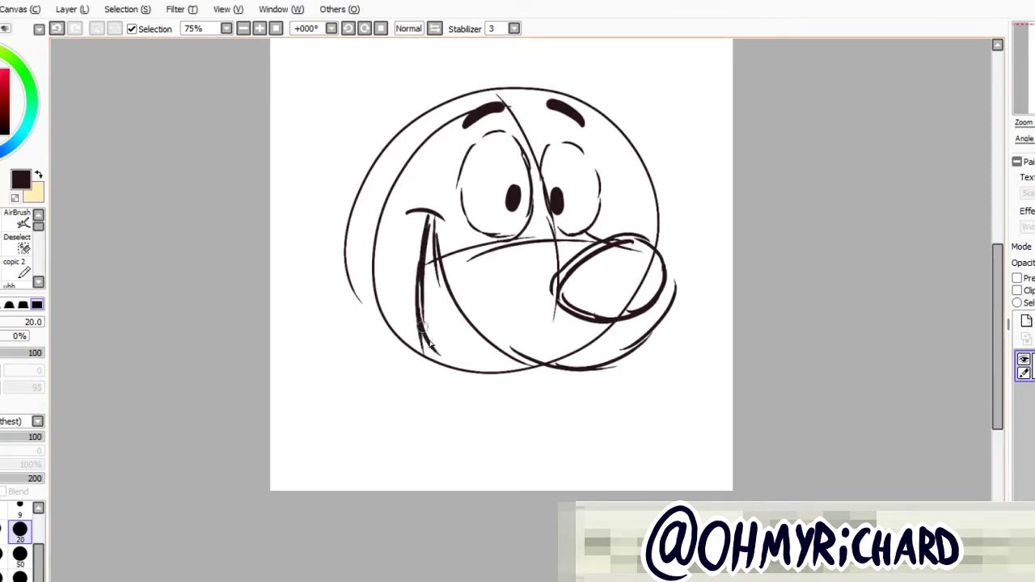
pyautogui.press('e')
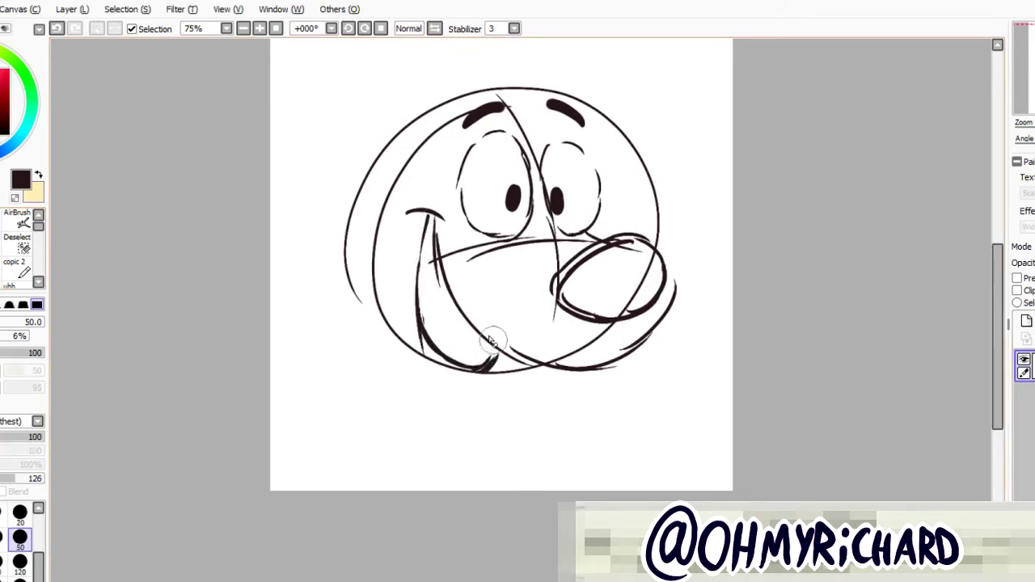
# Select both pupils, move them slightly up within the eyes, and deselect
pyautogui.moveTo(566, 190)
pyautogui.mouseDown()
pyautogui.moveTo(561, 203)
pyautogui.moveTo(553, 172)
pyautogui.moveTo(559, 210)
pyautogui.mouseUp()
pyautogui.press('n')
pyautogui.press('s')
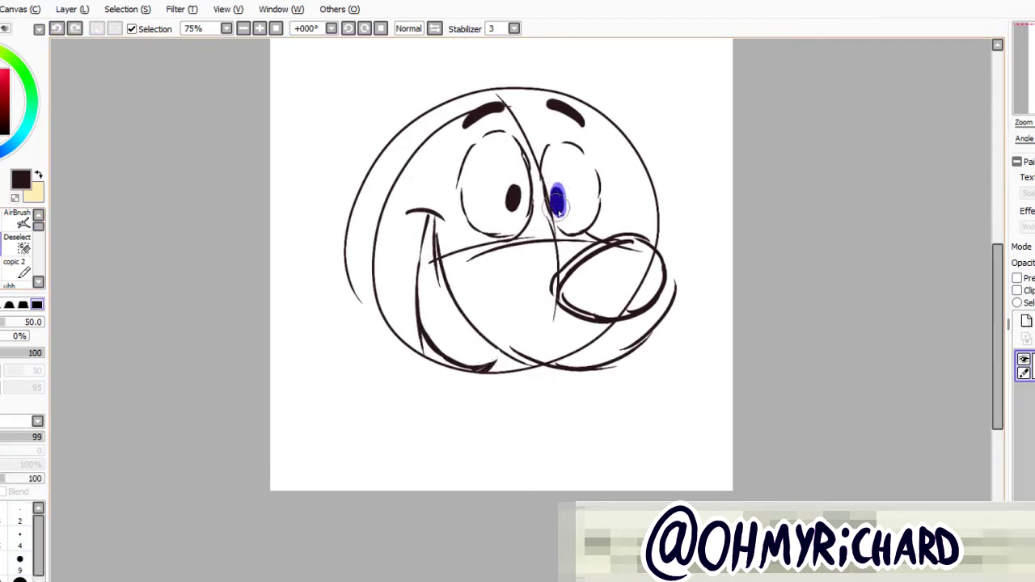
pyautogui.moveTo(508, 188); pyautogui.dragTo(514, 212)
pyautogui.press('m')
pyautogui.moveTo(492, 177); pyautogui.dragTo(489, 168)
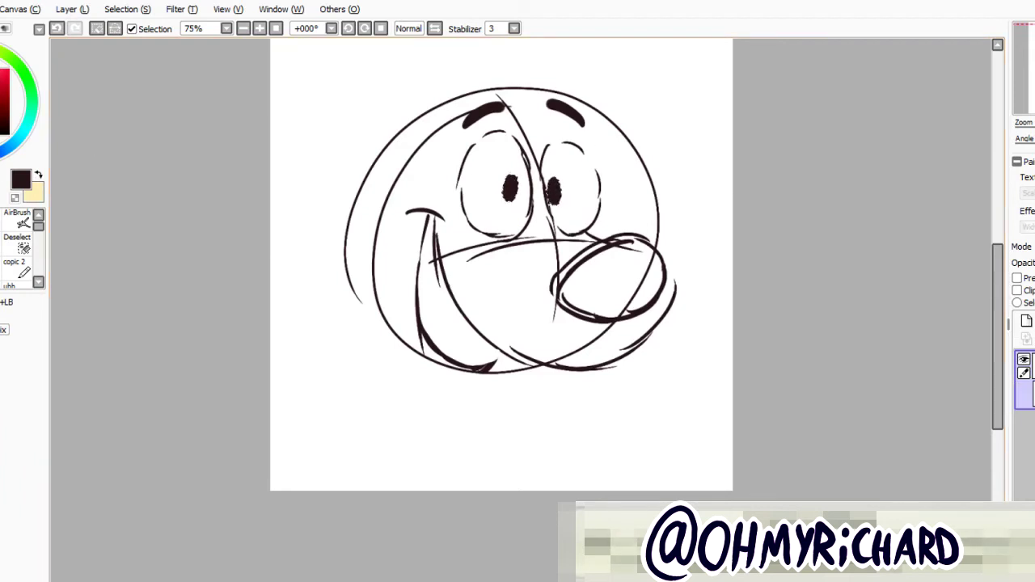
pyautogui.hotkey('ctrl', 'd')
# Draw two pointed teeth in the lower jaw and add whisker dots and jagged fur along the near cheek
pyautogui.press('n')
pyautogui.moveTo(430, 351); pyautogui.dragTo(447, 348)
pyautogui.moveTo(488, 366); pyautogui.dragTo(500, 349)
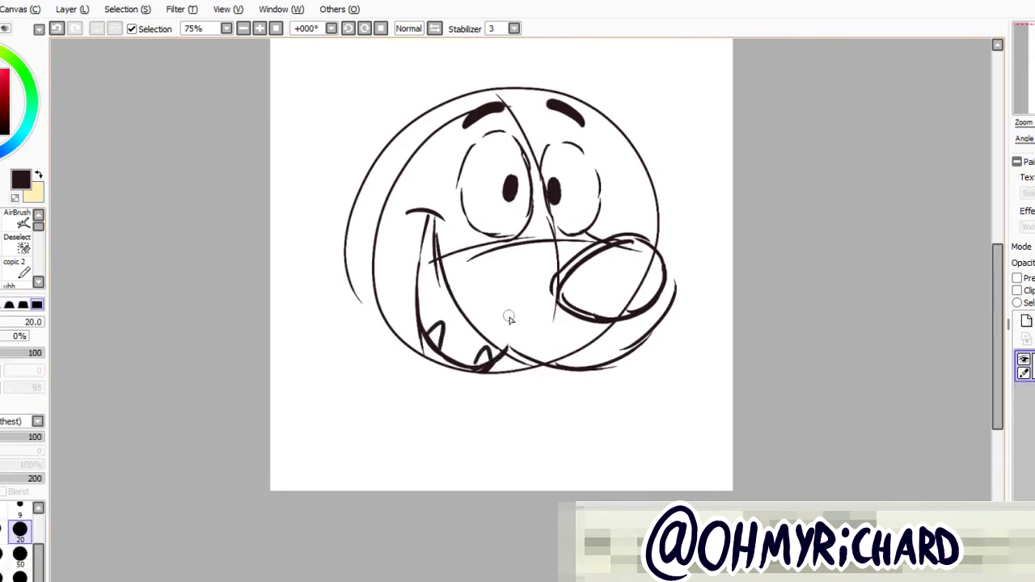
pyautogui.moveTo(384, 157)
pyautogui.mouseDown()
pyautogui.moveTo(341, 160)
pyautogui.moveTo(384, 306)
pyautogui.mouseUp()
pyautogui.scroll(1, 339, 184)
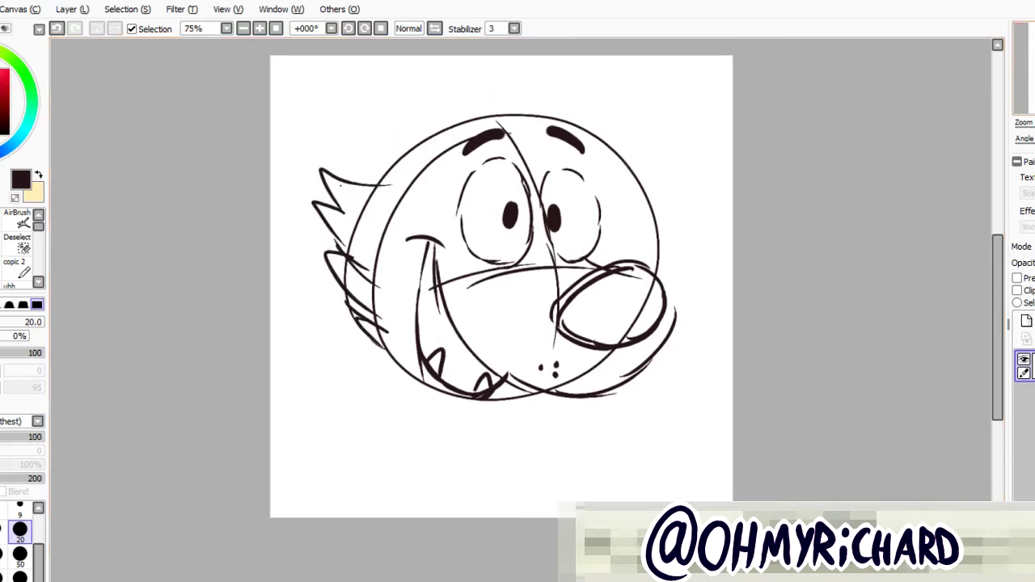
# Lower the head on the canvas and sketch a spiky forelock with a tall near ear above the skull
pyautogui.scroll(2, 340, 185)
pyautogui.moveTo(441, 156); pyautogui.dragTo(376, 217)
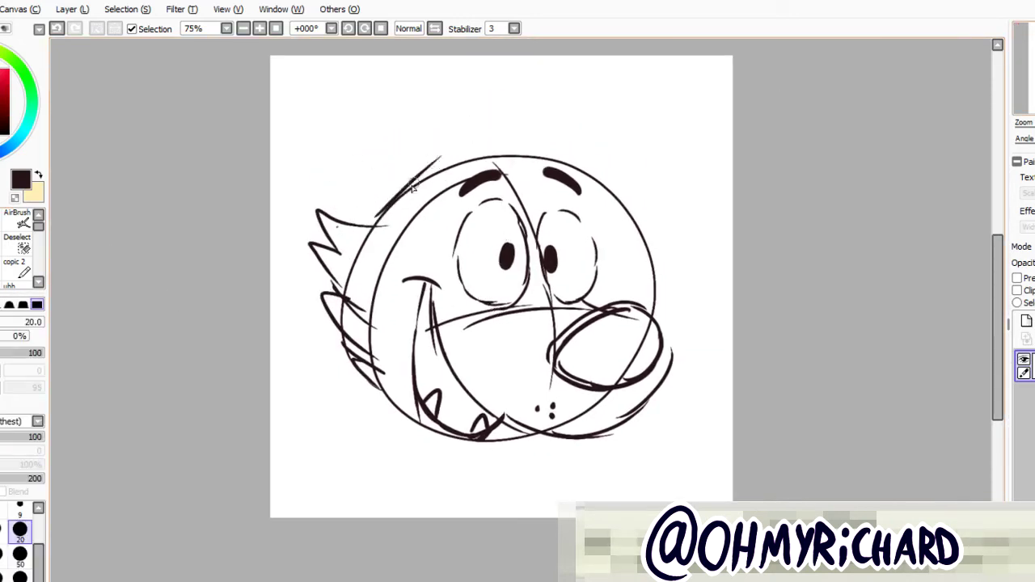
pyautogui.moveTo(457, 146); pyautogui.dragTo(612, 137)
pyautogui.moveTo(491, 151)
pyautogui.mouseDown()
pyautogui.moveTo(614, 139)
pyautogui.moveTo(436, 56)
pyautogui.moveTo(350, 192)
pyautogui.moveTo(447, 56)
pyautogui.mouseUp()
pyautogui.moveTo(358, 203); pyautogui.dragTo(392, 56)
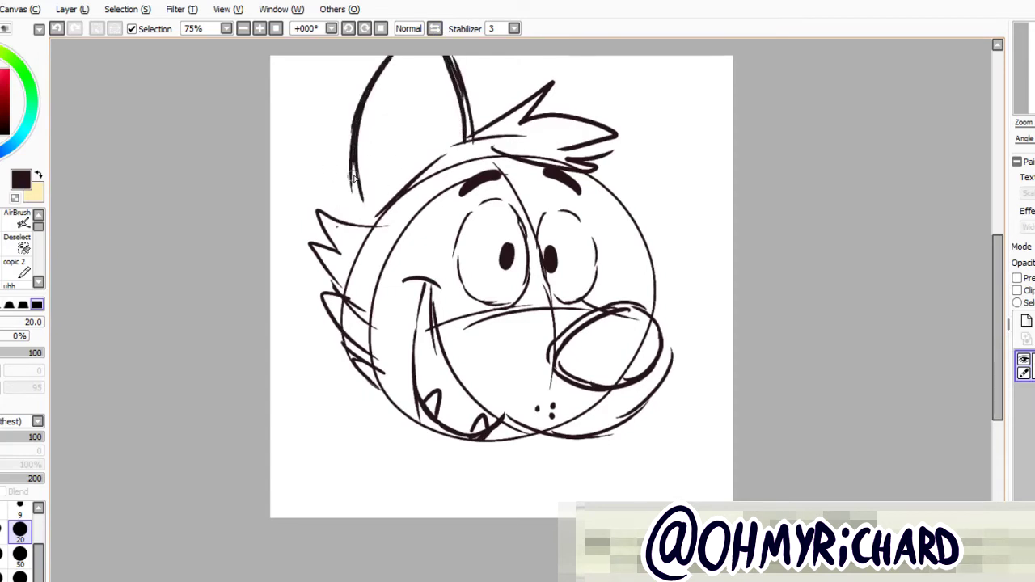
# Complete the near ear with an inner contour and base fur, and add jagged fur to the far cheek
pyautogui.moveTo(353, 178); pyautogui.dragTo(374, 222)
pyautogui.moveTo(435, 168); pyautogui.dragTo(378, 117)
pyautogui.moveTo(396, 76)
pyautogui.mouseDown()
pyautogui.moveTo(382, 129)
pyautogui.moveTo(385, 95)
pyautogui.moveTo(428, 164)
pyautogui.moveTo(428, 73)
pyautogui.moveTo(375, 107)
pyautogui.moveTo(405, 150)
pyautogui.mouseUp()
pyautogui.press('e')
pyautogui.moveTo(453, 61); pyautogui.dragTo(465, 141)
pyautogui.press('e')
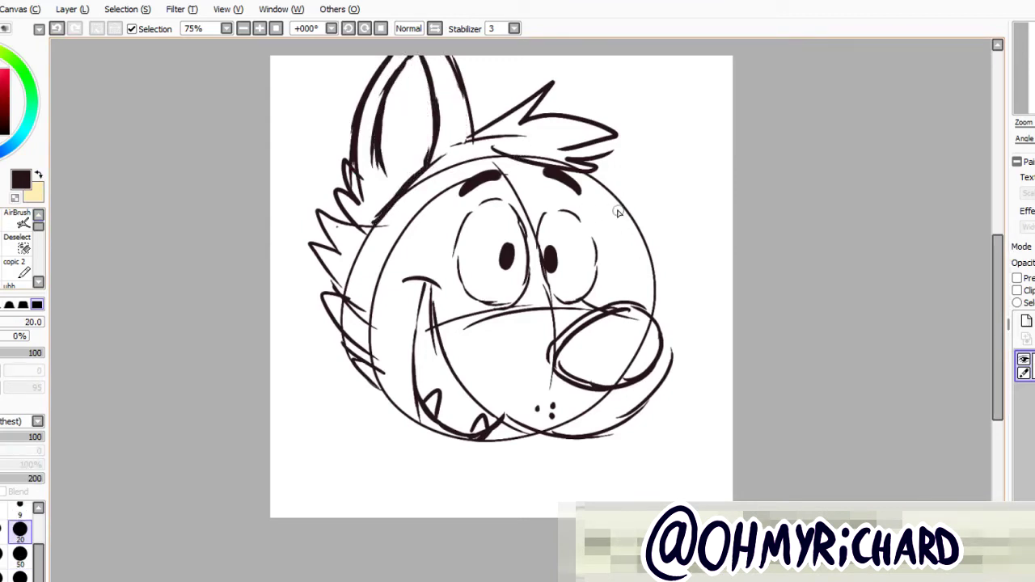
pyautogui.moveTo(593, 179)
pyautogui.mouseDown()
pyautogui.moveTo(612, 230)
pyautogui.moveTo(679, 255)
pyautogui.moveTo(662, 310)
pyautogui.mouseUp()
# Shift the near cheek's fur outward and move the whole head sketch further down on the canvas
pyautogui.press('l')
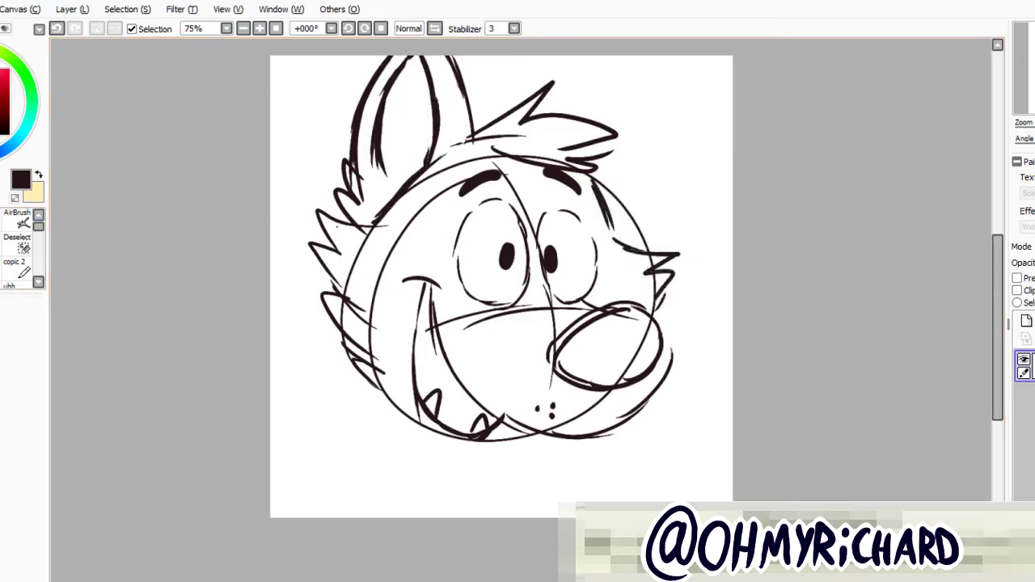
pyautogui.moveTo(396, 225)
pyautogui.mouseDown()
pyautogui.moveTo(308, 315)
pyautogui.moveTo(342, 231)
pyautogui.moveTo(404, 218)
pyautogui.mouseUp()
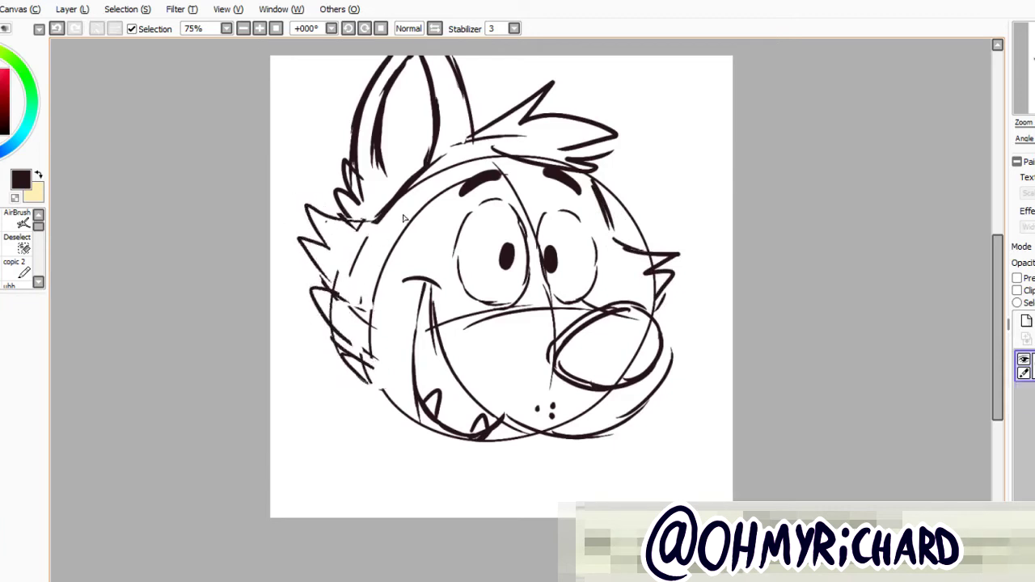
pyautogui.moveTo(539, 227); pyautogui.dragTo(536, 264)
pyautogui.press('n')
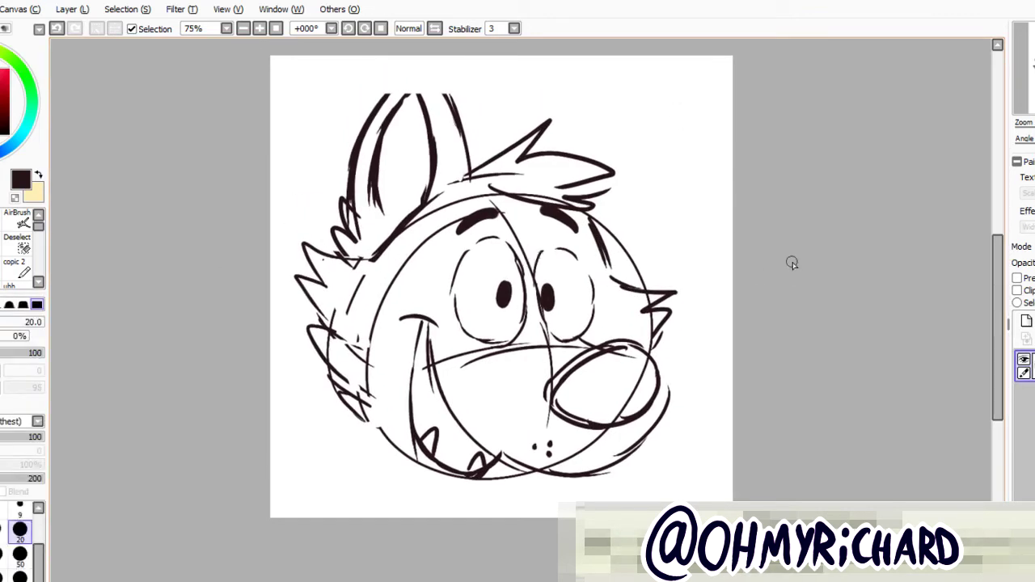
# Erase the head circle, centre line and eye guidelines that cross the face, cheek and nose
pyautogui.press('e')
pyautogui.moveTo(497, 194)
pyautogui.mouseDown()
pyautogui.moveTo(397, 259)
pyautogui.moveTo(347, 376)
pyautogui.moveTo(368, 431)
pyautogui.moveTo(446, 480)
pyautogui.moveTo(510, 479)
pyautogui.moveTo(538, 465)
pyautogui.moveTo(545, 424)
pyautogui.moveTo(615, 360)
pyautogui.moveTo(617, 402)
pyautogui.moveTo(623, 354)
pyautogui.moveTo(550, 325)
pyautogui.moveTo(592, 303)
pyautogui.mouseUp()
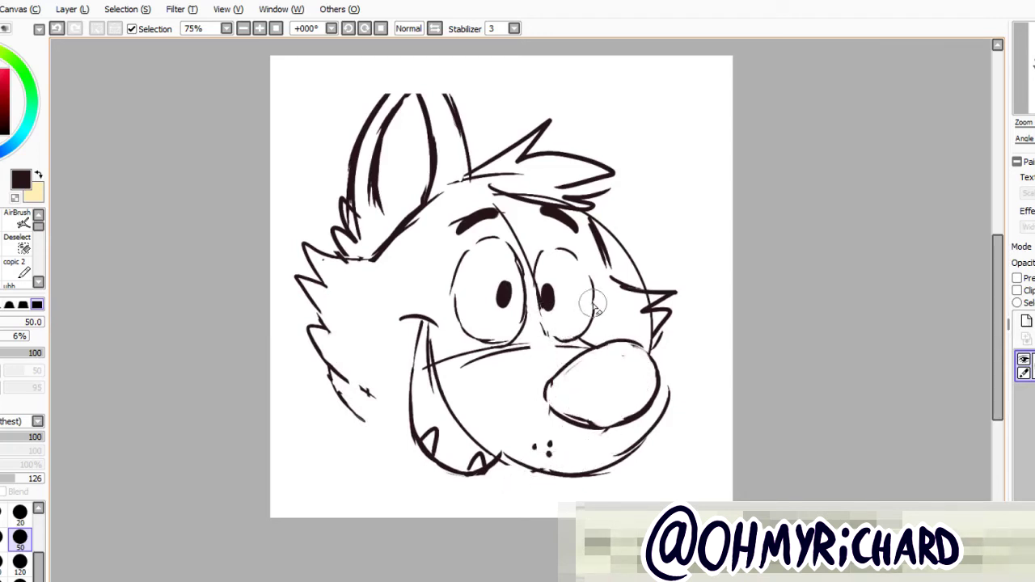
pyautogui.press('n')
pyautogui.press('e')
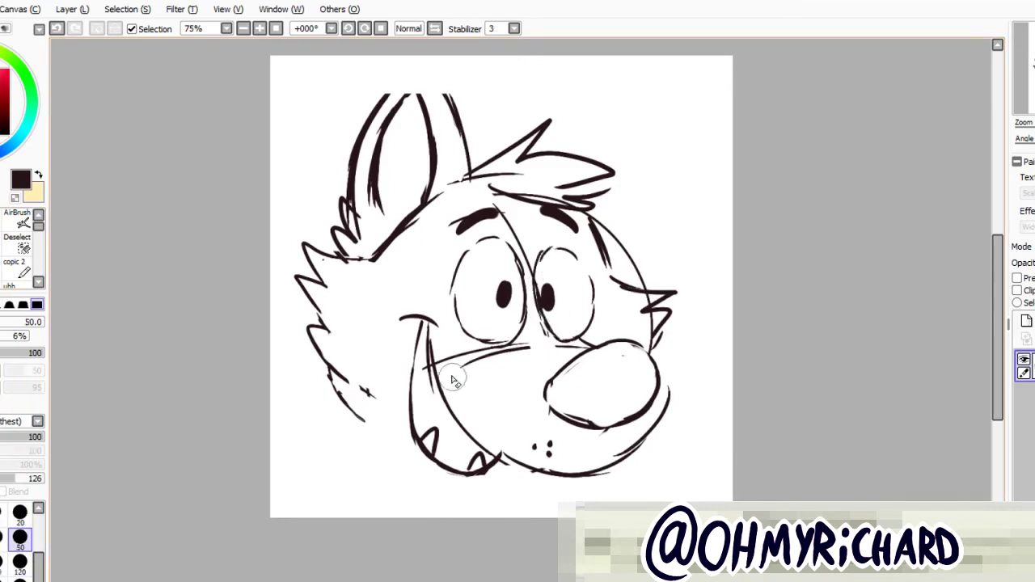
pyautogui.moveTo(462, 364)
pyautogui.mouseDown()
pyautogui.moveTo(441, 356)
pyautogui.moveTo(533, 349)
pyautogui.moveTo(529, 275)
pyautogui.moveTo(531, 330)
pyautogui.mouseUp()
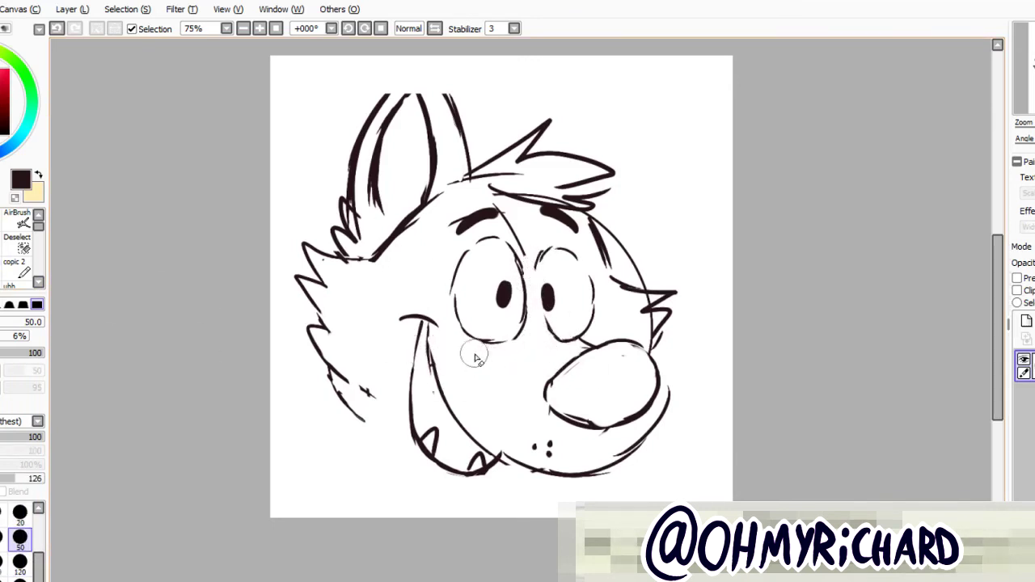
# Sketch a pointed far ear behind the forelock and extend the near ear to a closed tip
pyautogui.press('n')
pyautogui.moveTo(634, 204)
pyautogui.mouseDown()
pyautogui.moveTo(608, 260)
pyautogui.moveTo(649, 173)
pyautogui.mouseUp()
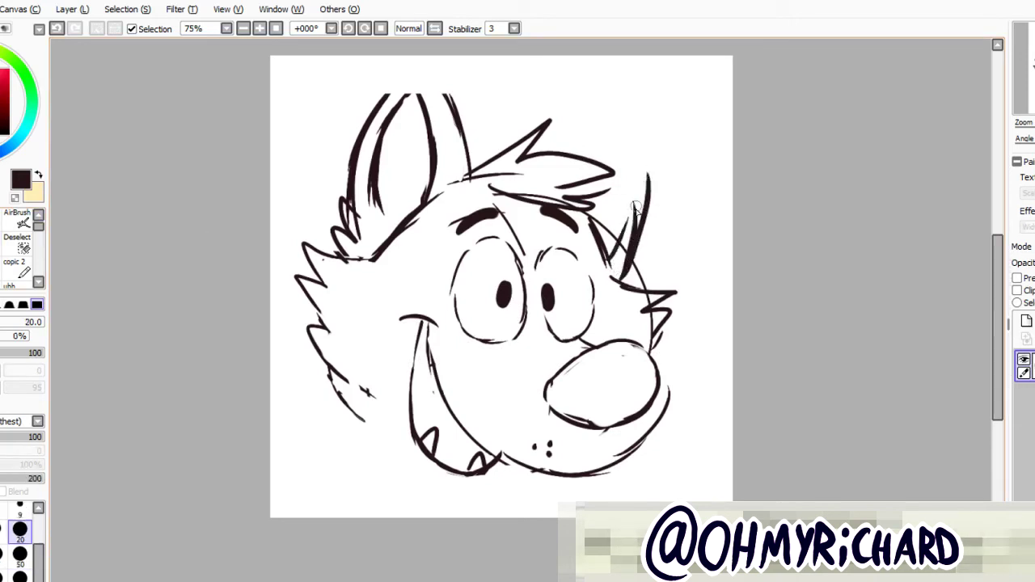
pyautogui.moveTo(556, 174)
pyautogui.mouseDown()
pyautogui.moveTo(587, 97)
pyautogui.moveTo(639, 132)
pyautogui.moveTo(650, 180)
pyautogui.mouseUp()
pyautogui.moveTo(429, 67); pyautogui.dragTo(449, 97)
# Transform the whole head sketch by rotating it slightly counterclockwise
pyautogui.click(72, 9)
pyautogui.click(158, 261)
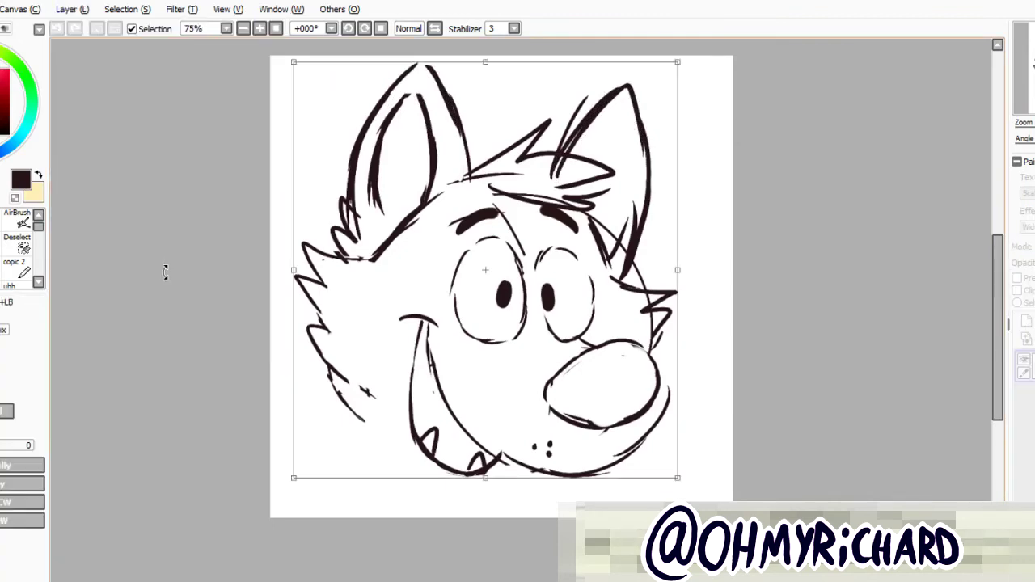
pyautogui.moveTo(166, 272)
pyautogui.mouseDown()
pyautogui.moveTo(813, 423)
pyautogui.moveTo(206, 391)
pyautogui.mouseUp()
pyautogui.press('Return')
# Erase both ears and the forelock from the top of the head
pyautogui.press('e')
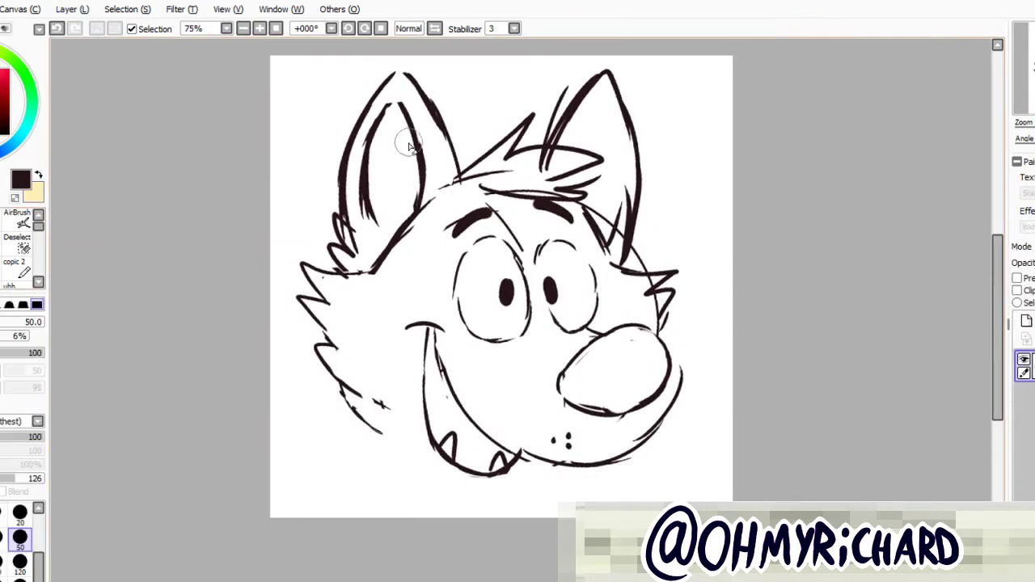
pyautogui.moveTo(411, 134)
pyautogui.mouseDown()
pyautogui.moveTo(423, 121)
pyautogui.moveTo(589, 132)
pyautogui.moveTo(635, 254)
pyautogui.moveTo(522, 179)
pyautogui.moveTo(499, 194)
pyautogui.moveTo(566, 180)
pyautogui.moveTo(558, 198)
pyautogui.mouseUp()
pyautogui.click(17, 220)
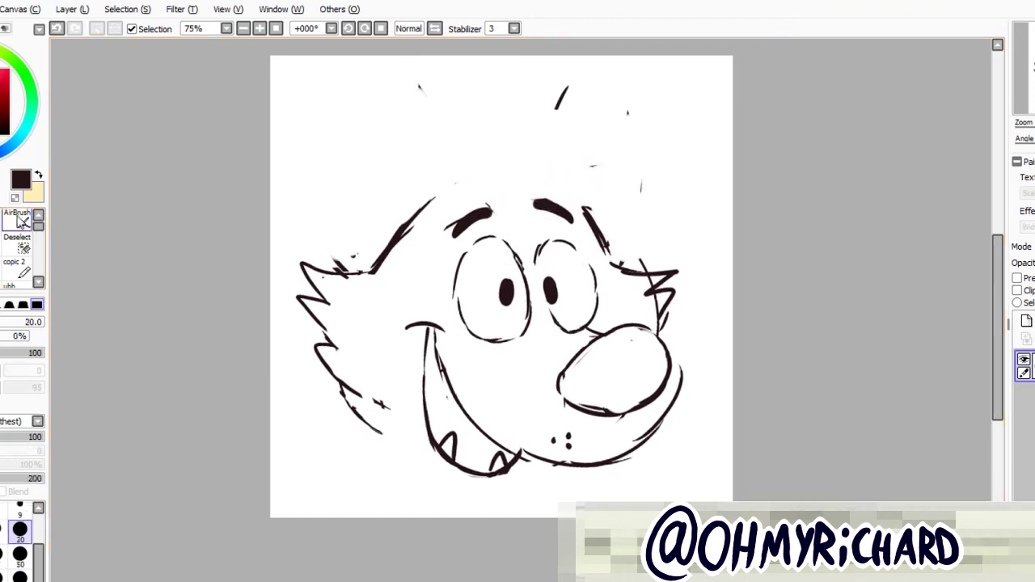
# Redraw the top of the skull with a swept forelock curving toward the far side
pyautogui.moveTo(404, 202)
pyautogui.mouseDown()
pyautogui.moveTo(368, 270)
pyautogui.moveTo(543, 173)
pyautogui.mouseUp()
pyautogui.moveTo(414, 179)
pyautogui.mouseDown()
pyautogui.moveTo(528, 122)
pyautogui.moveTo(602, 171)
pyautogui.mouseUp()
pyautogui.moveTo(511, 194); pyautogui.dragTo(560, 195)
# Draw new tall pointed outlines for the near ear and the far ear
pyautogui.moveTo(434, 200); pyautogui.dragTo(398, 113)
pyautogui.moveTo(422, 144)
pyautogui.mouseDown()
pyautogui.moveTo(330, 202)
pyautogui.moveTo(333, 255)
pyautogui.moveTo(362, 81)
pyautogui.moveTo(327, 208)
pyautogui.moveTo(343, 254)
pyautogui.mouseUp()
pyautogui.hotkey('ctrl', 'z')
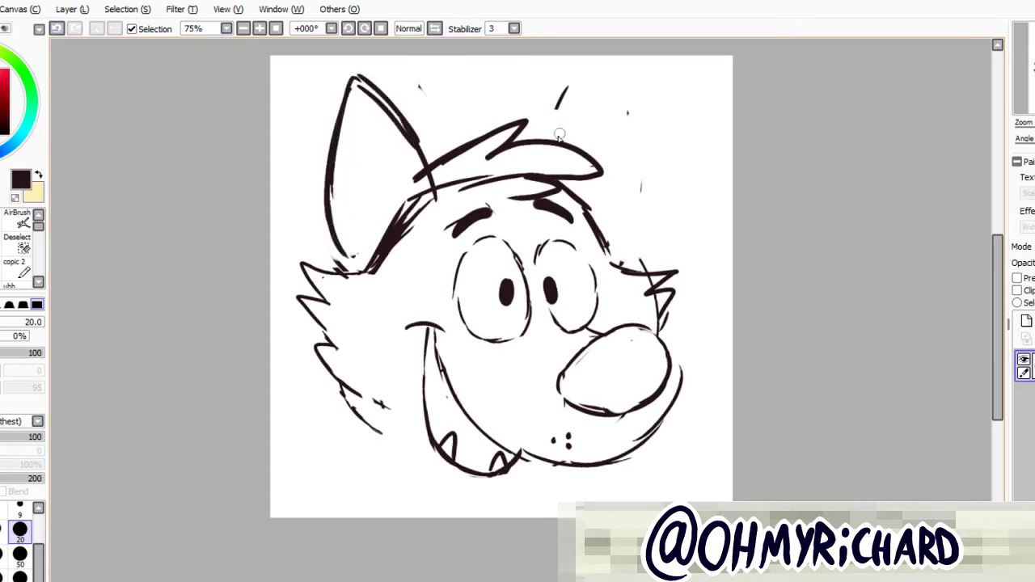
pyautogui.moveTo(545, 166); pyautogui.dragTo(595, 73)
pyautogui.moveTo(621, 258)
pyautogui.mouseDown()
pyautogui.moveTo(639, 137)
pyautogui.moveTo(609, 73)
pyautogui.mouseUp()
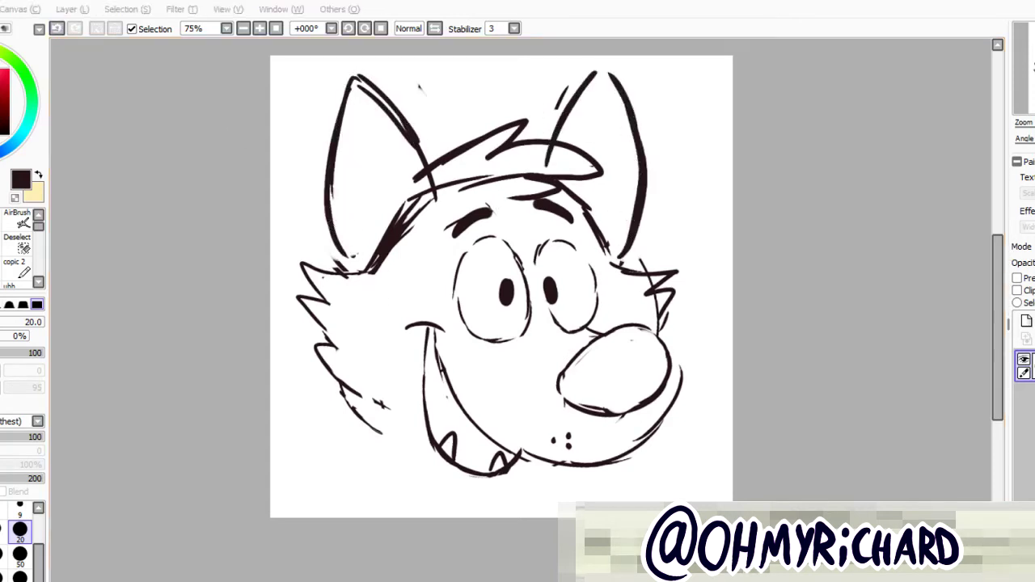
# Add an inner contour to the near ear and fur tufts at both ear bases, erasing the overlapping lines
pyautogui.press('b')
pyautogui.moveTo(385, 270)
pyautogui.mouseDown()
pyautogui.moveTo(453, 193)
pyautogui.moveTo(464, 145)
pyautogui.moveTo(408, 171)
pyautogui.moveTo(361, 113)
pyautogui.moveTo(349, 244)
pyautogui.moveTo(321, 259)
pyautogui.mouseUp()
pyautogui.press('e')
pyautogui.press('b')
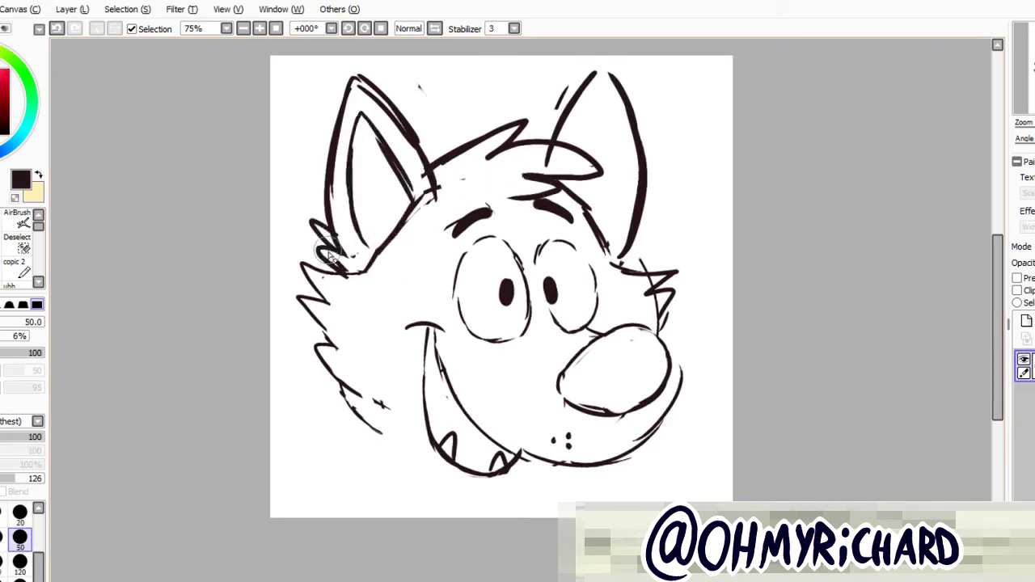
pyautogui.moveTo(639, 231)
pyautogui.mouseDown()
pyautogui.moveTo(614, 244)
pyautogui.moveTo(634, 243)
pyautogui.moveTo(651, 212)
pyautogui.mouseUp()
pyautogui.press('e')
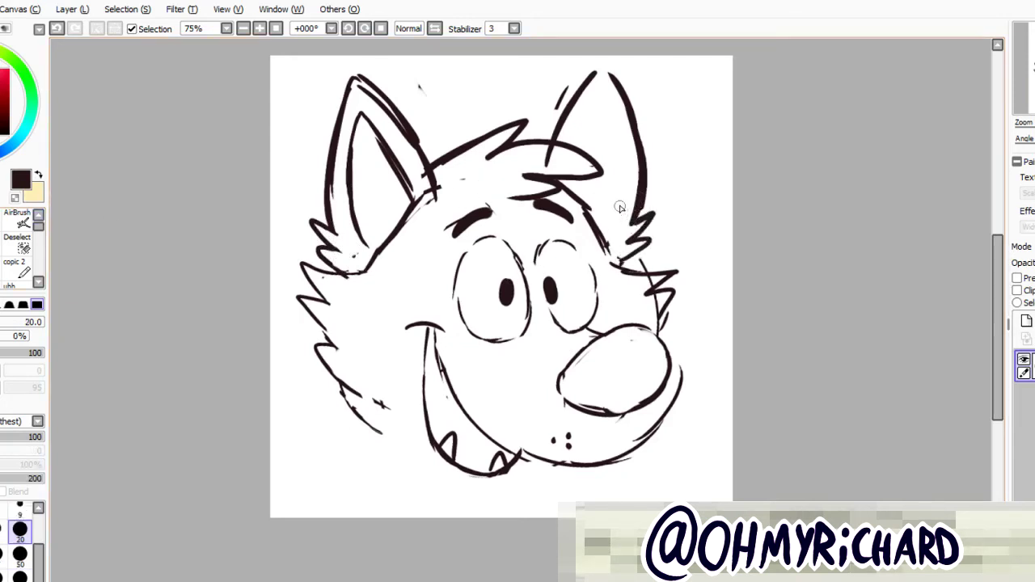
# Select both eyes with their pupils and transform them slightly up and away from the nose
pyautogui.moveTo(442, 285); pyautogui.dragTo(552, 333)
pyautogui.moveTo(588, 251)
pyautogui.mouseDown()
pyautogui.moveTo(525, 230)
pyautogui.moveTo(457, 243)
pyautogui.moveTo(441, 295)
pyautogui.mouseUp()
pyautogui.hotkey('ctrl', 't')
pyautogui.press('Return')
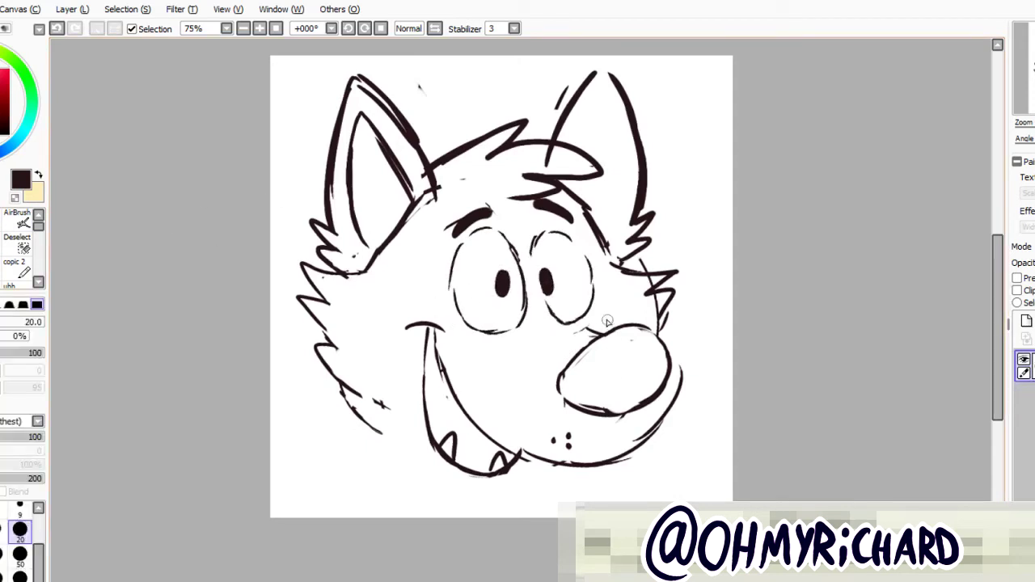
# Draw the muzzle bridge line behind the nose, and rework the far eye as a clean oval without its pupil
pyautogui.moveTo(593, 317); pyautogui.dragTo(680, 407)
pyautogui.press('e')
pyautogui.moveTo(547, 275); pyautogui.dragTo(547, 293)
pyautogui.press('b')
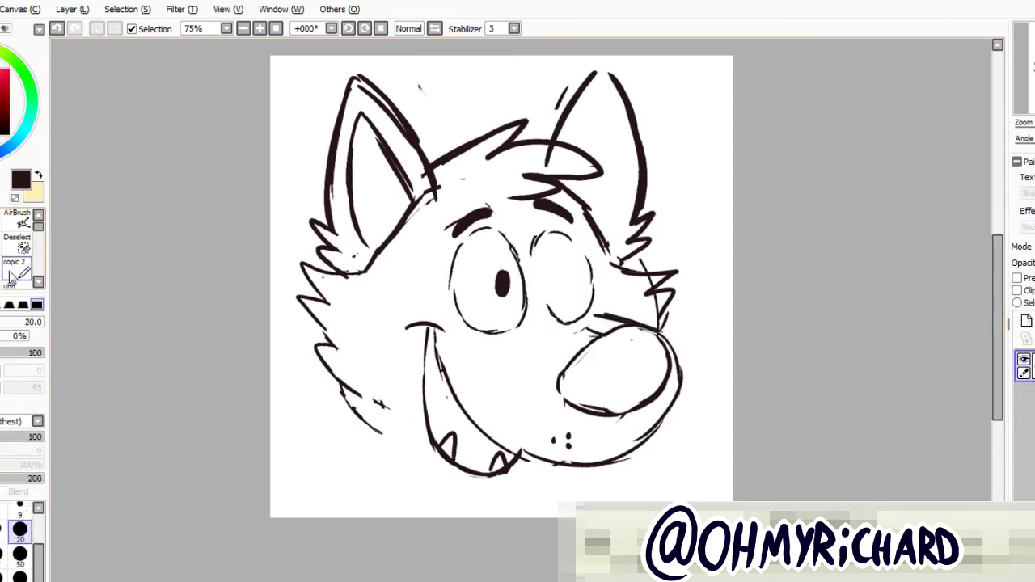
pyautogui.moveTo(537, 235); pyautogui.dragTo(540, 300)
pyautogui.press('e')
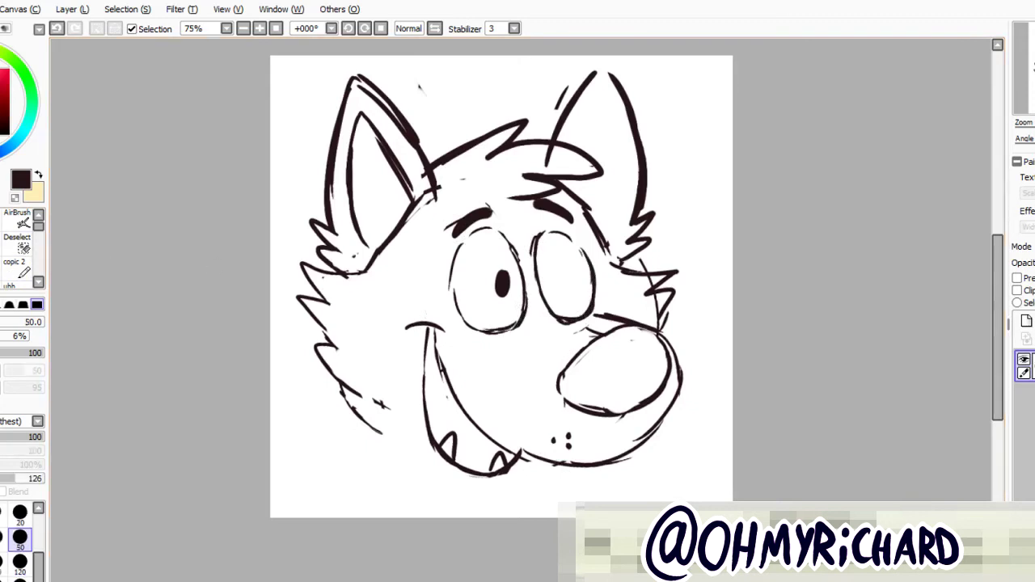
# Redraw the smile crease higher on the cheek and clear the pupils from both eyes
pyautogui.moveTo(482, 291); pyautogui.dragTo(503, 285)
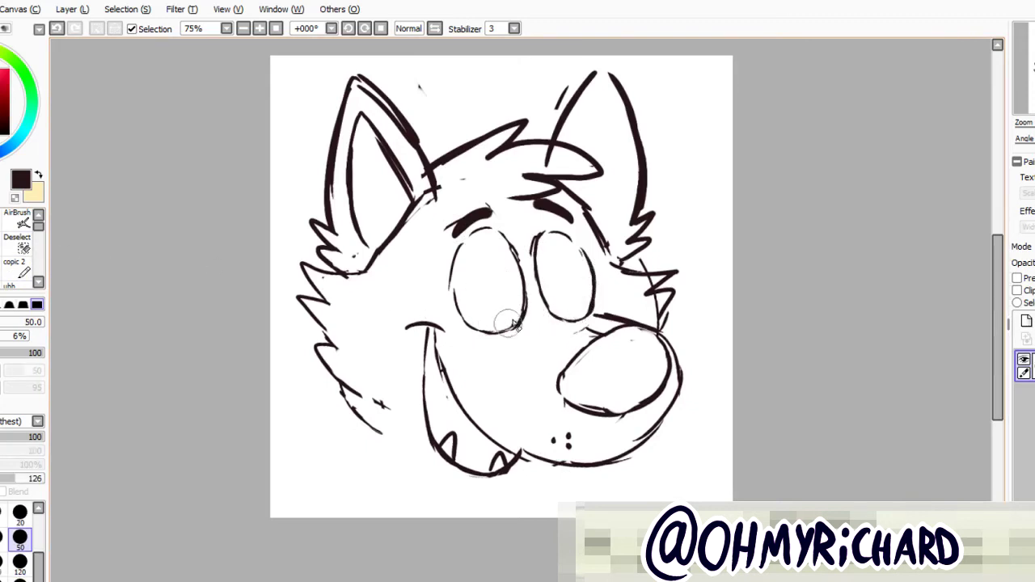
pyautogui.press('b')
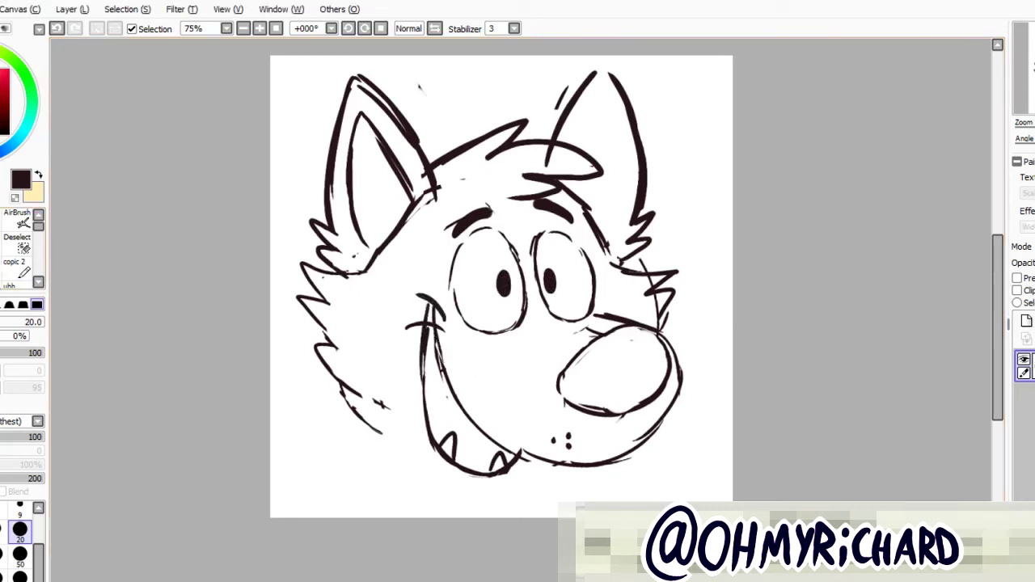
pyautogui.press('e')
pyautogui.moveTo(491, 287); pyautogui.dragTo(552, 281)
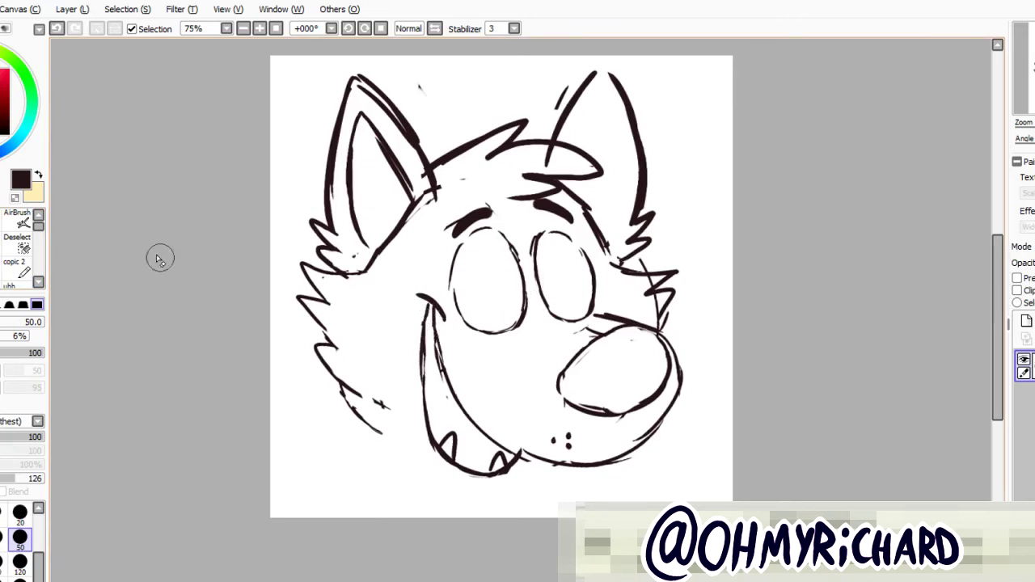
# Redraw a solid oval pupil in each eye and adjust their placement with a transform
pyautogui.press('b')
pyautogui.moveTo(490, 287)
pyautogui.mouseDown()
pyautogui.moveTo(494, 267)
pyautogui.moveTo(518, 306)
pyautogui.mouseUp()
pyautogui.press('m')
pyautogui.hotkey('ctrl', 't')
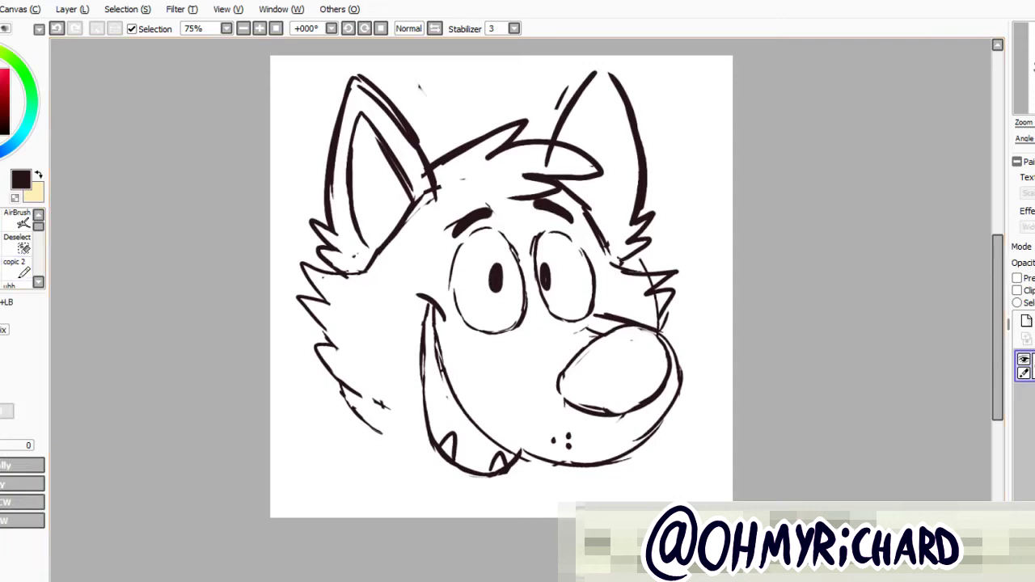
pyautogui.press('Return')
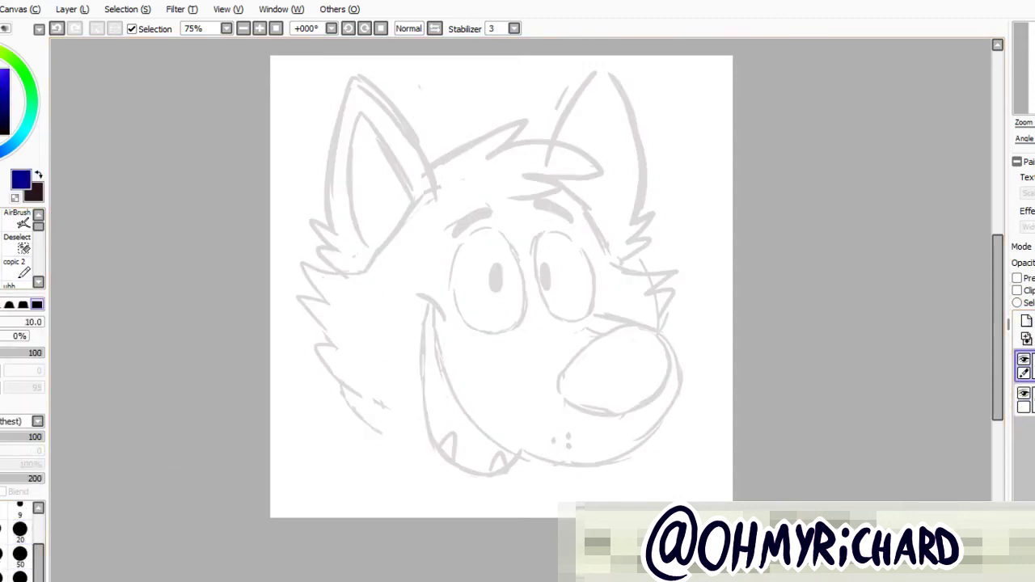
# On a new layer over the faded sketch, draw a blue centre line, an eye guideline and two oval eyes
pyautogui.moveTo(513, 180); pyautogui.dragTo(538, 344)
pyautogui.moveTo(436, 314); pyautogui.dragTo(608, 310)
pyautogui.moveTo(479, 230); pyautogui.dragTo(521, 304)
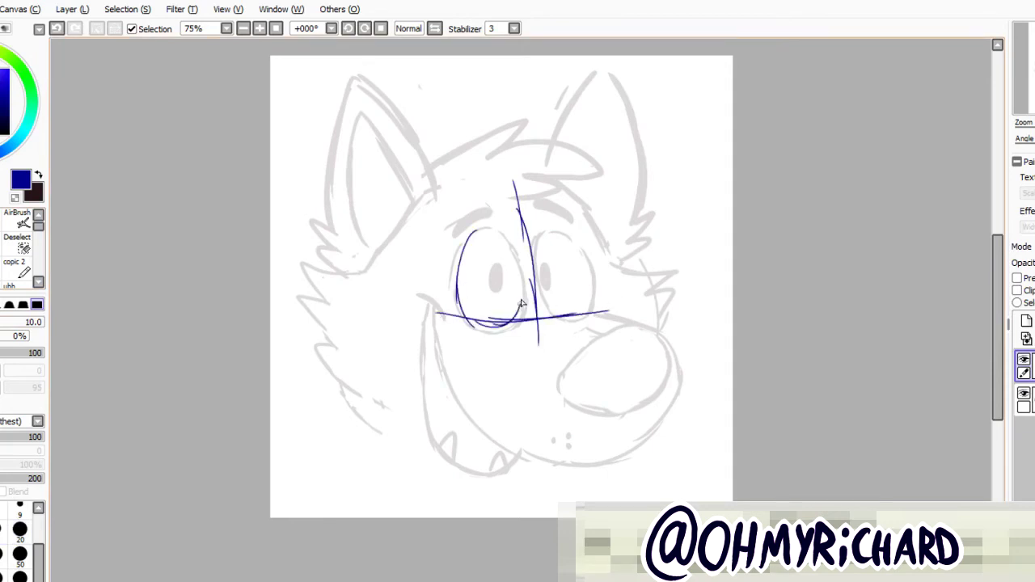
pyautogui.moveTo(568, 228); pyautogui.dragTo(555, 319)
# Draw the muzzle bridge, rounded muzzle and oval nose in blue, and fill in the pupils and eyebrows
pyautogui.moveTo(529, 312); pyautogui.dragTo(608, 357)
pyautogui.moveTo(433, 306)
pyautogui.mouseDown()
pyautogui.moveTo(571, 464)
pyautogui.moveTo(679, 348)
pyautogui.mouseUp()
pyautogui.moveTo(566, 364)
pyautogui.mouseDown()
pyautogui.moveTo(637, 338)
pyautogui.moveTo(633, 402)
pyautogui.moveTo(640, 335)
pyautogui.mouseUp()
pyautogui.moveTo(571, 364); pyautogui.dragTo(647, 331)
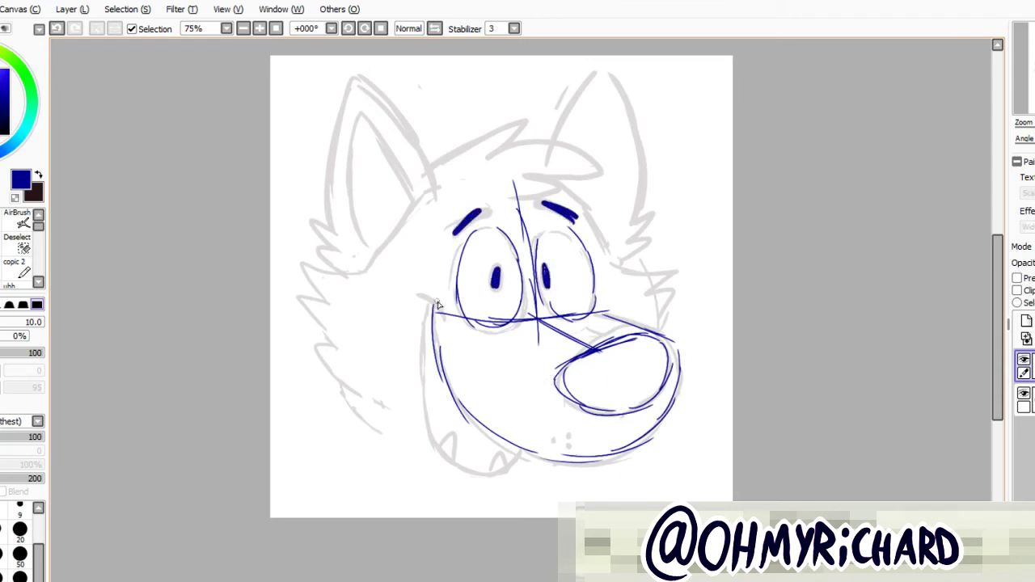
# Draw the head contour with both cheeks in blue, and the open lower jaw with its pointed teeth
pyautogui.moveTo(431, 175)
pyautogui.mouseDown()
pyautogui.moveTo(364, 299)
pyautogui.moveTo(460, 445)
pyautogui.moveTo(483, 444)
pyautogui.mouseUp()
pyautogui.moveTo(598, 212); pyautogui.dragTo(630, 317)
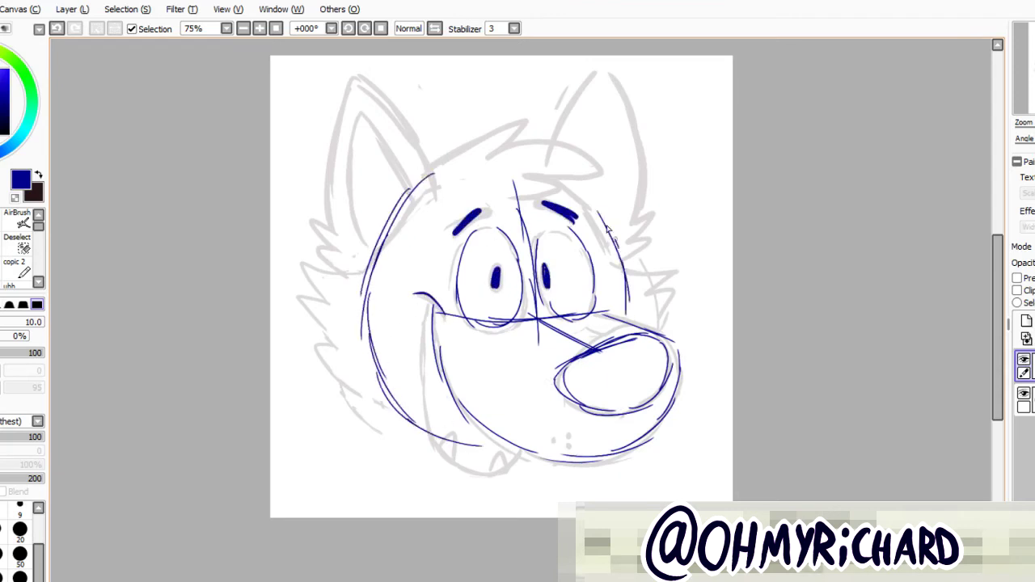
pyautogui.moveTo(390, 256); pyautogui.dragTo(300, 279)
pyautogui.moveTo(325, 276)
pyautogui.mouseDown()
pyautogui.moveTo(308, 335)
pyautogui.moveTo(364, 399)
pyautogui.mouseUp()
pyautogui.moveTo(321, 284); pyautogui.dragTo(340, 340)
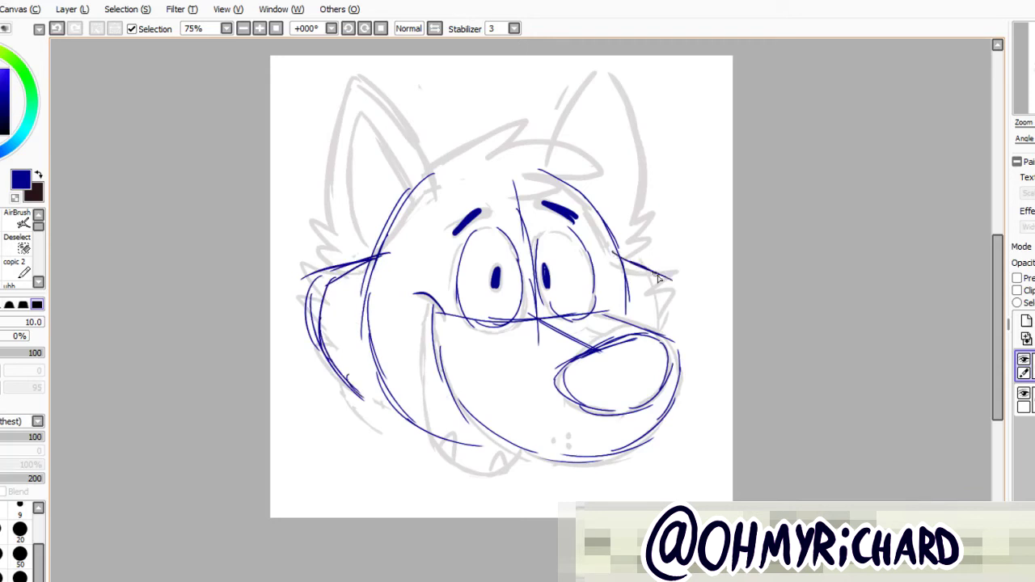
pyautogui.moveTo(421, 306)
pyautogui.mouseDown()
pyautogui.moveTo(443, 443)
pyautogui.moveTo(485, 471)
pyautogui.mouseUp()
pyautogui.moveTo(485, 471); pyautogui.dragTo(518, 456)
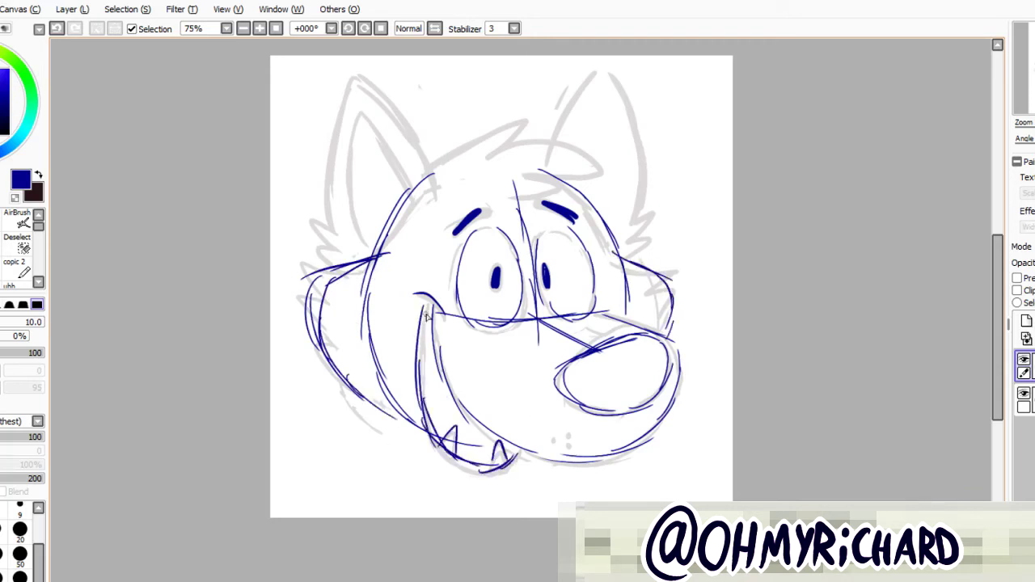
# Draw both ears, the hair tuft and the ear-base fur in blue, and erase the guideline crossing the left eye
pyautogui.moveTo(348, 267)
pyautogui.mouseDown()
pyautogui.moveTo(443, 168)
pyautogui.moveTo(348, 87)
pyautogui.moveTo(369, 183)
pyautogui.moveTo(443, 204)
pyautogui.moveTo(494, 159)
pyautogui.moveTo(610, 181)
pyautogui.mouseUp()
pyautogui.moveTo(544, 162)
pyautogui.mouseDown()
pyautogui.moveTo(585, 75)
pyautogui.moveTo(634, 147)
pyautogui.moveTo(639, 227)
pyautogui.moveTo(621, 257)
pyautogui.mouseUp()
pyautogui.moveTo(313, 218); pyautogui.dragTo(347, 271)
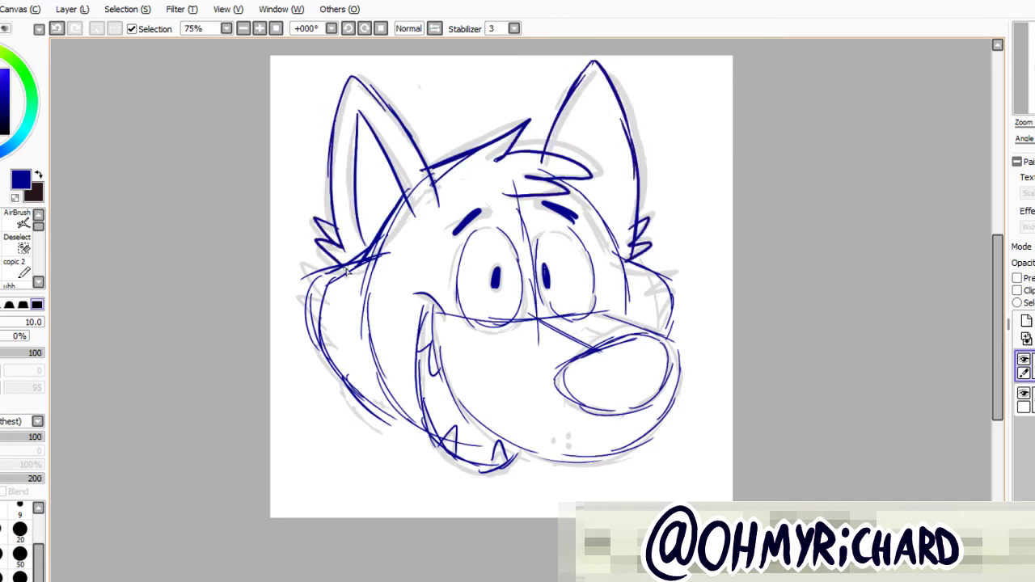
pyautogui.click(41, 226)
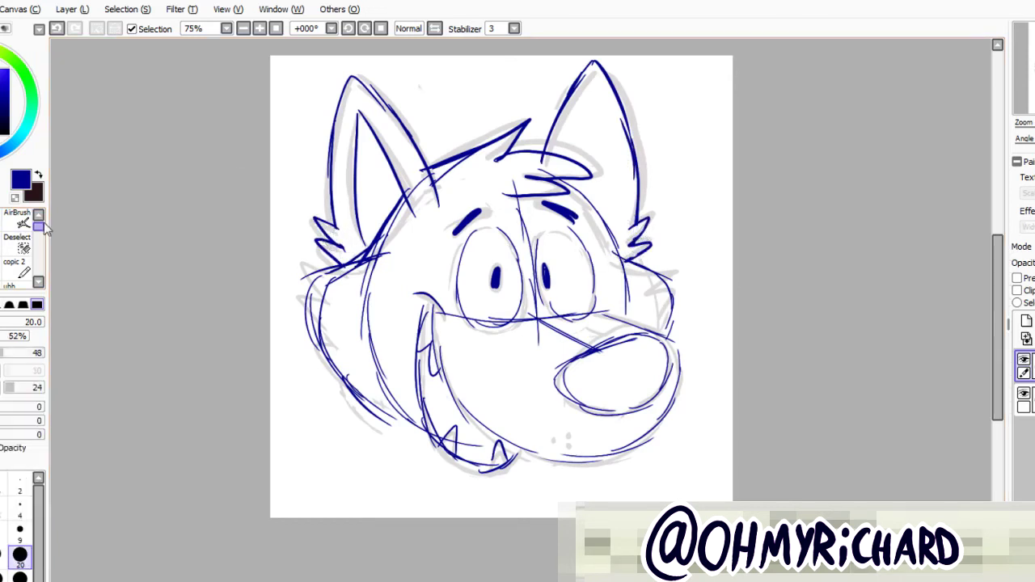
pyautogui.press('e')
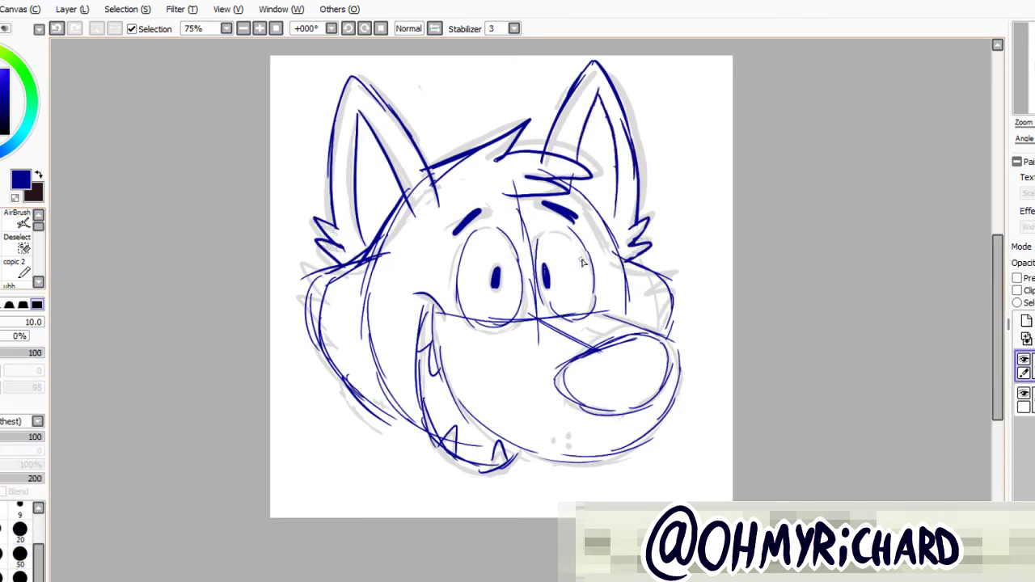
pyautogui.press('a')
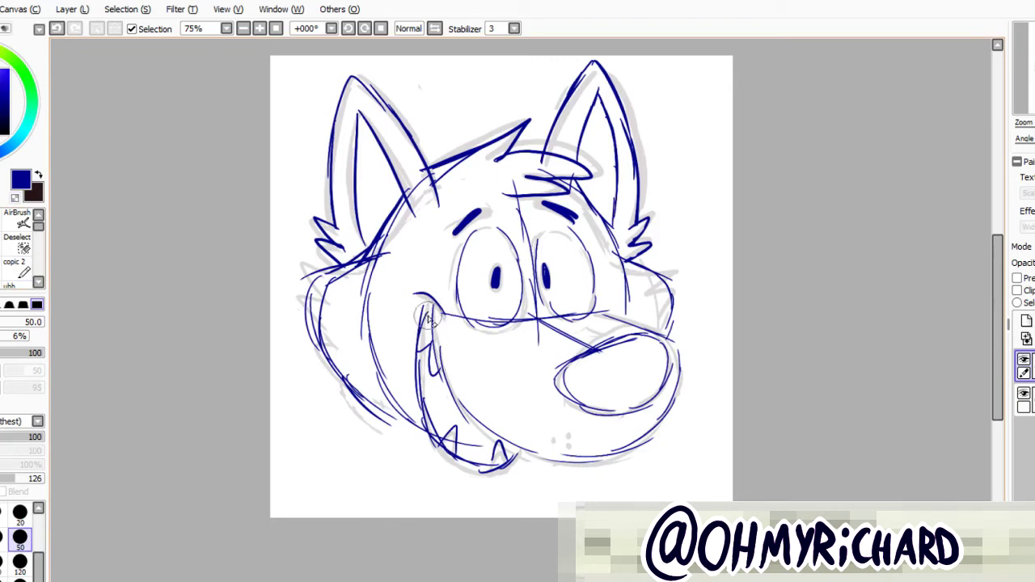
pyautogui.press('e')
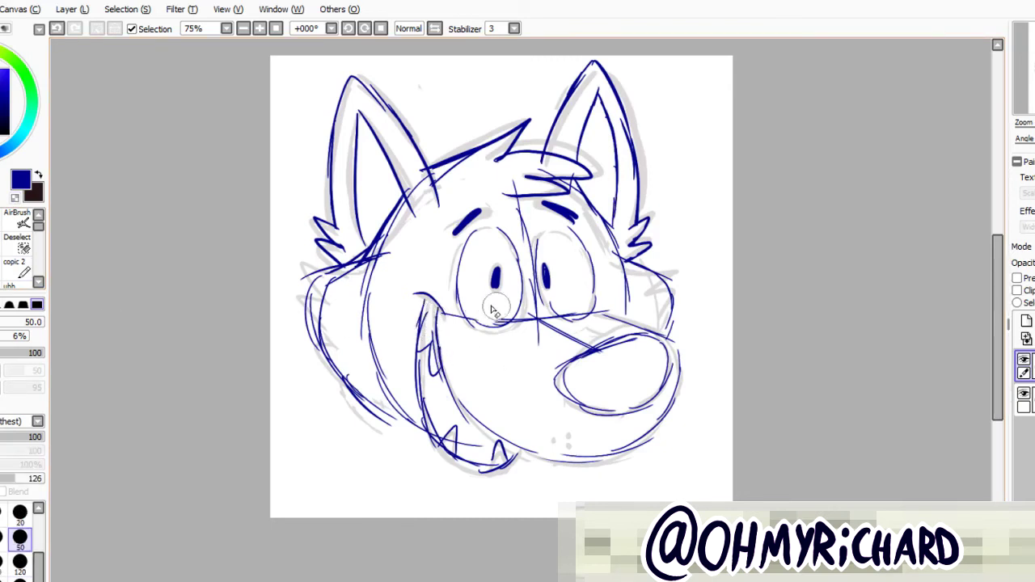
# Add jagged fur to the left cheek, two fangs under the muzzle, and sloping neck and shoulder lines
pyautogui.moveTo(338, 267)
pyautogui.mouseDown()
pyautogui.moveTo(291, 288)
pyautogui.moveTo(328, 327)
pyautogui.mouseUp()
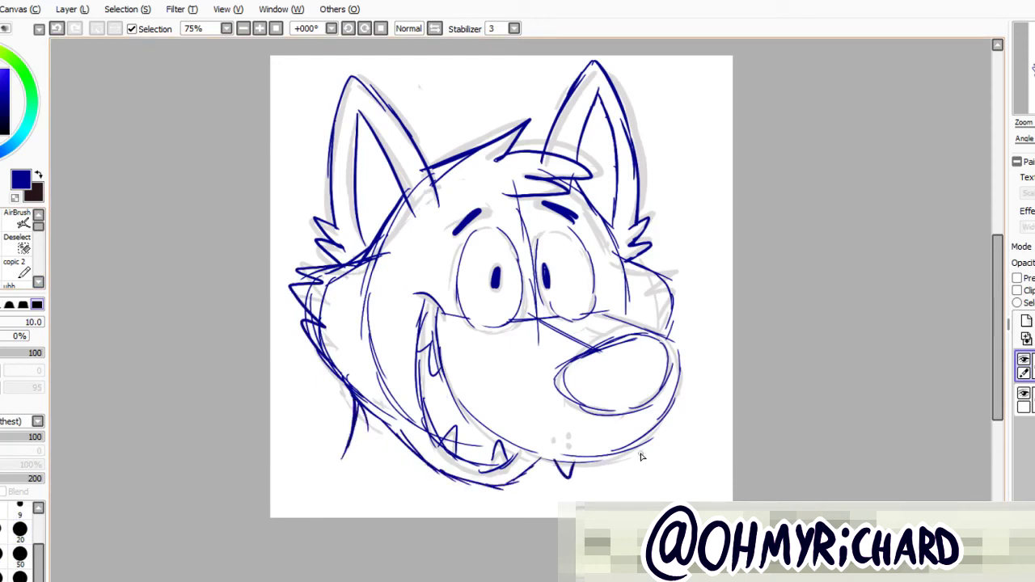
pyautogui.hotkey('ctrl', 'z')
pyautogui.moveTo(349, 437); pyautogui.dragTo(275, 471)
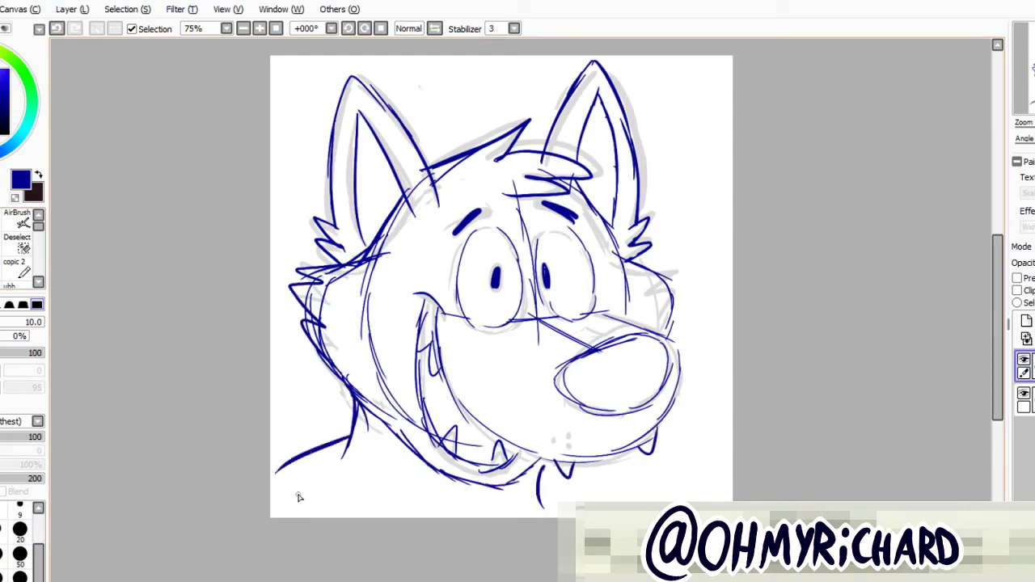
pyautogui.hotkey('ctrl', 'z')
pyautogui.hotkey('ctrl', 'z')
pyautogui.moveTo(349, 441); pyautogui.dragTo(275, 487)
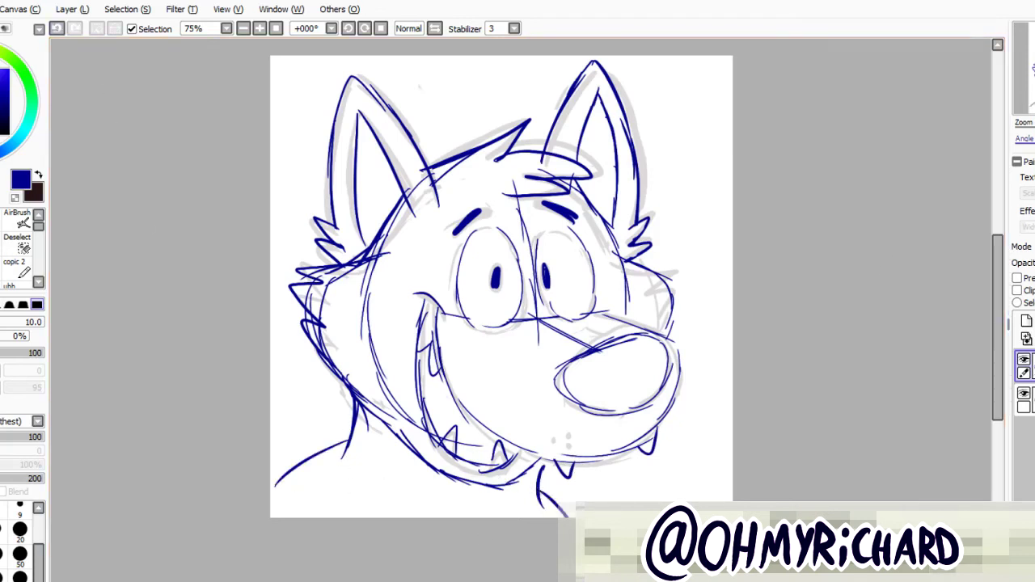
# Erase the construction lines inside the left cheek, extend its jagged fur outline and thicken the shoulder lines
pyautogui.moveTo(501, 283); pyautogui.dragTo(428, 280)
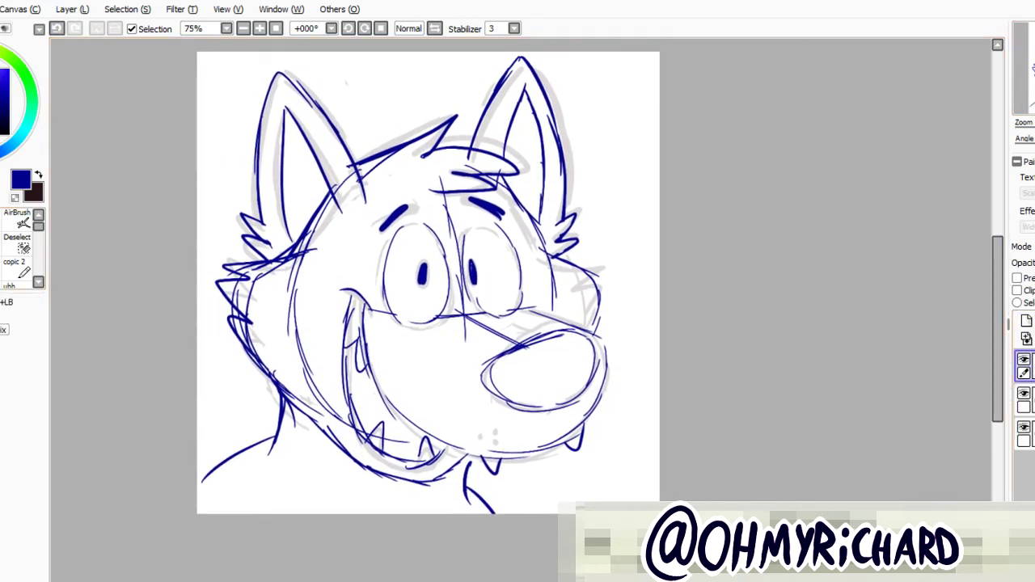
pyautogui.click(1024, 400)
pyautogui.press('e')
pyautogui.moveTo(347, 408)
pyautogui.mouseDown()
pyautogui.moveTo(312, 372)
pyautogui.moveTo(279, 275)
pyautogui.moveTo(249, 338)
pyautogui.moveTo(266, 474)
pyautogui.mouseUp()
pyautogui.press('n')
pyautogui.moveTo(242, 356); pyautogui.dragTo(319, 449)
pyautogui.moveTo(267, 416)
pyautogui.mouseDown()
pyautogui.moveTo(272, 445)
pyautogui.moveTo(204, 482)
pyautogui.mouseUp()
pyautogui.moveTo(490, 500); pyautogui.dragTo(505, 512)
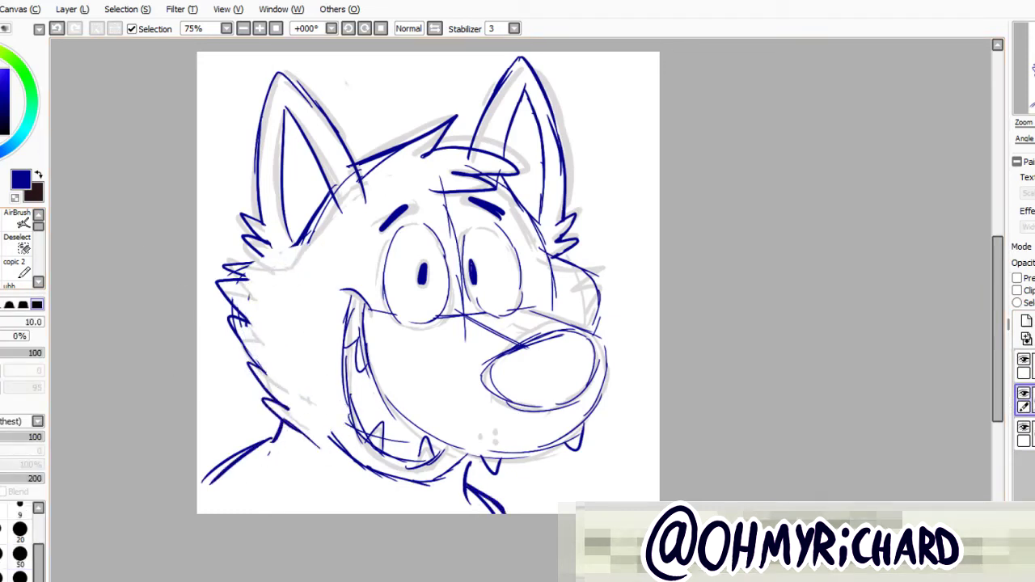
# Enlarge the whole layered head sketch with Transform so that it fills the canvas
pyautogui.click(72, 9)
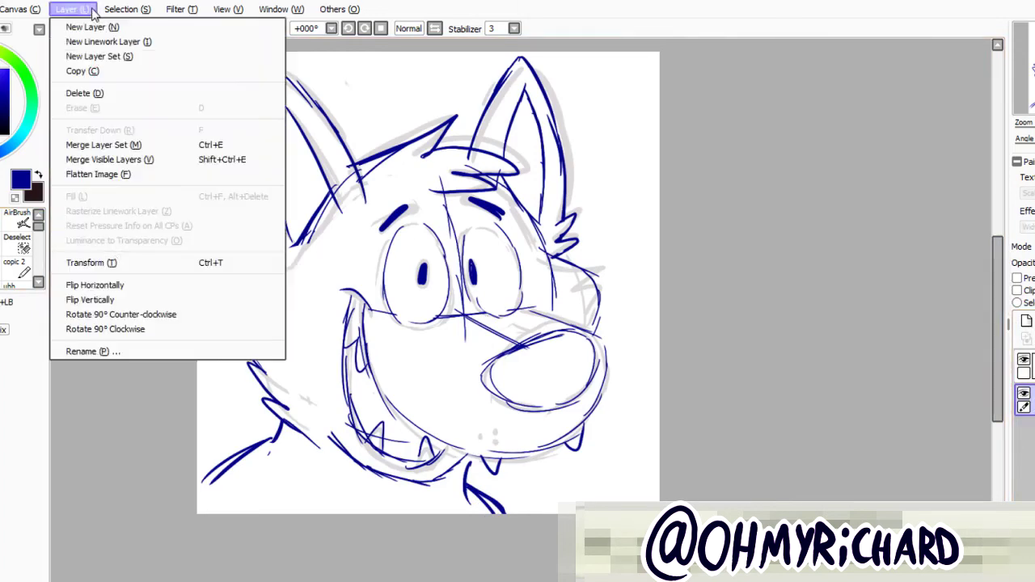
pyautogui.click(92, 262)
pyautogui.moveTo(599, 452); pyautogui.dragTo(686, 493)
pyautogui.press('Return')
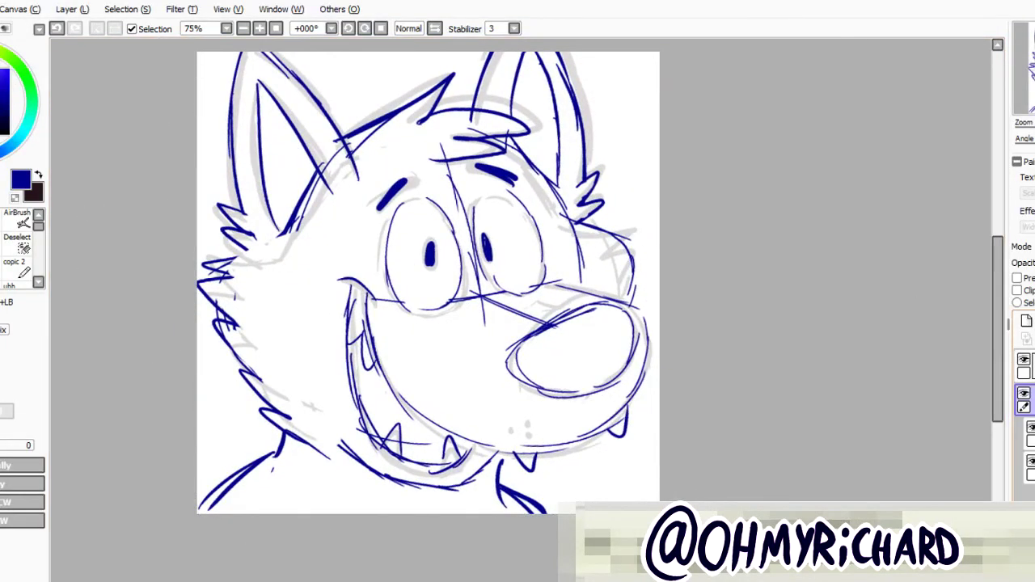
# Clear the muzzle bridge lines, redraw the nose outline more firmly, and add jagged fur to the right cheek
pyautogui.press('n')
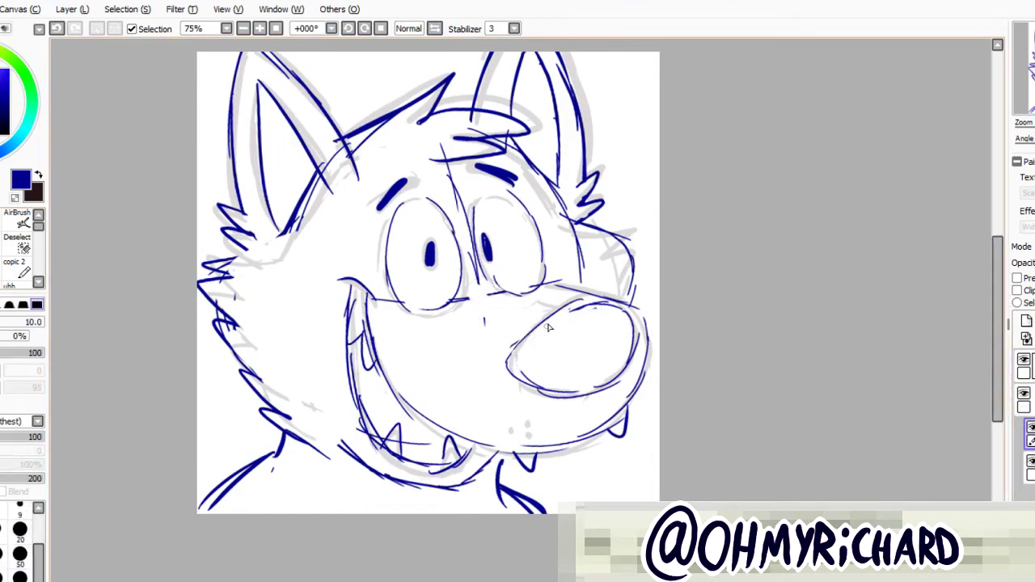
pyautogui.moveTo(522, 323); pyautogui.dragTo(534, 397)
pyautogui.moveTo(533, 396); pyautogui.dragTo(614, 386)
pyautogui.moveTo(589, 301)
pyautogui.mouseDown()
pyautogui.moveTo(638, 355)
pyautogui.moveTo(603, 396)
pyautogui.mouseUp()
pyautogui.moveTo(594, 228); pyautogui.dragTo(635, 303)
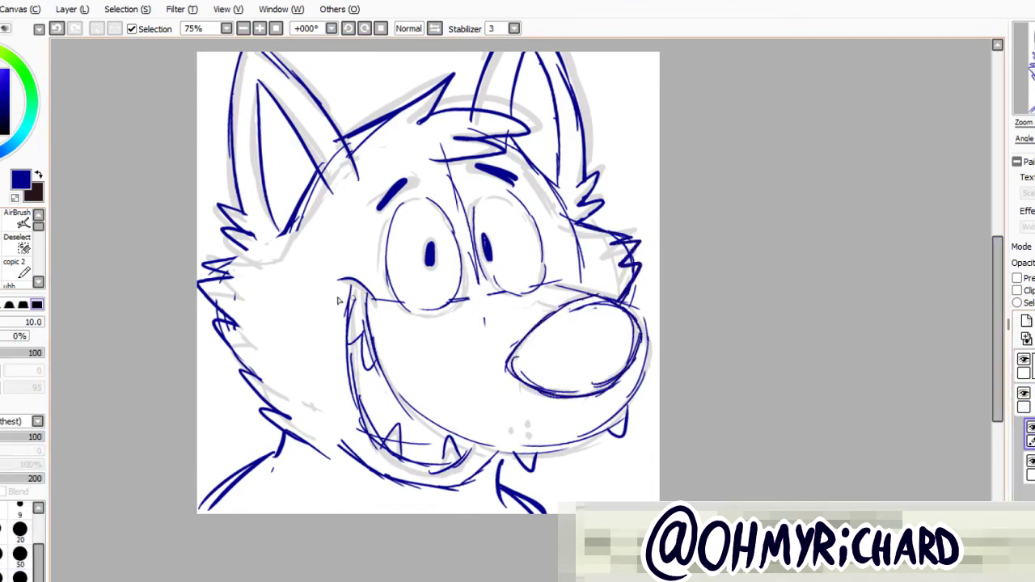
pyautogui.moveTo(214, 238); pyautogui.dragTo(287, 266)
# Erase the blue line at the left ear's base and outline both inner ears with curved dark red strokes
pyautogui.press('e')
pyautogui.moveTo(317, 177); pyautogui.dragTo(296, 212)
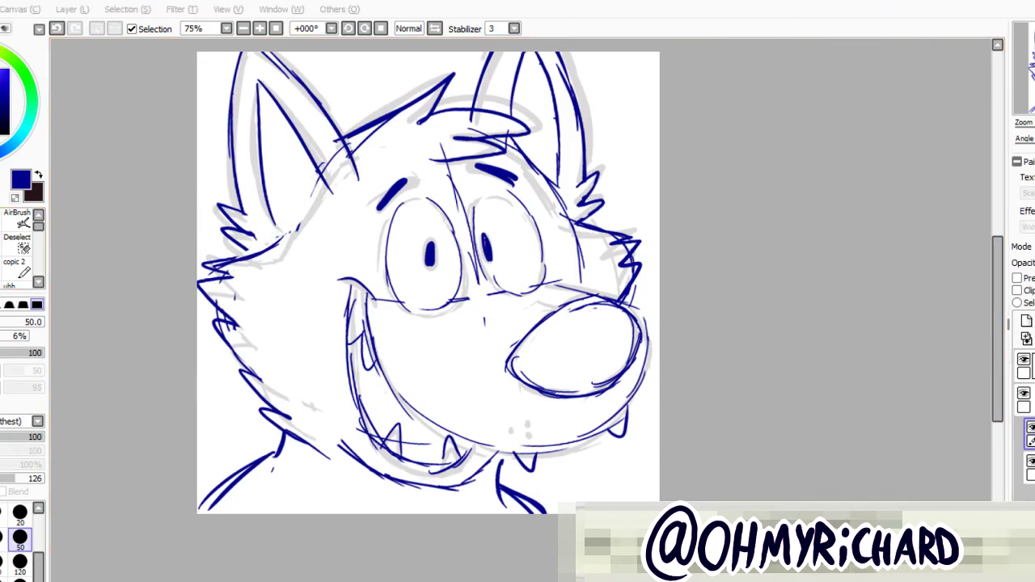
pyautogui.scroll(1, 428, 283)
pyautogui.moveTo(270, 142); pyautogui.dragTo(260, 240)
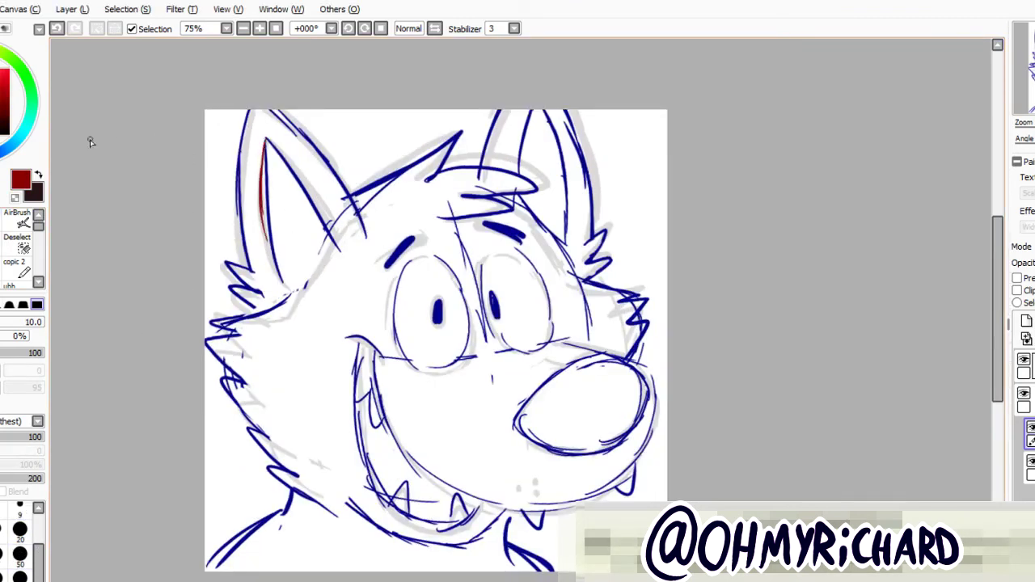
pyautogui.moveTo(260, 204); pyautogui.dragTo(287, 277)
pyautogui.moveTo(267, 142)
pyautogui.mouseDown()
pyautogui.moveTo(317, 262)
pyautogui.moveTo(296, 276)
pyautogui.mouseUp()
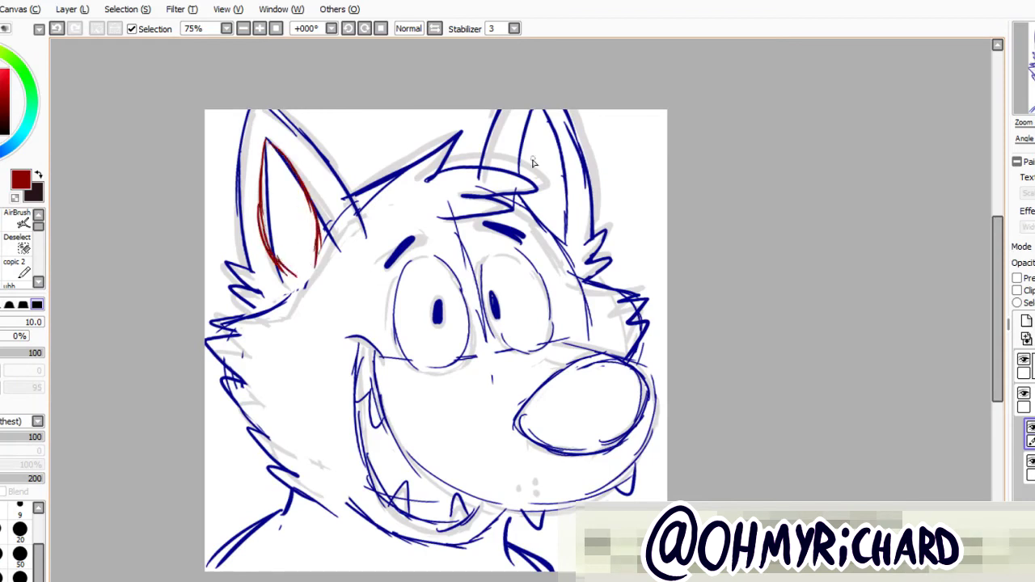
pyautogui.moveTo(528, 110)
pyautogui.mouseDown()
pyautogui.moveTo(540, 214)
pyautogui.moveTo(557, 233)
pyautogui.mouseUp()
pyautogui.moveTo(564, 179); pyautogui.dragTo(560, 233)
# Erase the old blue inner-ear lines and refine the left inner ear into a clean, closed dark red shape
pyautogui.press('e')
pyautogui.moveTo(265, 151)
pyautogui.mouseDown()
pyautogui.moveTo(283, 267)
pyautogui.moveTo(331, 275)
pyautogui.mouseUp()
pyautogui.moveTo(321, 228); pyautogui.dragTo(279, 268)
pyautogui.press('e')
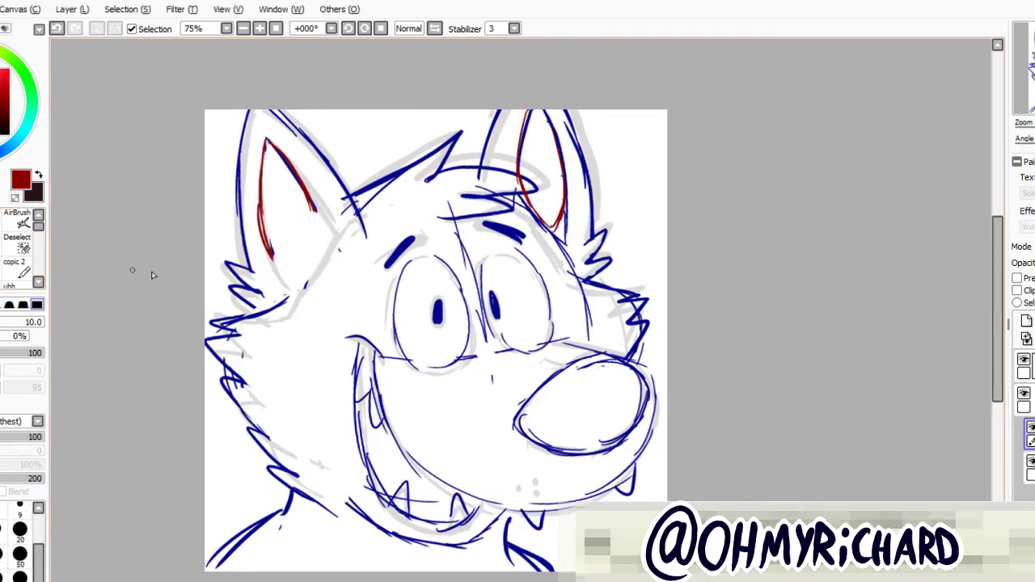
pyautogui.press('e')
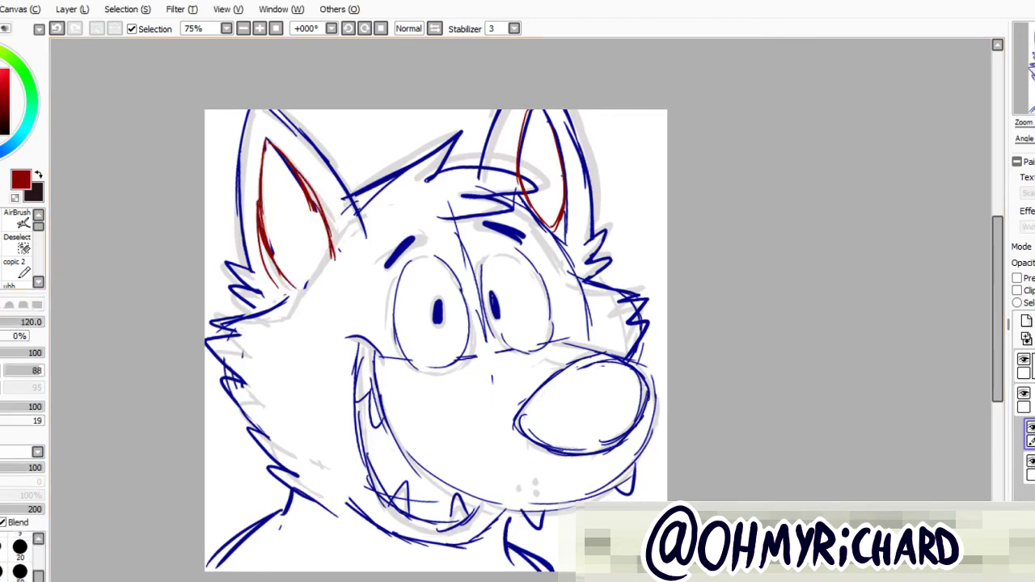
pyautogui.moveTo(285, 270); pyautogui.dragTo(261, 257)
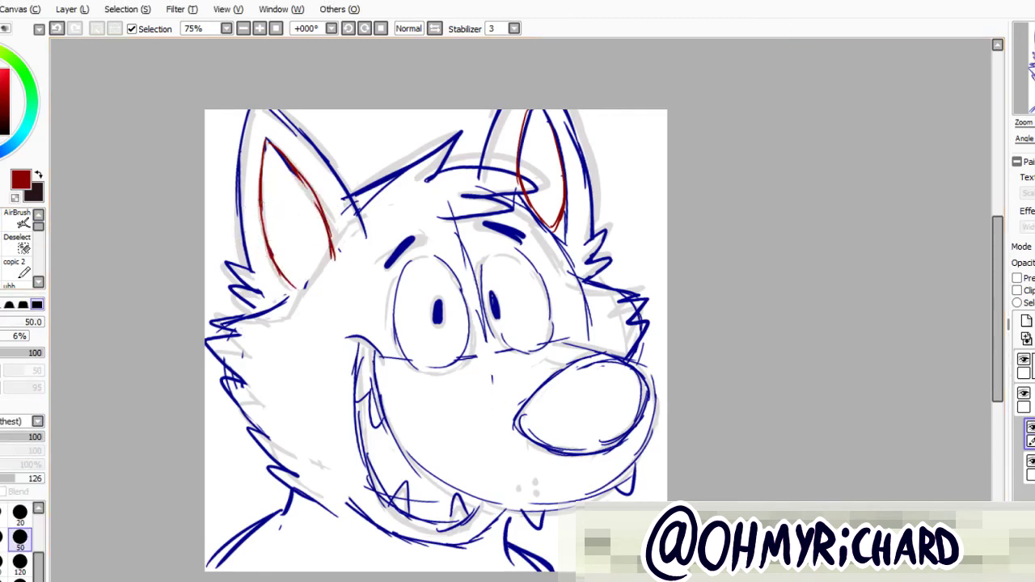
pyautogui.press('e')
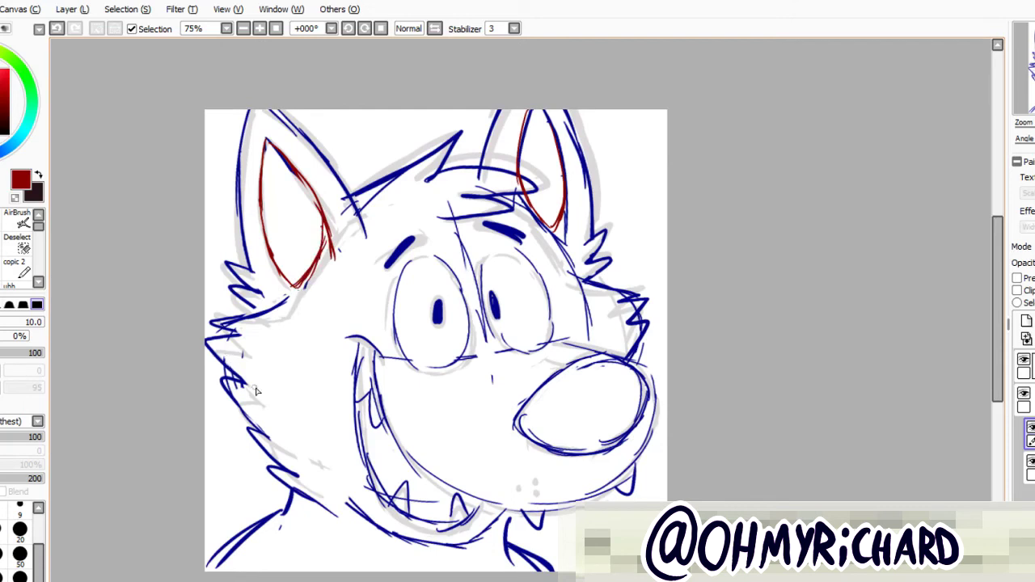
pyautogui.press('e')
pyautogui.moveTo(333, 279)
pyautogui.mouseDown()
pyautogui.moveTo(322, 212)
pyautogui.moveTo(331, 257)
pyautogui.mouseUp()
pyautogui.press('e')
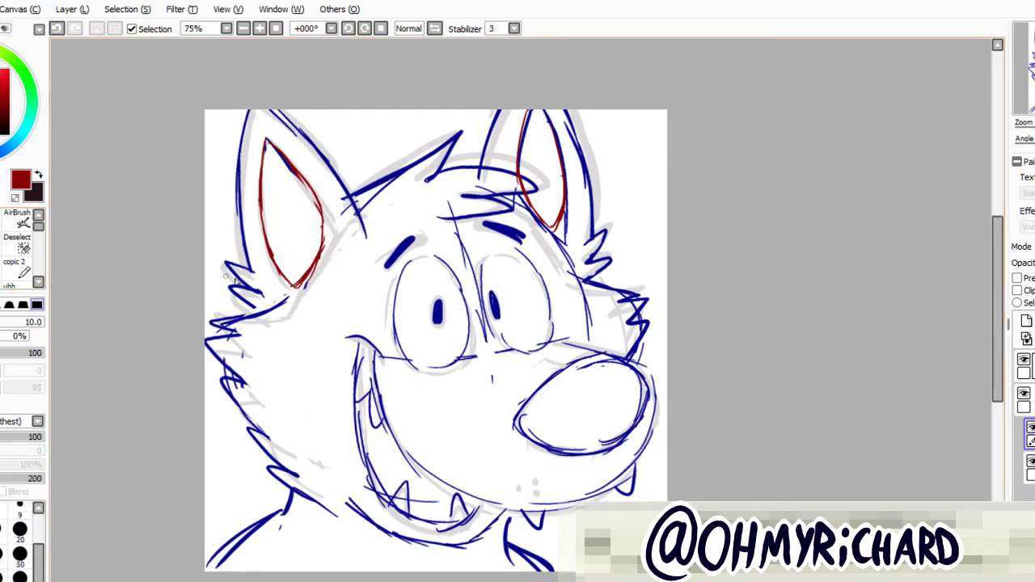
# Hide the faded rough layer and replace the left cheek's blue fur with a rounder, jagged dark red outline
pyautogui.scroll(-1, 401, 250)
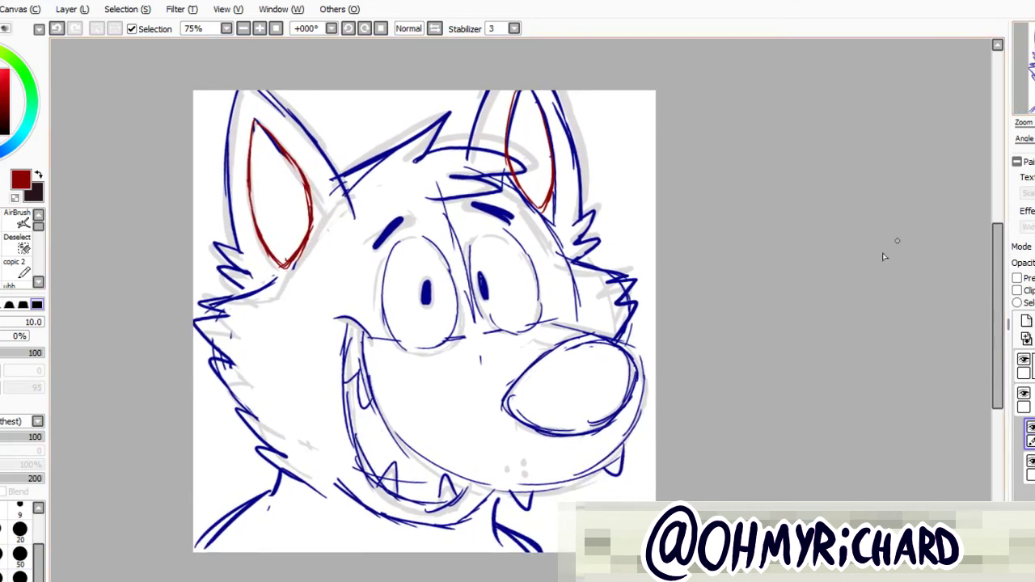
pyautogui.click(1029, 462)
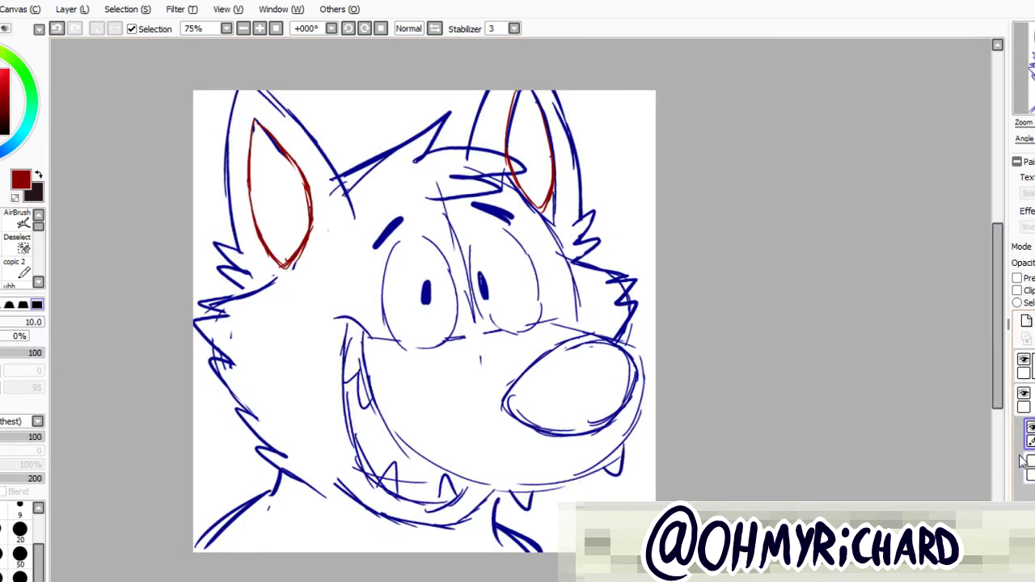
pyautogui.press('e')
pyautogui.moveTo(277, 294)
pyautogui.mouseDown()
pyautogui.moveTo(245, 405)
pyautogui.moveTo(279, 461)
pyautogui.mouseUp()
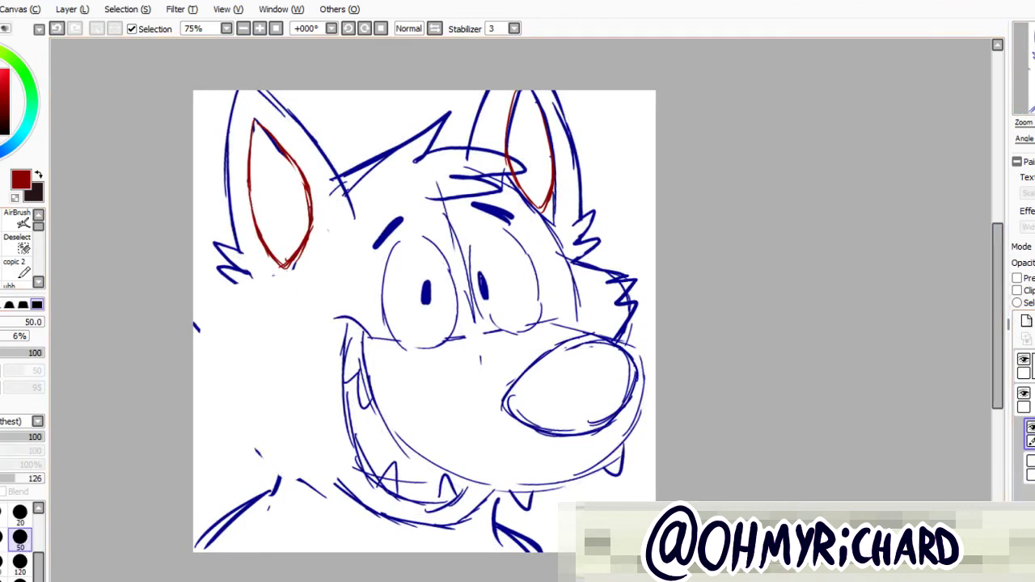
pyautogui.press('e')
pyautogui.moveTo(314, 217); pyautogui.dragTo(298, 285)
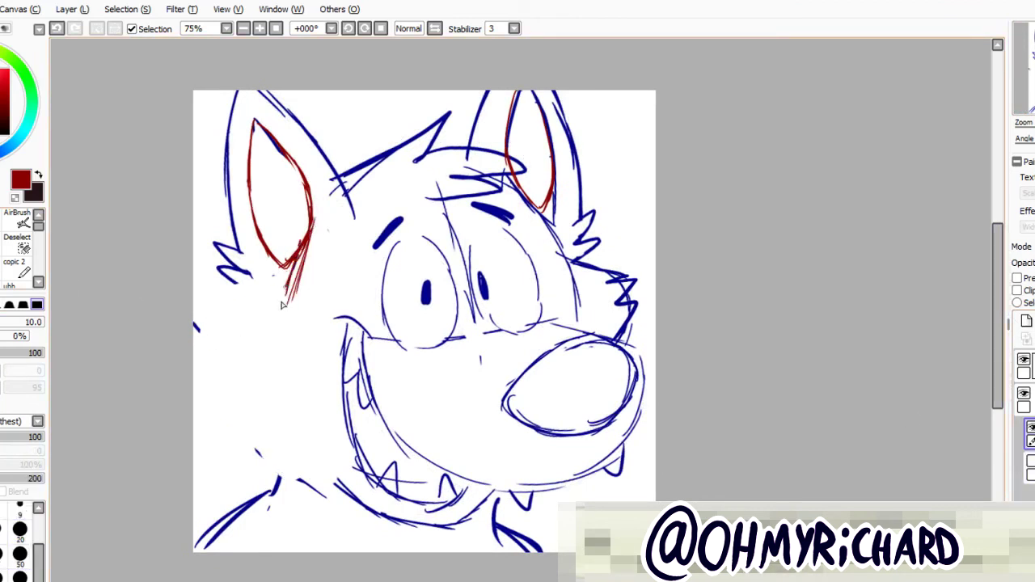
pyautogui.press('e')
pyautogui.moveTo(315, 241)
pyautogui.mouseDown()
pyautogui.moveTo(293, 304)
pyautogui.moveTo(253, 301)
pyautogui.moveTo(281, 298)
pyautogui.moveTo(208, 372)
pyautogui.moveTo(228, 398)
pyautogui.mouseUp()
pyautogui.press('e')
pyautogui.press('e')
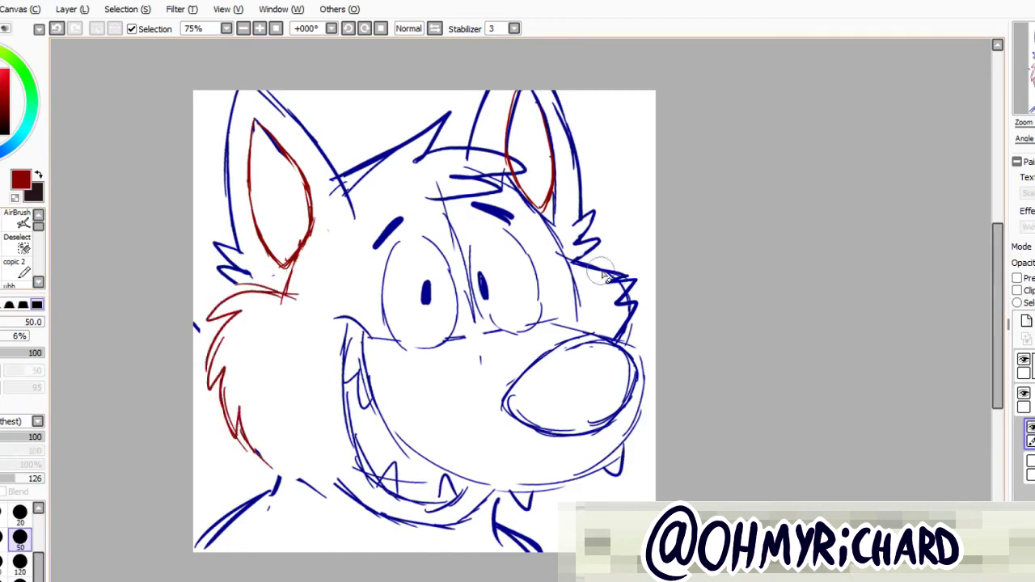
# Erase the right cheek's blue fur and redraw it as a smaller, jagged dark red outline
pyautogui.moveTo(601, 271)
pyautogui.mouseDown()
pyautogui.moveTo(622, 283)
pyautogui.moveTo(598, 311)
pyautogui.mouseUp()
pyautogui.press('e')
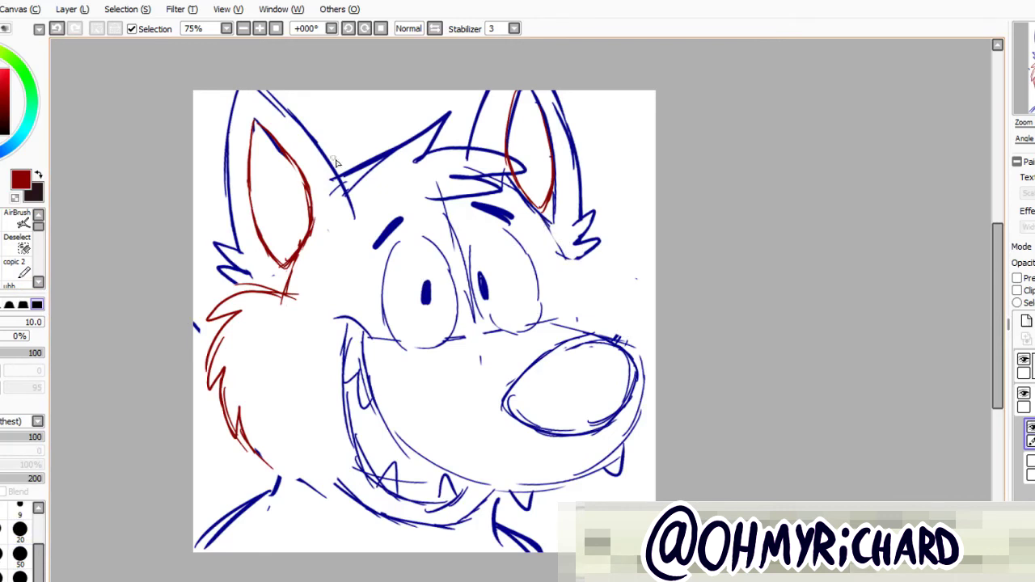
pyautogui.moveTo(554, 279)
pyautogui.mouseDown()
pyautogui.moveTo(592, 282)
pyautogui.moveTo(616, 343)
pyautogui.mouseUp()
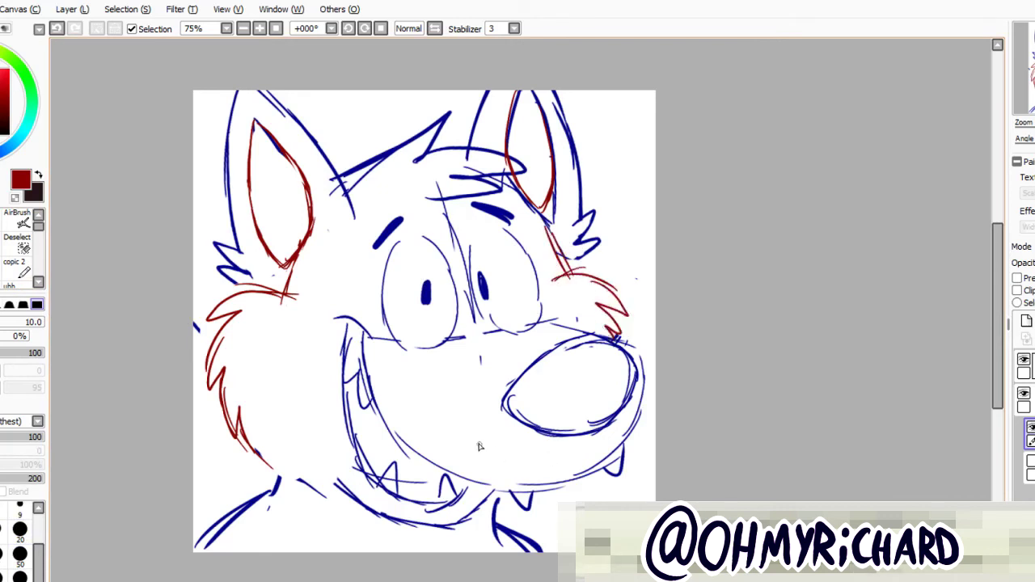
# Redraw the muzzle's lower edge with a split lip in dark red, and erase the leftover guidelines around the eyes and mouth
pyautogui.moveTo(409, 441); pyautogui.dragTo(523, 487)
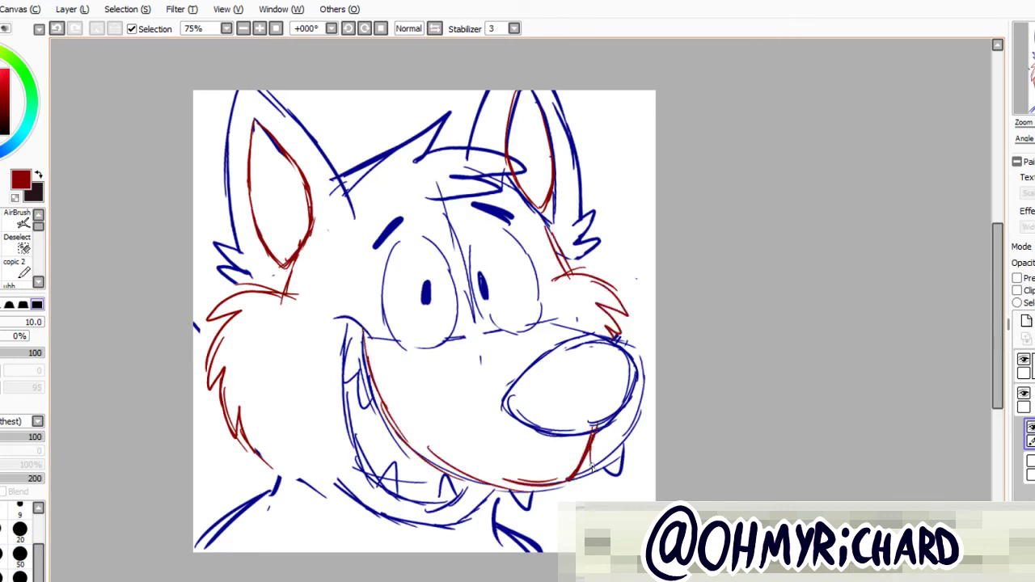
pyautogui.press('e')
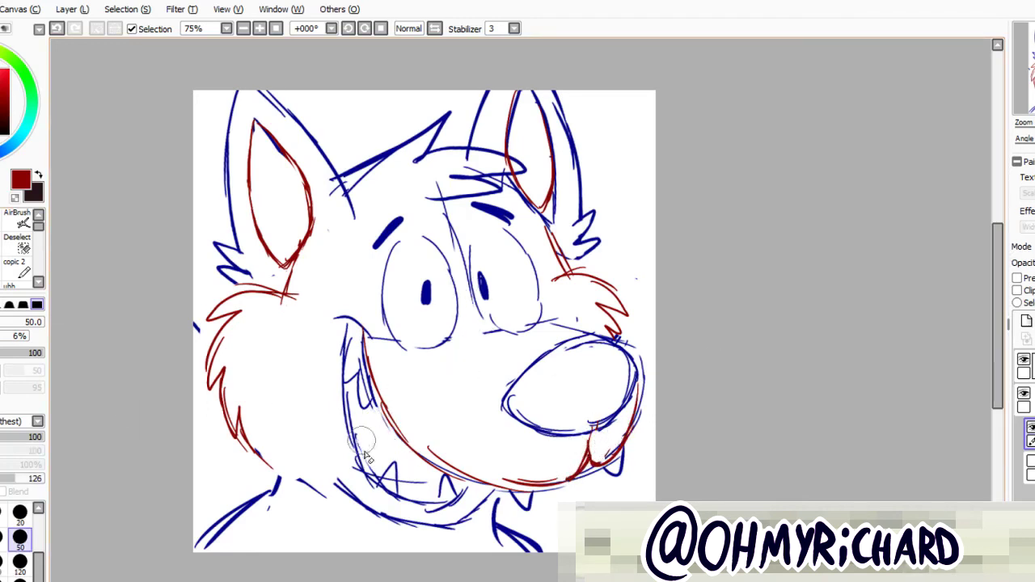
pyautogui.moveTo(618, 421); pyautogui.dragTo(715, 417)
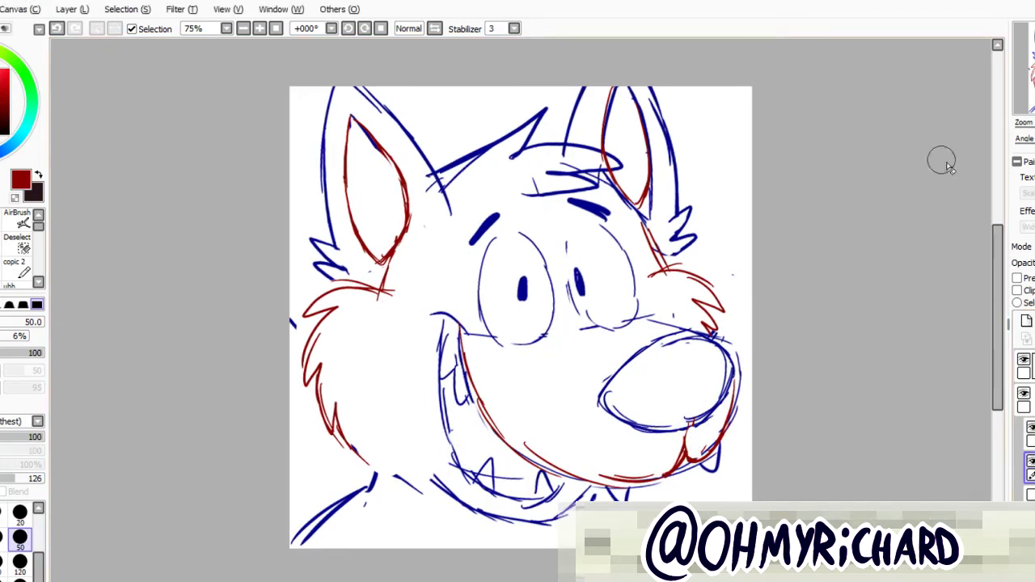
# Block in the whole head, ears and shoulders with a flat, translucent dark red base fill beneath the sketch lines
pyautogui.press('e')
pyautogui.moveTo(345, 305); pyautogui.dragTo(336, 356)
pyautogui.moveTo(340, 307)
pyautogui.mouseDown()
pyautogui.moveTo(348, 372)
pyautogui.moveTo(381, 462)
pyautogui.moveTo(558, 517)
pyautogui.moveTo(544, 444)
pyautogui.moveTo(677, 368)
pyautogui.moveTo(625, 291)
pyautogui.moveTo(615, 243)
pyautogui.moveTo(631, 97)
pyautogui.moveTo(554, 174)
pyautogui.moveTo(332, 275)
pyautogui.moveTo(439, 232)
pyautogui.moveTo(424, 267)
pyautogui.moveTo(162, 234)
pyautogui.mouseUp()
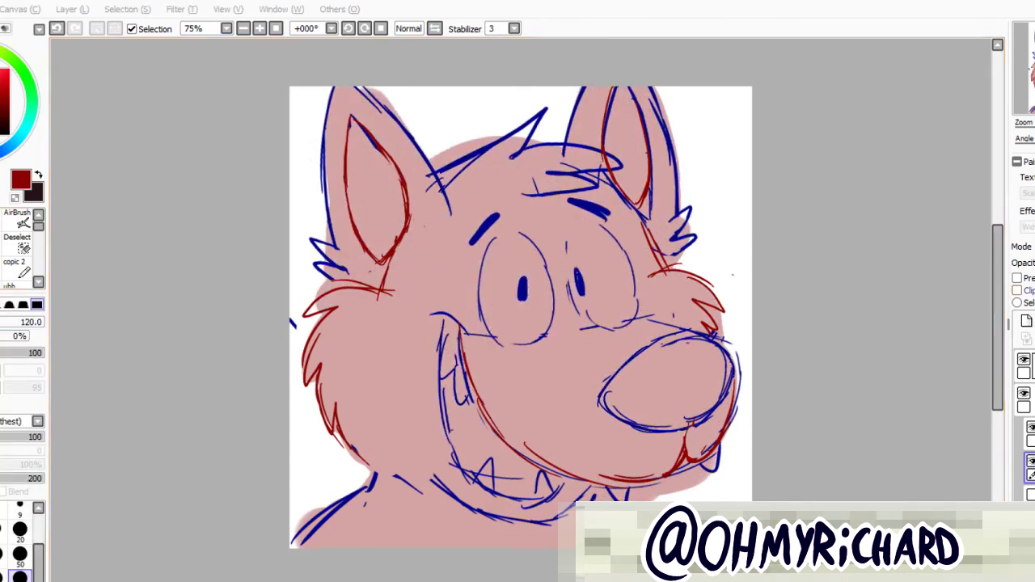
pyautogui.hotkey('ctrl', '+')
pyautogui.hotkey('ctrl', '-')
pyautogui.hotkey('ctrl', '-')
pyautogui.hotkey('ctrl', '-')
pyautogui.hotkey('ctrl', '-')
pyautogui.hotkey('ctrl', '-')
pyautogui.hotkey('ctrl', '-')
pyautogui.hotkey('ctrl', '-')
pyautogui.hotkey('ctrl', '-')
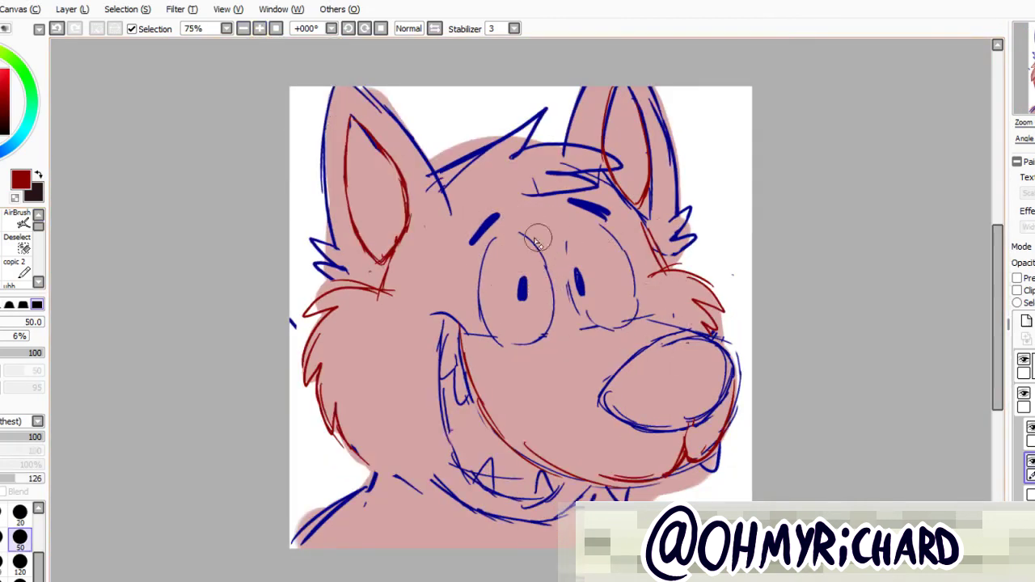
# Erase the base fill from around the eyes, cheeks, muzzle and mouth to form a white face mask
pyautogui.press('e')
pyautogui.moveTo(488, 241)
pyautogui.mouseDown()
pyautogui.moveTo(555, 252)
pyautogui.moveTo(584, 212)
pyautogui.moveTo(603, 252)
pyautogui.mouseUp()
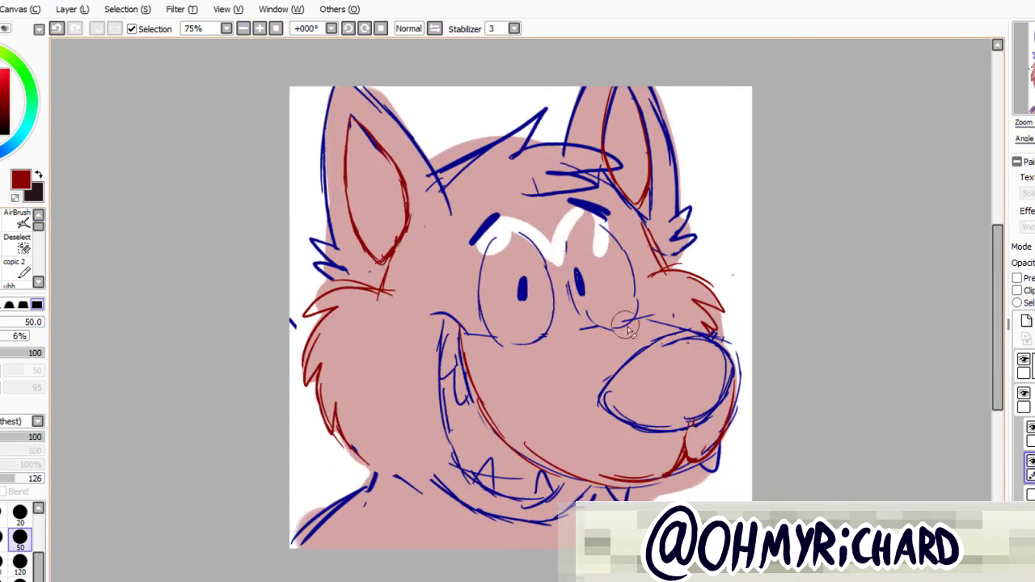
pyautogui.moveTo(497, 264)
pyautogui.mouseDown()
pyautogui.moveTo(499, 322)
pyautogui.moveTo(465, 332)
pyautogui.moveTo(371, 299)
pyautogui.moveTo(328, 303)
pyautogui.moveTo(338, 376)
pyautogui.moveTo(384, 449)
pyautogui.moveTo(400, 448)
pyautogui.moveTo(384, 462)
pyautogui.moveTo(389, 449)
pyautogui.moveTo(481, 502)
pyautogui.moveTo(532, 496)
pyautogui.moveTo(463, 487)
pyautogui.moveTo(534, 506)
pyautogui.moveTo(572, 494)
pyautogui.moveTo(704, 435)
pyautogui.moveTo(717, 392)
pyautogui.moveTo(652, 329)
pyautogui.moveTo(724, 356)
pyautogui.mouseUp()
pyautogui.moveTo(626, 325); pyautogui.dragTo(715, 354)
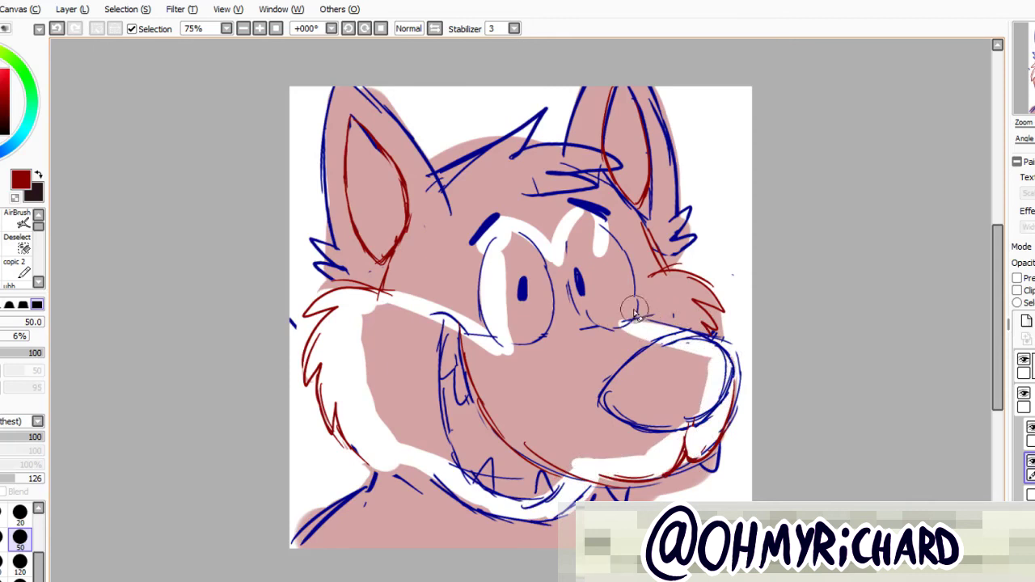
pyautogui.moveTo(635, 312)
pyautogui.mouseDown()
pyautogui.moveTo(671, 288)
pyautogui.moveTo(712, 324)
pyautogui.mouseUp()
pyautogui.moveTo(601, 251); pyautogui.dragTo(626, 344)
pyautogui.moveTo(356, 342)
pyautogui.mouseDown()
pyautogui.moveTo(417, 352)
pyautogui.moveTo(438, 316)
pyautogui.moveTo(480, 426)
pyautogui.moveTo(529, 418)
pyautogui.moveTo(511, 354)
pyautogui.moveTo(542, 294)
pyautogui.moveTo(574, 283)
pyautogui.moveTo(563, 307)
pyautogui.moveTo(629, 331)
pyautogui.moveTo(594, 404)
pyautogui.moveTo(636, 435)
pyautogui.moveTo(712, 368)
pyautogui.mouseUp()
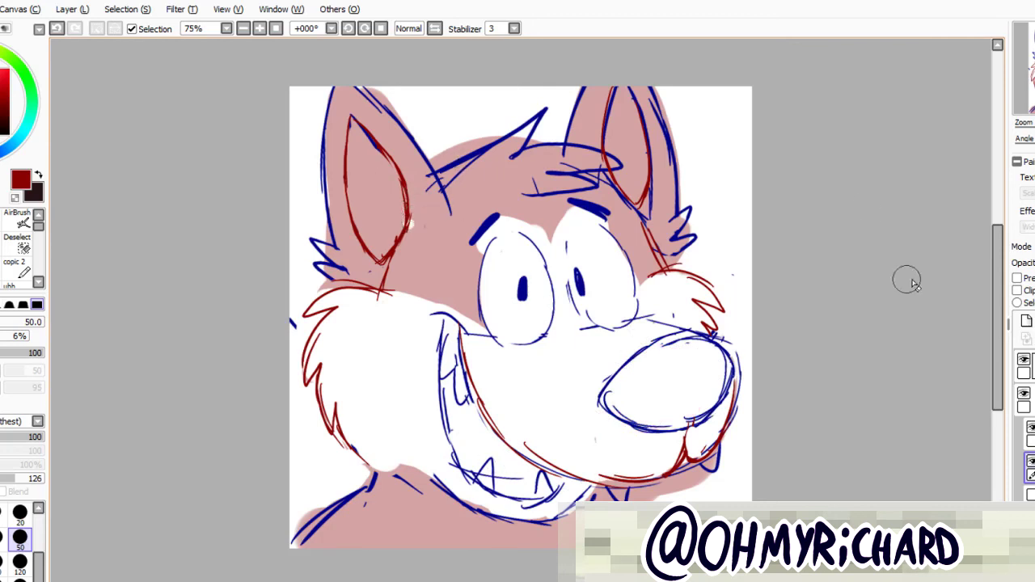
# Switch to the near-black brown colour and a size 20 brush, undoing the trial strokes below the left eye
pyautogui.press('x')
pyautogui.press('e')
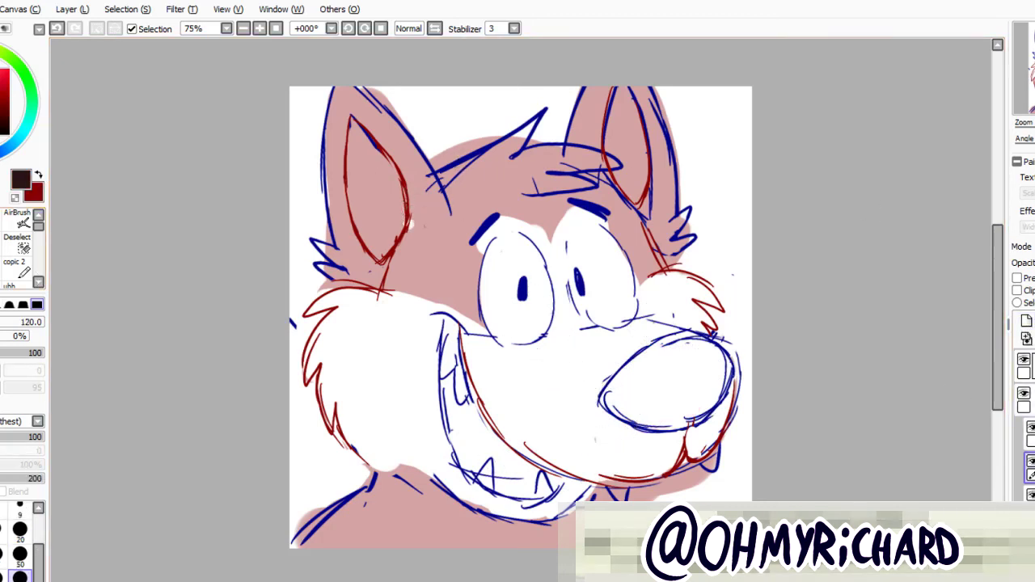
pyautogui.moveTo(535, 336); pyautogui.dragTo(522, 412)
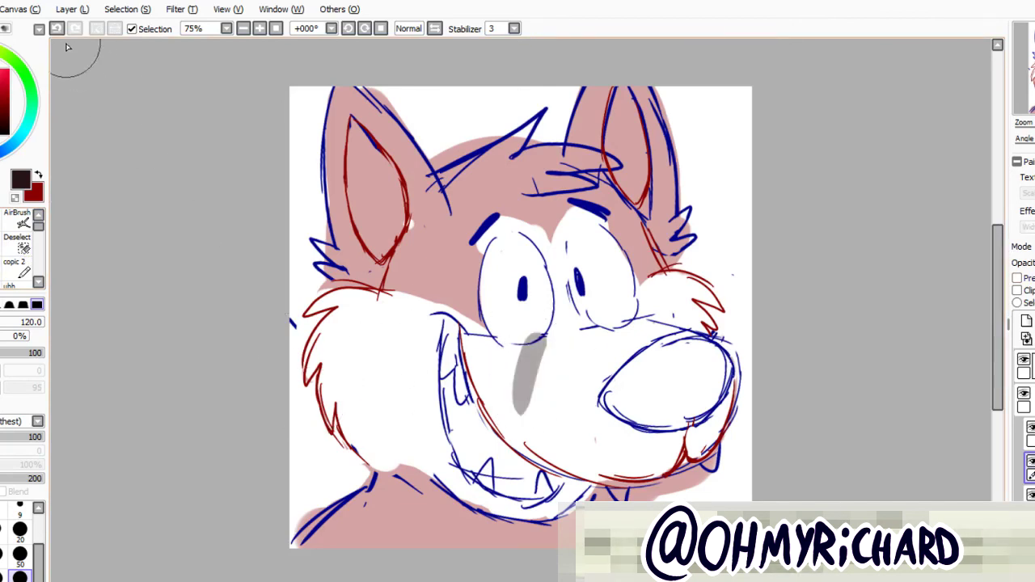
pyautogui.click(471, 334)
pyautogui.moveTo(478, 336)
pyautogui.mouseDown()
pyautogui.moveTo(411, 473)
pyautogui.moveTo(380, 437)
pyautogui.moveTo(498, 344)
pyautogui.moveTo(538, 347)
pyautogui.mouseUp()
pyautogui.click(20, 530)
pyautogui.hotkey('ctrl', 'z')
pyautogui.hotkey('ctrl', 'z')
pyautogui.hotkey('ctrl', 'z')
pyautogui.hotkey('ctrl', 'z')
pyautogui.hotkey('ctrl', 'z')
pyautogui.hotkey('ctrl', 'z')
# Outline and fill a dark translucent stripe running from beneath the left eye across the mouth corner to the neck
pyautogui.moveTo(469, 326); pyautogui.dragTo(410, 450)
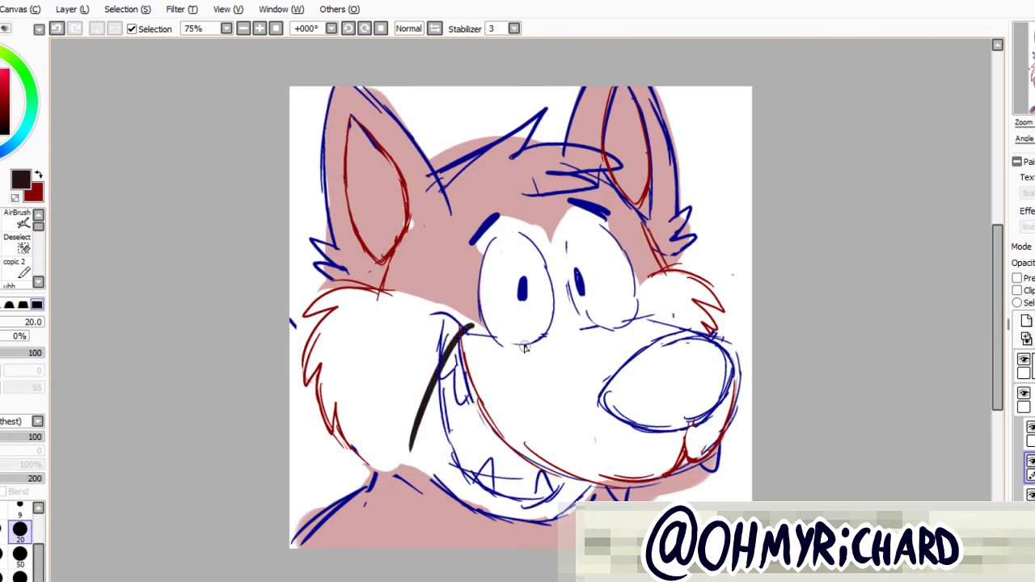
pyautogui.moveTo(524, 346); pyautogui.dragTo(453, 484)
pyautogui.moveTo(468, 327)
pyautogui.mouseDown()
pyautogui.moveTo(483, 392)
pyautogui.moveTo(491, 315)
pyautogui.mouseUp()
pyautogui.moveTo(370, 492)
pyautogui.mouseDown()
pyautogui.moveTo(420, 485)
pyautogui.moveTo(437, 404)
pyautogui.moveTo(477, 368)
pyautogui.moveTo(453, 339)
pyautogui.mouseUp()
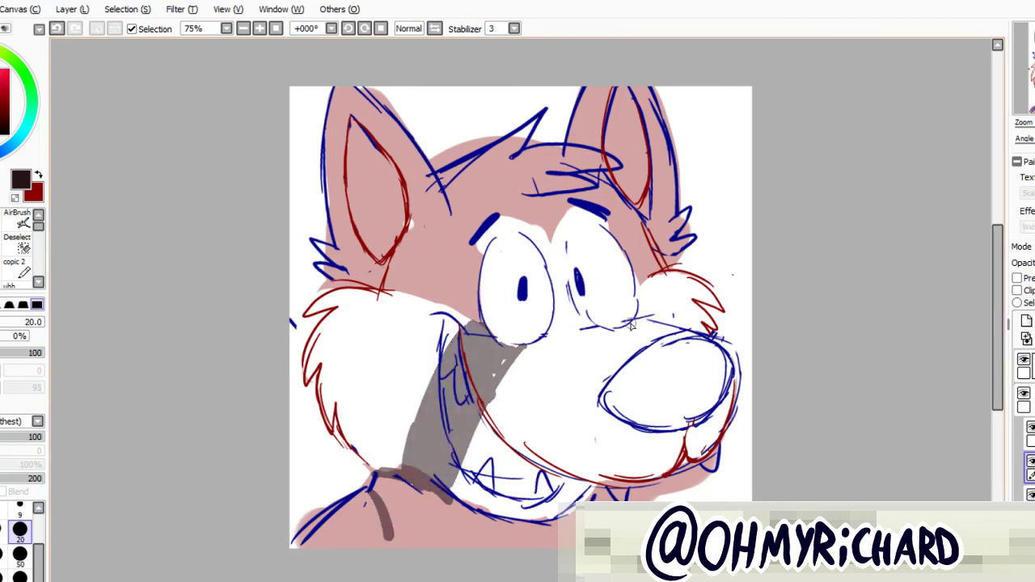
# Fill the neck and chest below the jaw with the dark tone, and erase that tone inside the open mouth
pyautogui.scroll(-3, 890, 226)
pyautogui.moveTo(433, 388); pyautogui.dragTo(529, 420)
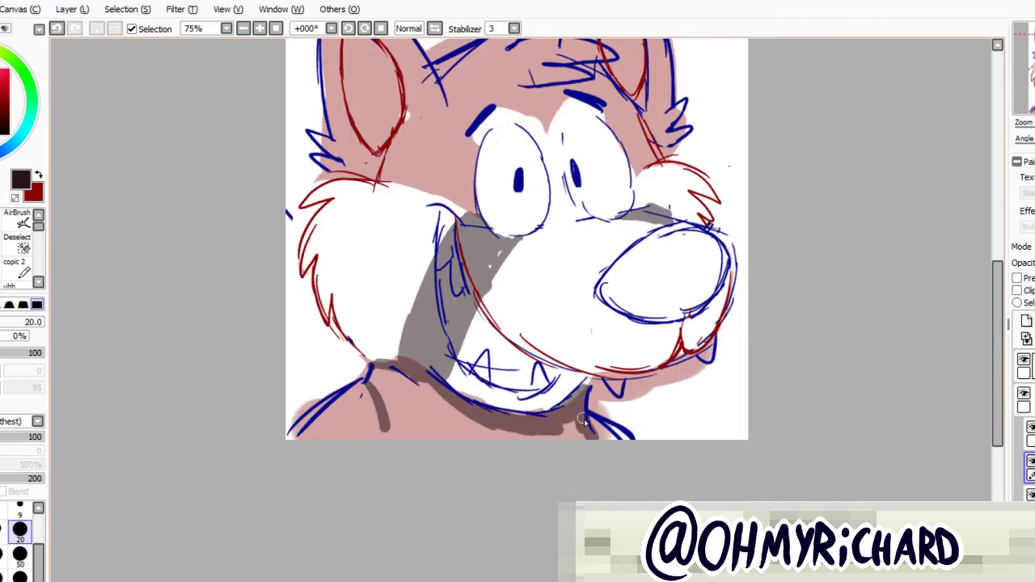
pyautogui.moveTo(383, 420)
pyautogui.mouseDown()
pyautogui.moveTo(471, 444)
pyautogui.moveTo(508, 429)
pyautogui.moveTo(370, 374)
pyautogui.moveTo(394, 419)
pyautogui.moveTo(403, 392)
pyautogui.moveTo(435, 420)
pyautogui.mouseUp()
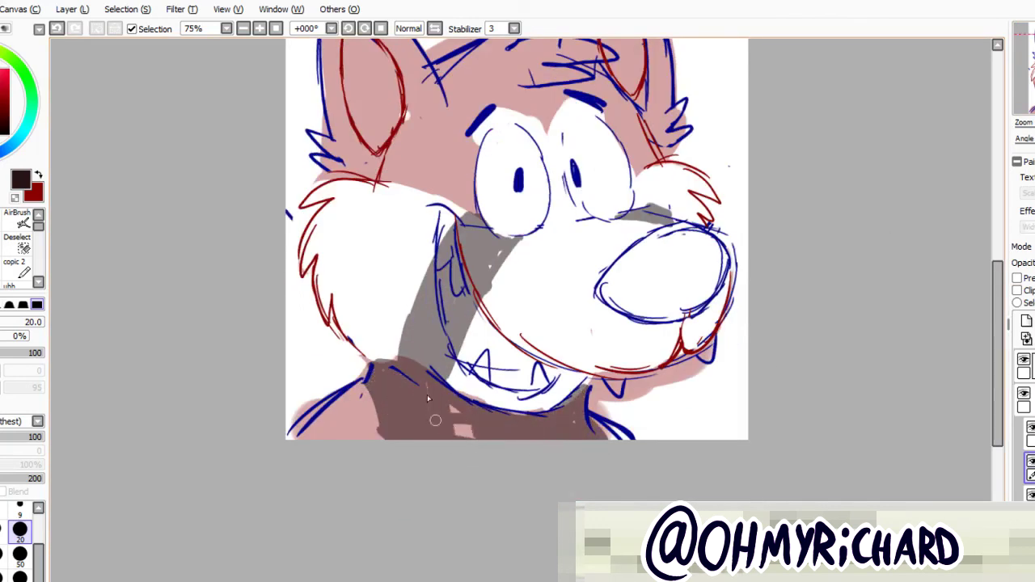
pyautogui.press('e')
pyautogui.moveTo(457, 231)
pyautogui.mouseDown()
pyautogui.moveTo(453, 315)
pyautogui.moveTo(464, 320)
pyautogui.mouseUp()
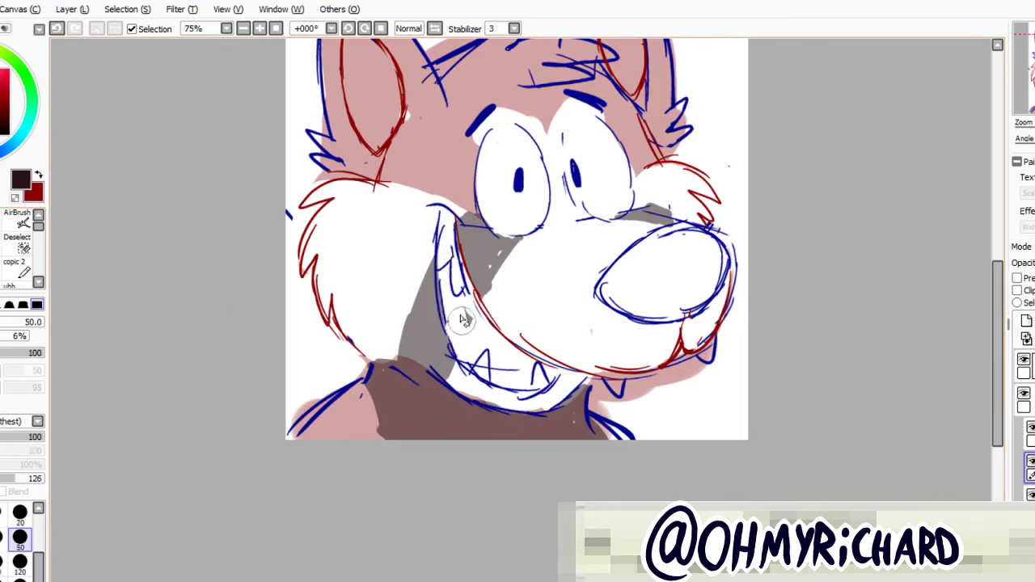
# Fill the large oval nose with the same dark translucent tone
pyautogui.scroll(2, 971, 144)
pyautogui.press('n')
pyautogui.moveTo(641, 303)
pyautogui.mouseDown()
pyautogui.moveTo(615, 364)
pyautogui.moveTo(687, 308)
pyautogui.moveTo(647, 347)
pyautogui.mouseUp()
pyautogui.scroll(1, 224, 247)
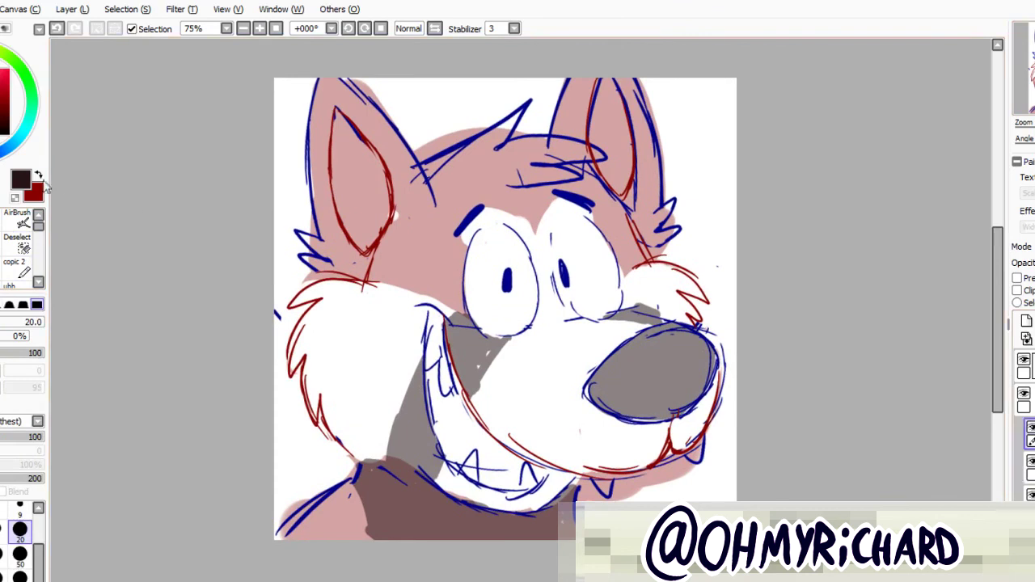
# Erase the left ear's inner sketch lines and right ear's fur tufts, and redraw both ears' outer contours in near-black strokes
pyautogui.press('e')
pyautogui.moveTo(346, 87)
pyautogui.mouseDown()
pyautogui.moveTo(385, 144)
pyautogui.moveTo(347, 231)
pyautogui.mouseUp()
pyautogui.press('n')
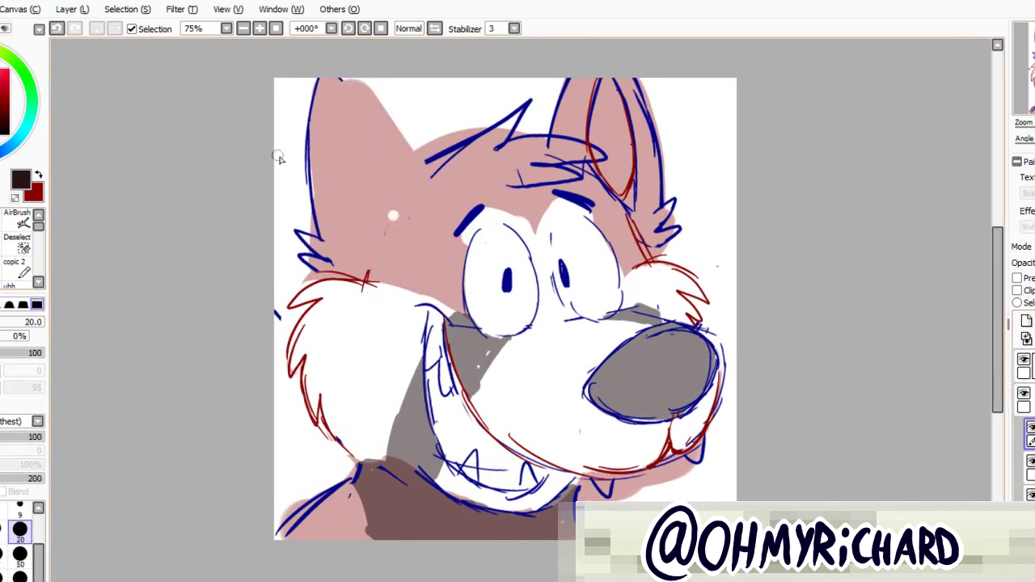
pyautogui.moveTo(316, 79); pyautogui.dragTo(325, 257)
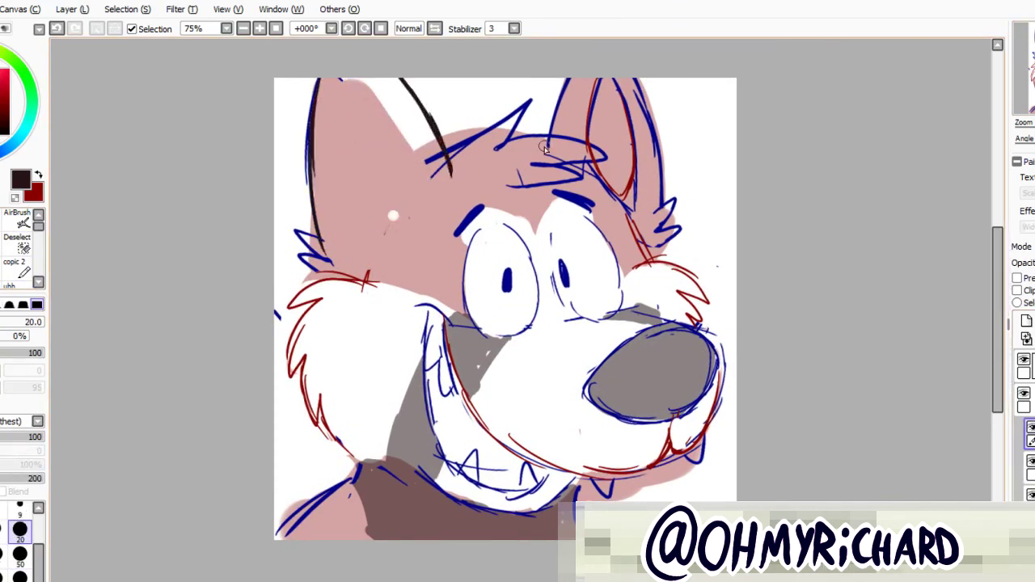
pyautogui.moveTo(647, 257)
pyautogui.mouseDown()
pyautogui.moveTo(662, 129)
pyautogui.moveTo(651, 79)
pyautogui.mouseUp()
pyautogui.press('e')
pyautogui.moveTo(679, 207)
pyautogui.mouseDown()
pyautogui.moveTo(668, 243)
pyautogui.moveTo(635, 247)
pyautogui.mouseUp()
# Draw the left inner ear's outline in near-black and clean up where the ear's inner edge meets the head
pyautogui.press('n')
pyautogui.moveTo(370, 88)
pyautogui.mouseDown()
pyautogui.moveTo(396, 216)
pyautogui.moveTo(404, 142)
pyautogui.mouseUp()
pyautogui.press('e')
pyautogui.press('n')
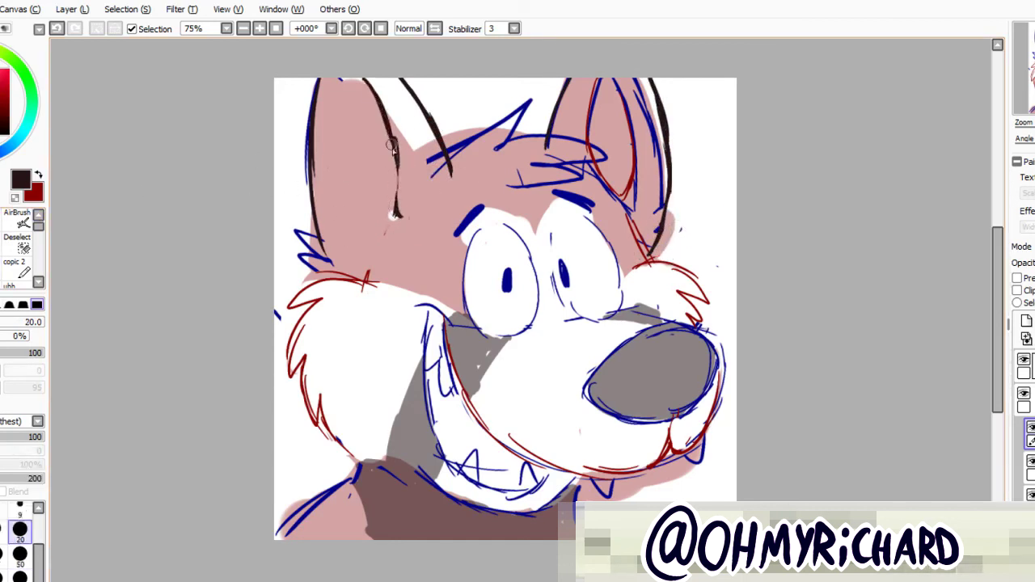
pyautogui.moveTo(356, 84); pyautogui.dragTo(322, 162)
pyautogui.hotkey('ctrl', 'z')
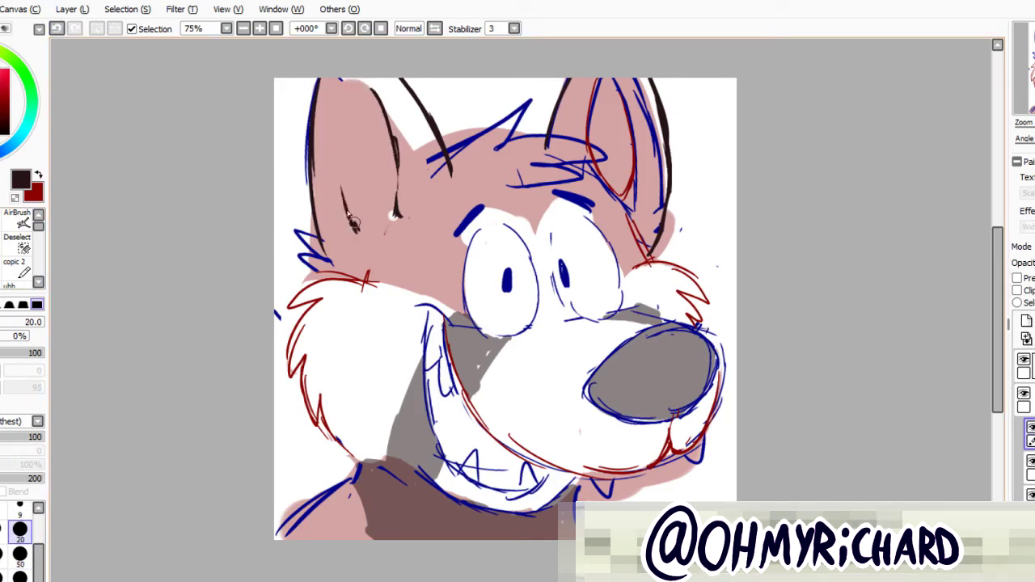
pyautogui.moveTo(352, 224); pyautogui.dragTo(348, 118)
pyautogui.moveTo(335, 80); pyautogui.dragTo(344, 206)
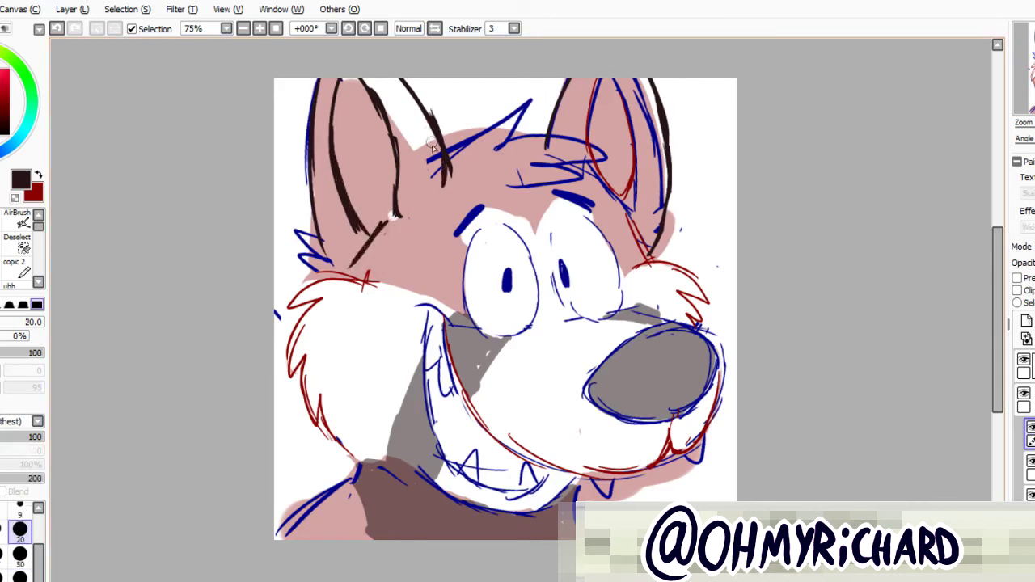
pyautogui.press(']')
pyautogui.moveTo(400, 85)
pyautogui.mouseDown()
pyautogui.moveTo(428, 154)
pyautogui.moveTo(468, 168)
pyautogui.mouseUp()
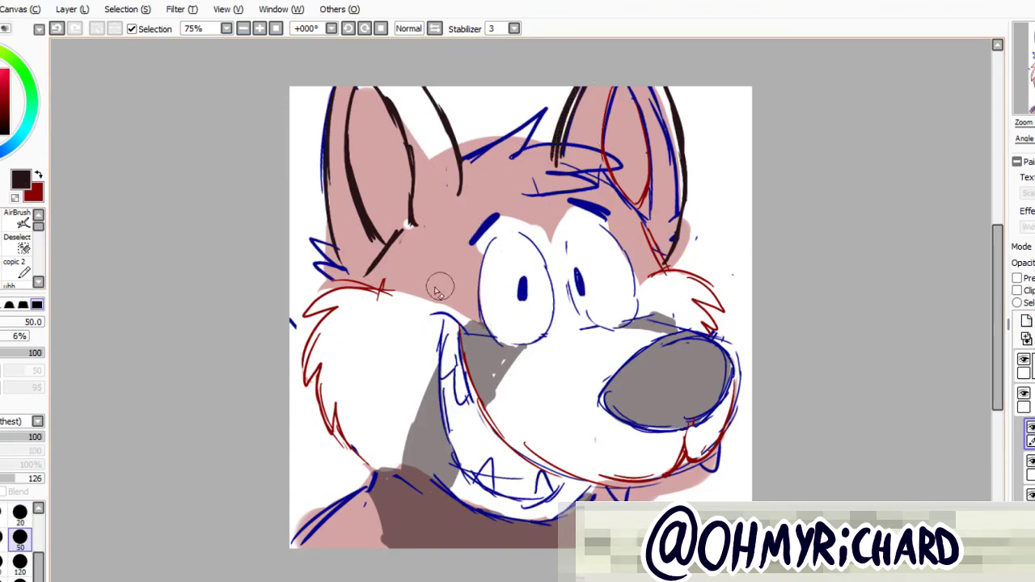
# Erase the two blue eyebrows above the eyes
pyautogui.moveTo(473, 241); pyautogui.dragTo(500, 215)
pyautogui.moveTo(586, 206); pyautogui.dragTo(605, 212)
pyautogui.press('[')
# Set the stabilizer to 15 and redraw both eyes as larger, clean near-black ovals, undoing the uneven attempts
pyautogui.click(514, 28)
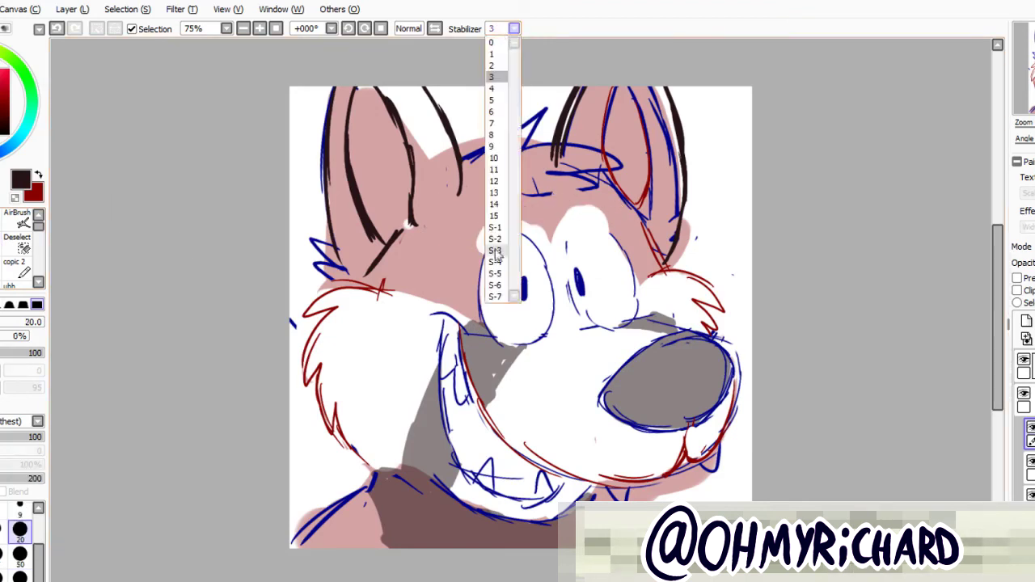
pyautogui.click(501, 223)
pyautogui.moveTo(502, 223)
pyautogui.mouseDown()
pyautogui.moveTo(473, 311)
pyautogui.moveTo(505, 217)
pyautogui.moveTo(557, 287)
pyautogui.mouseUp()
pyautogui.hotkey('ctrl', 'z')
pyautogui.hotkey('ctrl', 'z')
pyautogui.moveTo(560, 218)
pyautogui.mouseDown()
pyautogui.moveTo(576, 324)
pyautogui.moveTo(630, 323)
pyautogui.mouseUp()
pyautogui.hotkey('ctrl', 'z')
pyautogui.hotkey('ctrl', 'z')
pyautogui.hotkey('ctrl', 'z')
pyautogui.hotkey('ctrl', 'z')
pyautogui.hotkey('ctrl', 'z')
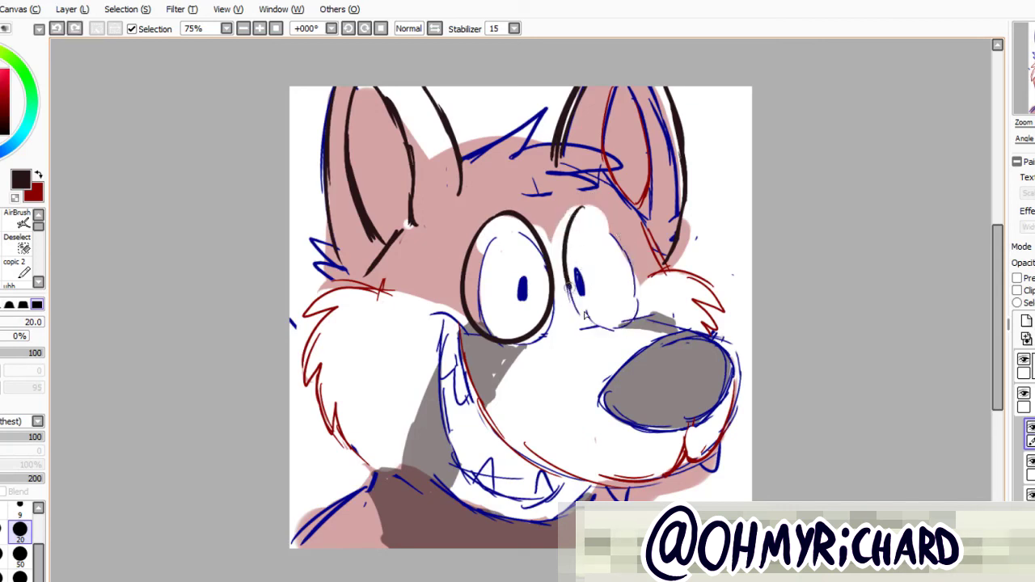
pyautogui.hotkey('ctrl', 'z')
pyautogui.moveTo(568, 209)
pyautogui.mouseDown()
pyautogui.moveTo(639, 323)
pyautogui.moveTo(574, 303)
pyautogui.moveTo(509, 312)
pyautogui.mouseUp()
# Erase the blue pupils and leftover sketch lines inside the new eye ovals
pyautogui.press(']')
pyautogui.press(']')
pyautogui.press(']')
pyautogui.press(']')
pyautogui.press(']')
pyautogui.moveTo(566, 239)
pyautogui.mouseDown()
pyautogui.moveTo(611, 267)
pyautogui.moveTo(602, 230)
pyautogui.mouseUp()
# Set the stabilizer back to 3 and draw solid near-black pupils and thick eyebrows
pyautogui.press('[')
pyautogui.press('[')
pyautogui.press('[')
pyautogui.press('[')
pyautogui.press('[')
pyautogui.click(514, 28)
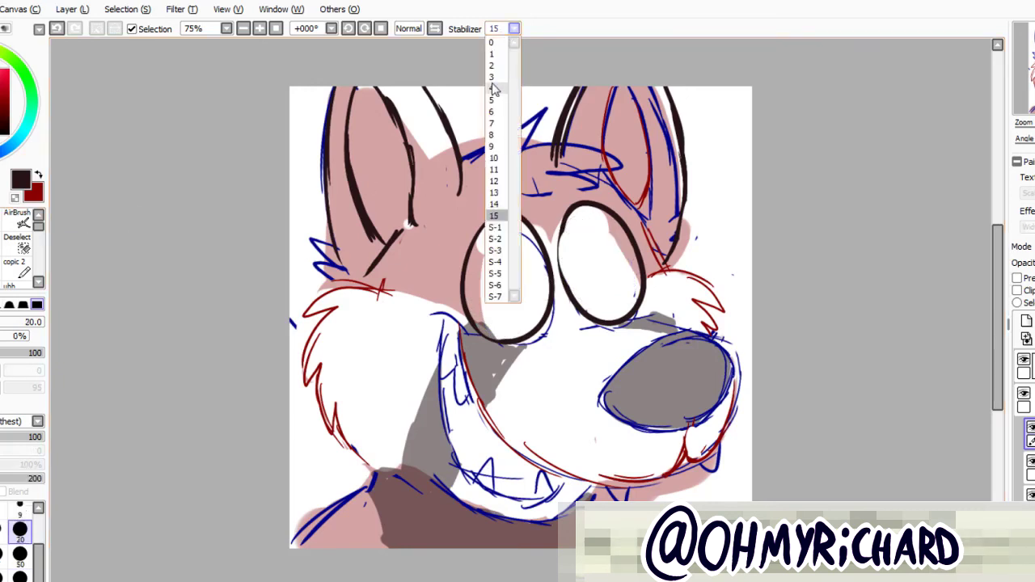
pyautogui.click(497, 73)
pyautogui.moveTo(570, 263); pyautogui.dragTo(573, 275)
pyautogui.moveTo(461, 231); pyautogui.dragTo(497, 201)
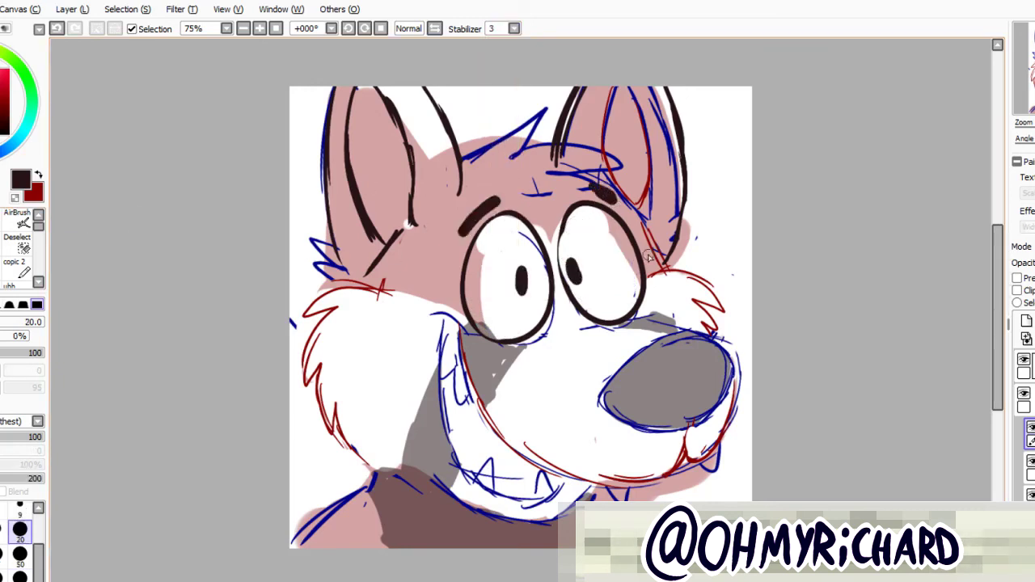
# Select the nose and muzzle tip, move their linework slightly left, and adjust the fill beneath to match
pyautogui.press(']')
pyautogui.press(']')
pyautogui.press(']')
pyautogui.press(']')
pyautogui.press(']')
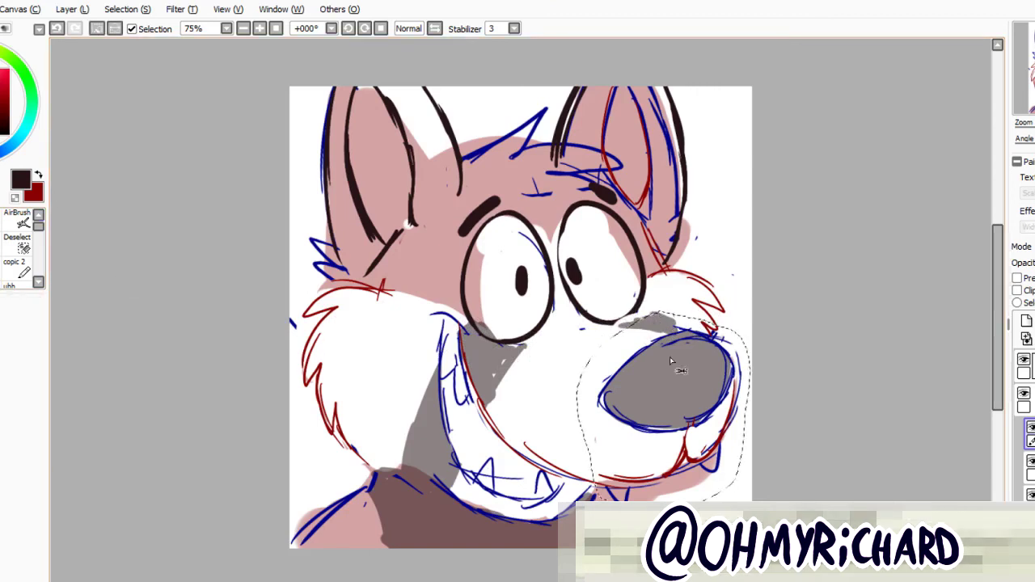
pyautogui.moveTo(691, 396); pyautogui.dragTo(680, 393)
pyautogui.click(7, 217)
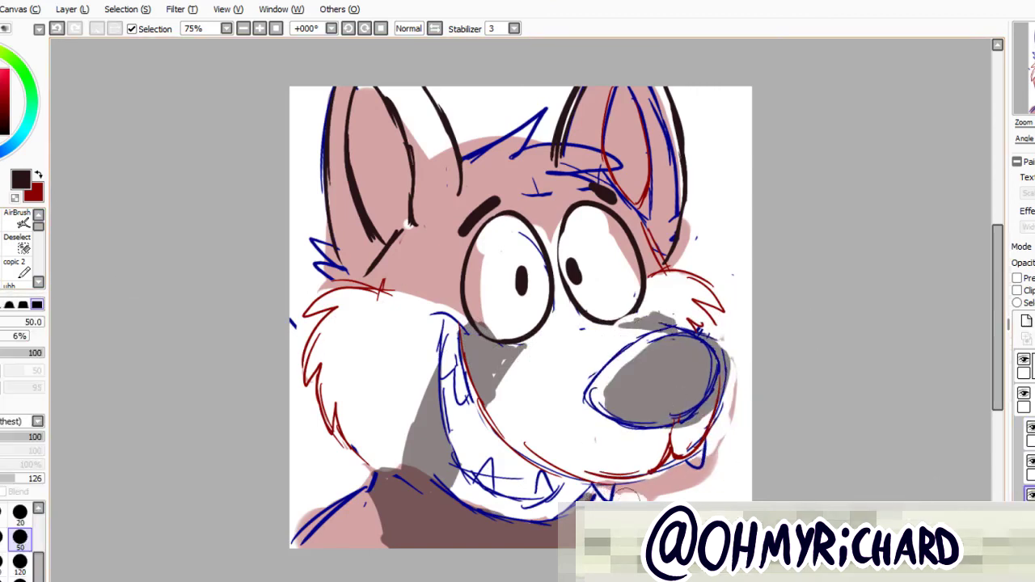
pyautogui.press('ctrl')
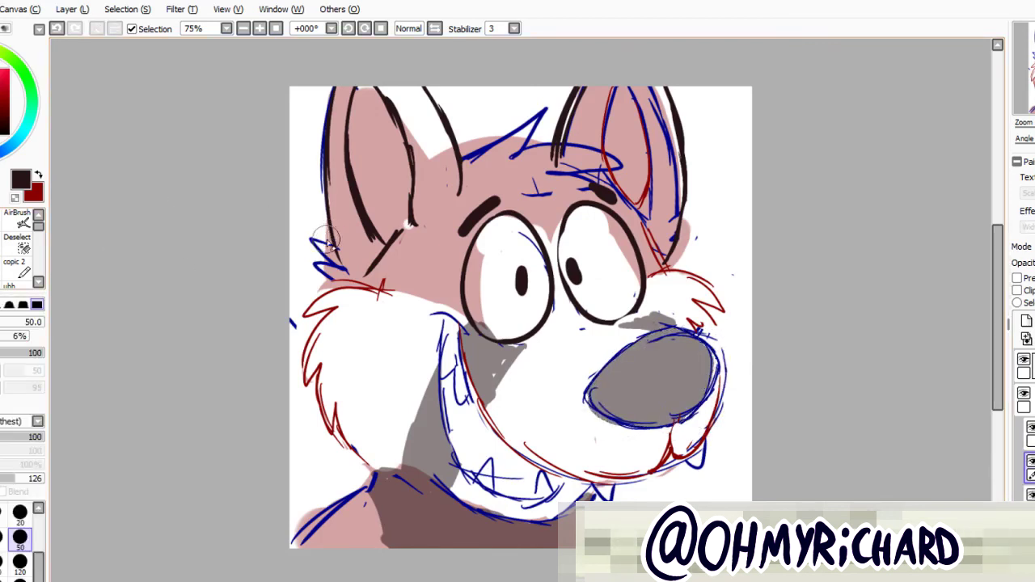
pyautogui.hotkey('ctrl', 'z')
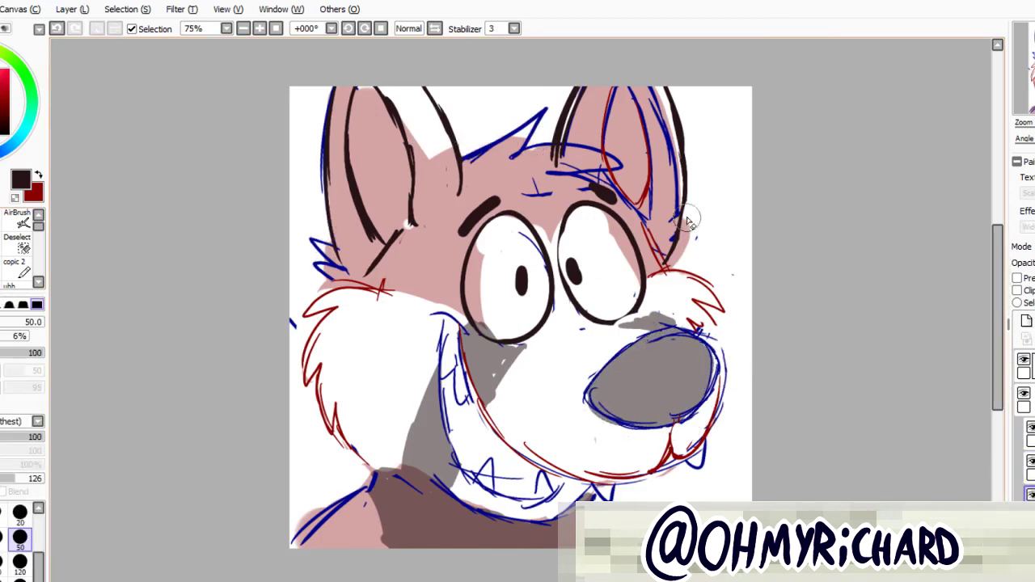
# Erase the base fill from both ears' outer areas and add a jagged near-black fur tuft at the right ear's base
pyautogui.moveTo(439, 197)
pyautogui.mouseDown()
pyautogui.moveTo(428, 162)
pyautogui.moveTo(368, 239)
pyautogui.moveTo(341, 115)
pyautogui.moveTo(327, 275)
pyautogui.moveTo(368, 258)
pyautogui.mouseUp()
pyautogui.moveTo(562, 149)
pyautogui.mouseDown()
pyautogui.moveTo(570, 113)
pyautogui.moveTo(663, 186)
pyautogui.moveTo(657, 258)
pyautogui.moveTo(686, 243)
pyautogui.moveTo(683, 267)
pyautogui.mouseUp()
pyautogui.press('n')
pyautogui.hotkey('ctrl', 'z')
pyautogui.press('b')
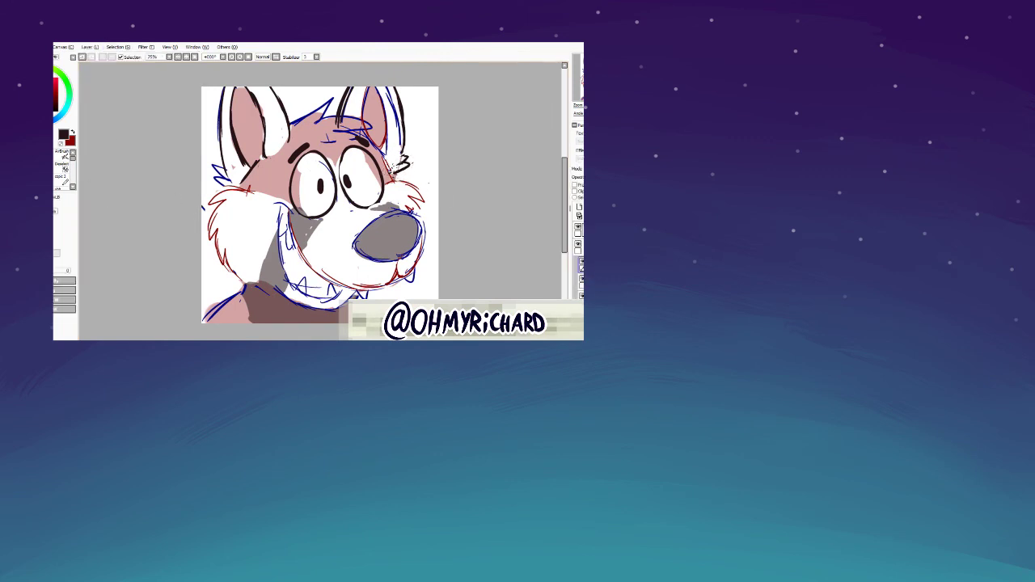
pyautogui.press('b')
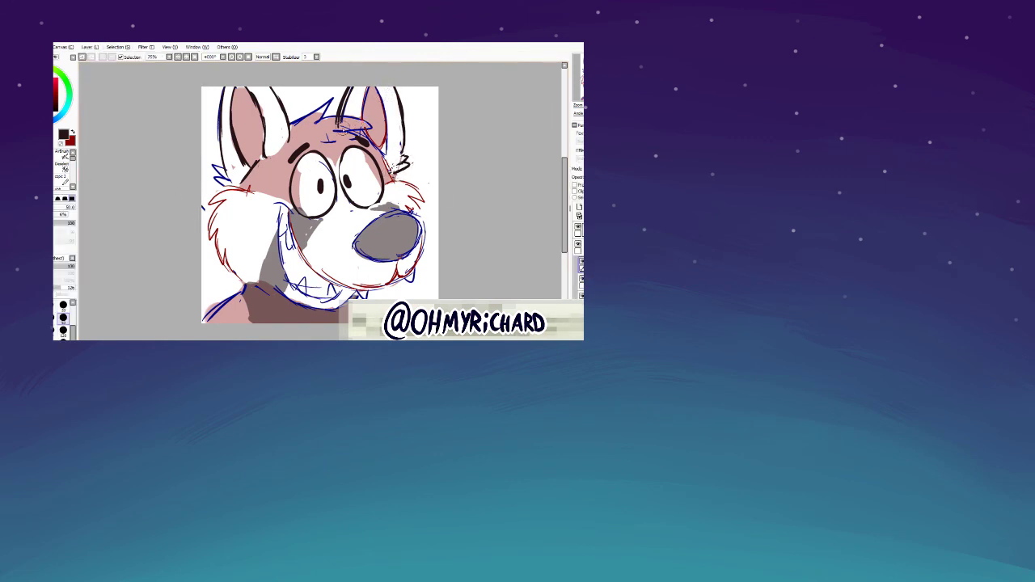